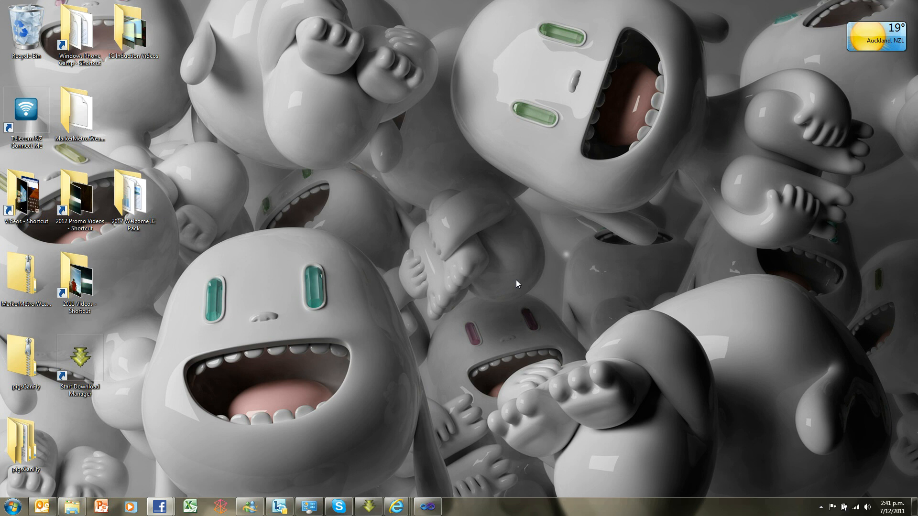
# Switch to the Microsoft NZ Students browser window and open facebook.com/microsoftnzstudents in a new tab
pyautogui.moveTo(160, 506)
pyautogui.click(213, 454)
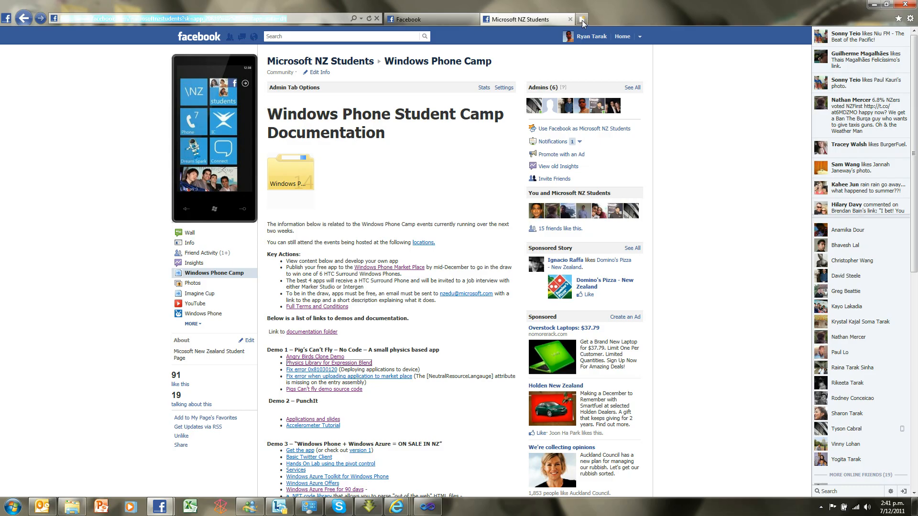
pyautogui.click(581, 20)
pyautogui.write('facebook.com')
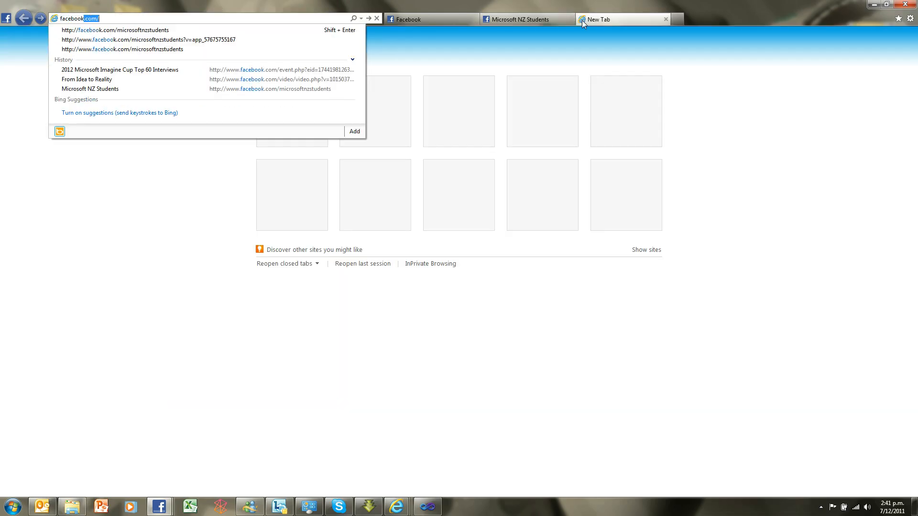
pyautogui.write('/micr')
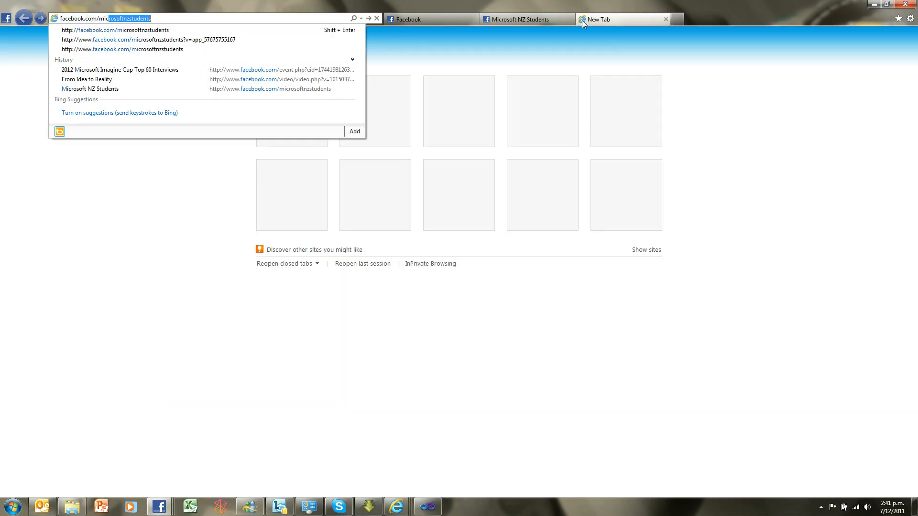
pyautogui.write('osoftnzstudents')
pyautogui.press('Return')
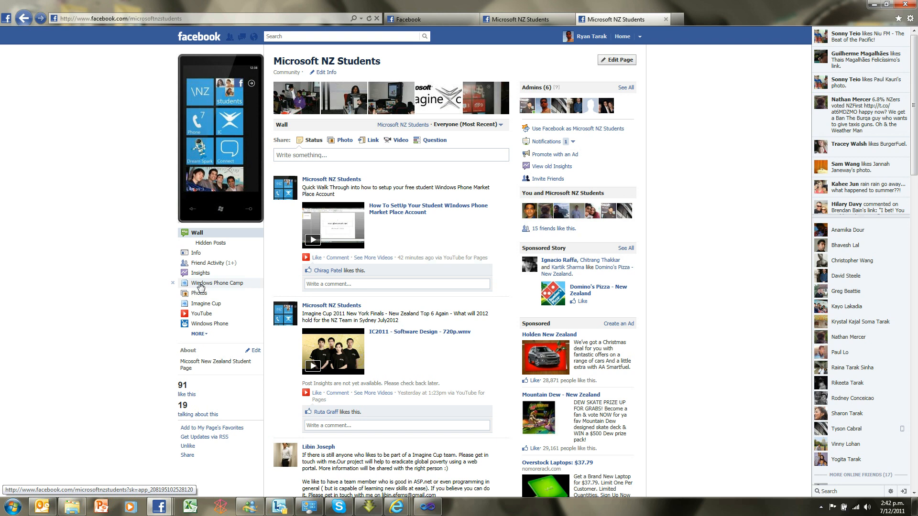
# Open the Windows Phone Camp page and review its key actions and list of demo links
pyautogui.click(200, 284)
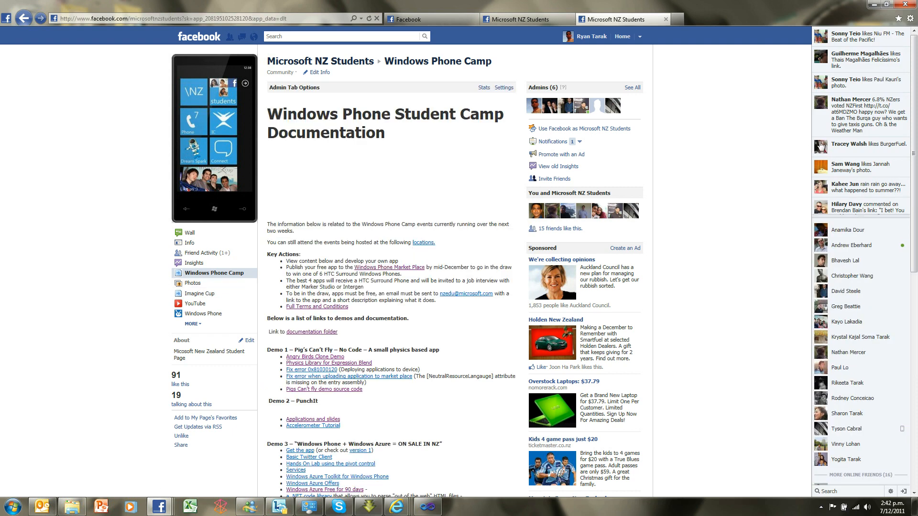
pyautogui.scroll(-4, 409, 293)
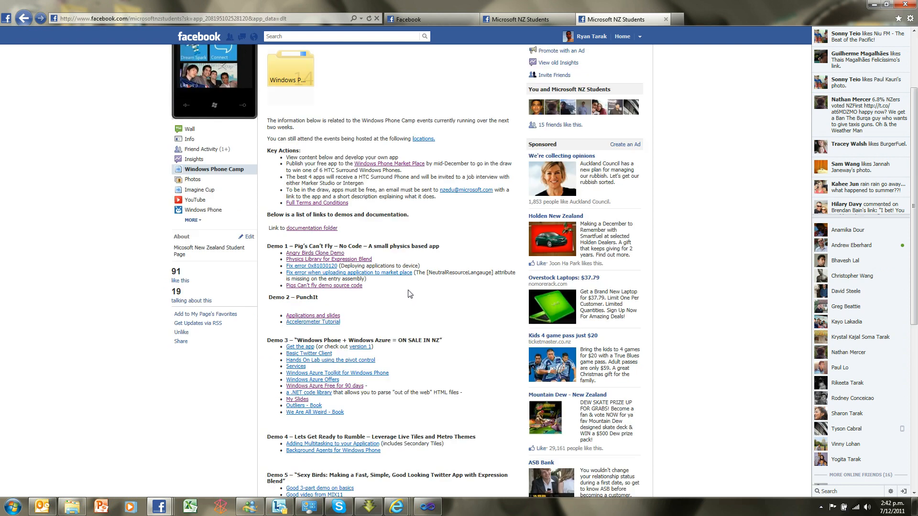
pyautogui.scroll(-3, 410, 293)
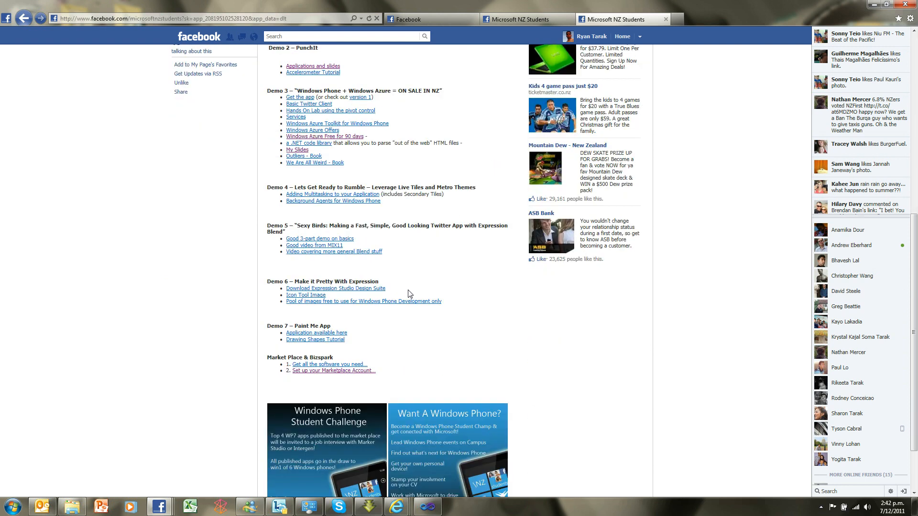
pyautogui.scroll(6, 409, 294)
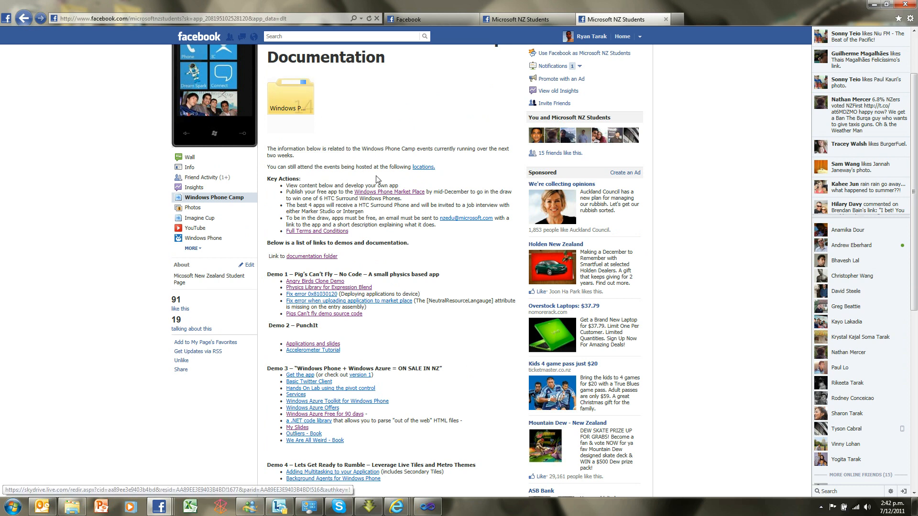
pyautogui.scroll(2, 371, 177)
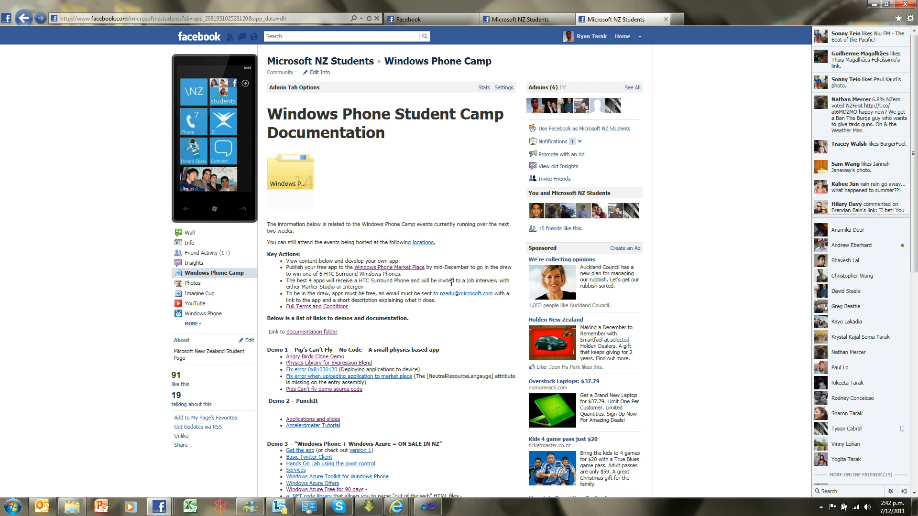
pyautogui.scroll(-3, 452, 282)
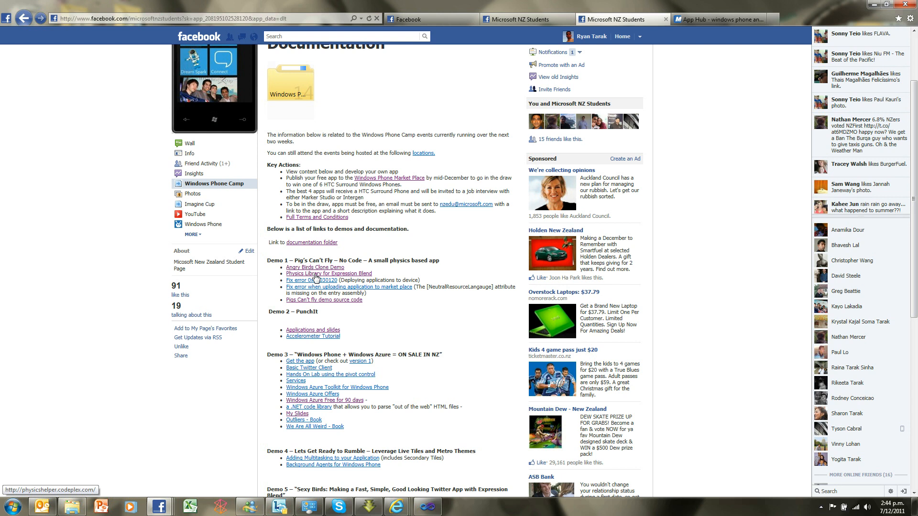
# Open the Physics Library for Expression Blend link under Demo 1 and look over the project page
pyautogui.click(316, 274)
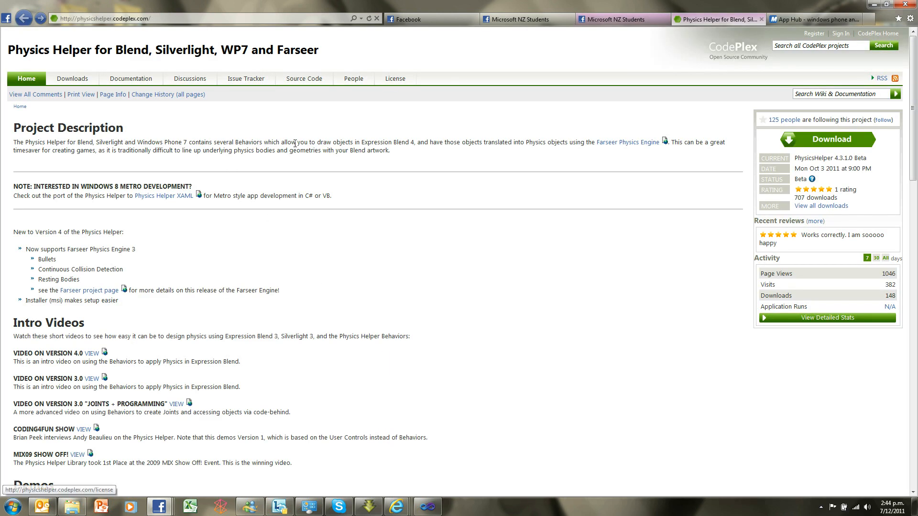
pyautogui.middleClick(398, 295)
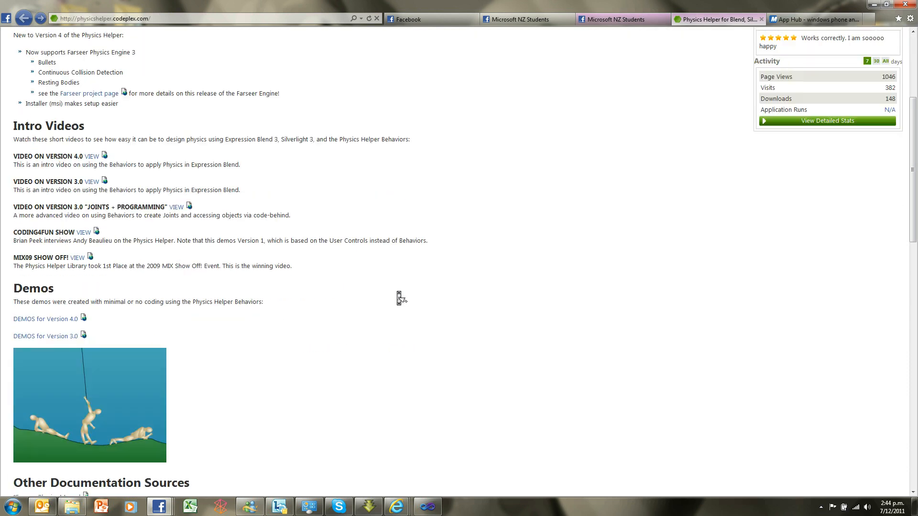
pyautogui.scroll(8, 401, 299)
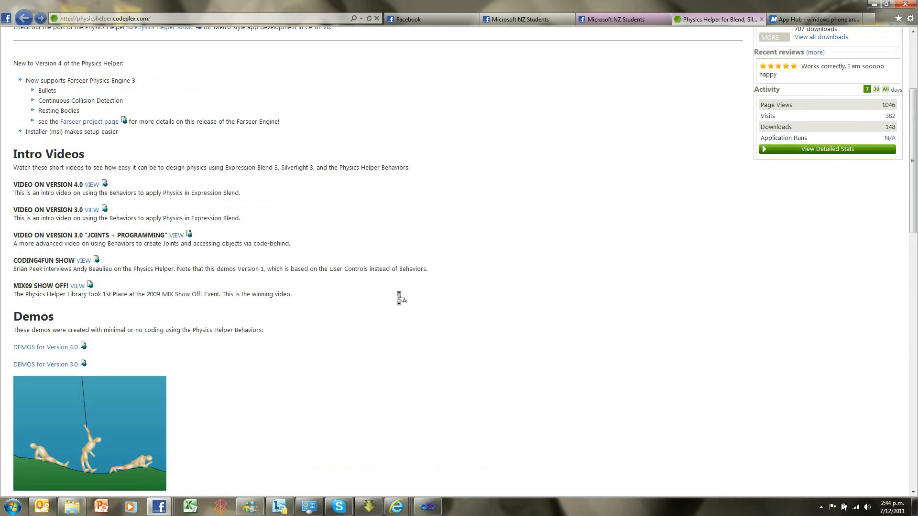
pyautogui.scroll(-3, 402, 299)
pyautogui.scroll(7, 402, 299)
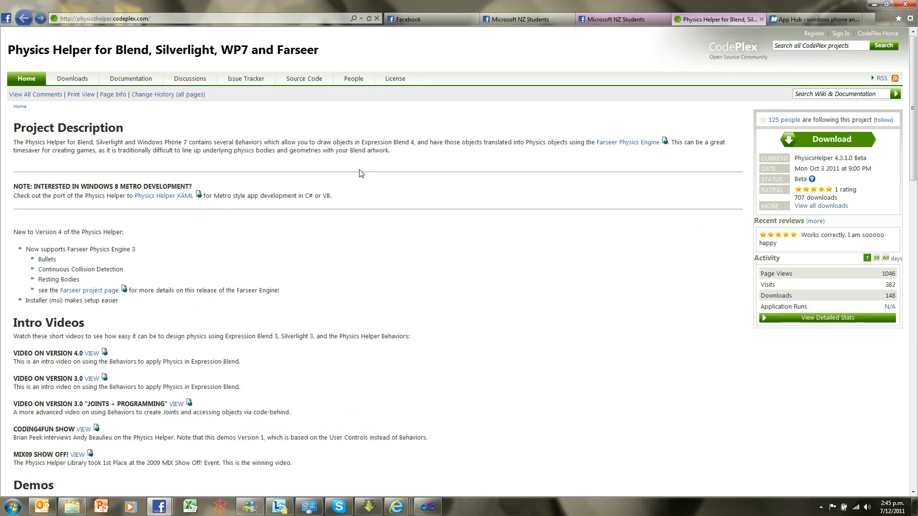
# Download the Physics Helper library, agree to its license and run PhysicsHelper.Installer.msi despite the security warning
pyautogui.click(831, 144)
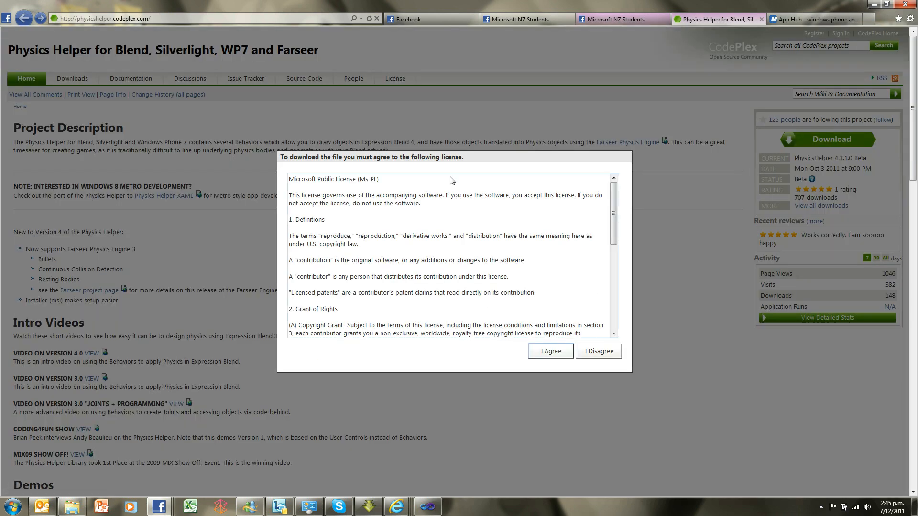
pyautogui.click(547, 356)
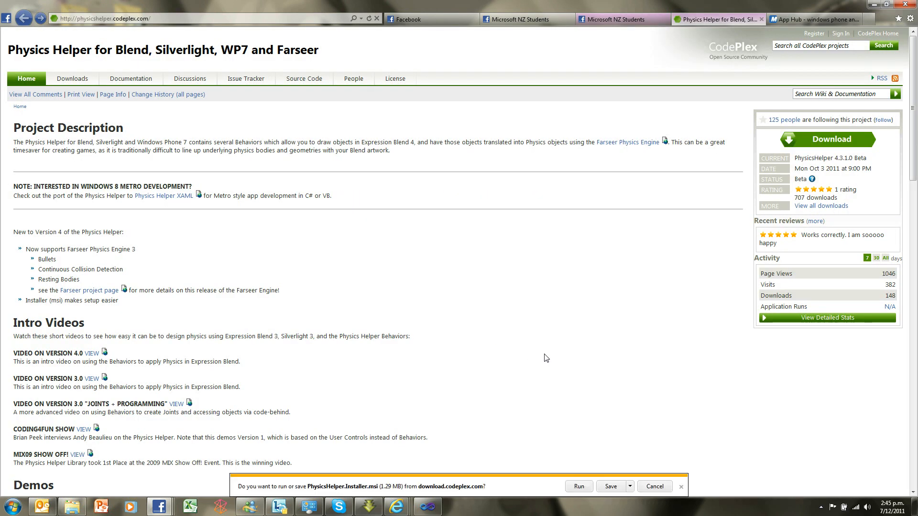
pyautogui.click(579, 486)
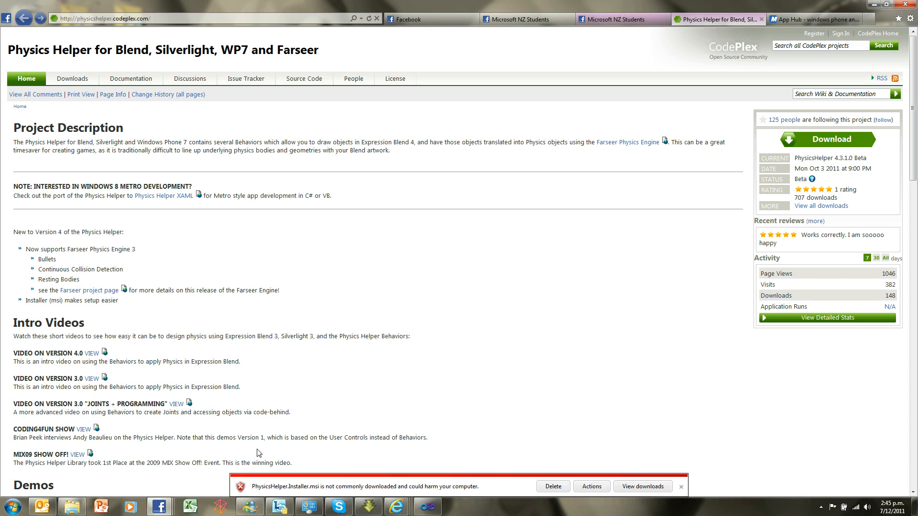
pyautogui.click(591, 487)
pyautogui.click(409, 287)
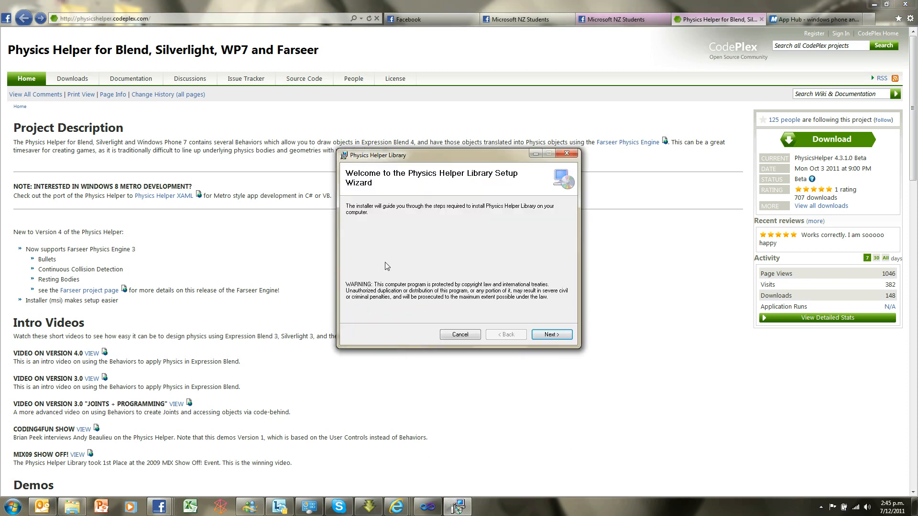
# Install the Physics Helper Library in the default Program Files (x86) folder for the current user only
pyautogui.click(554, 335)
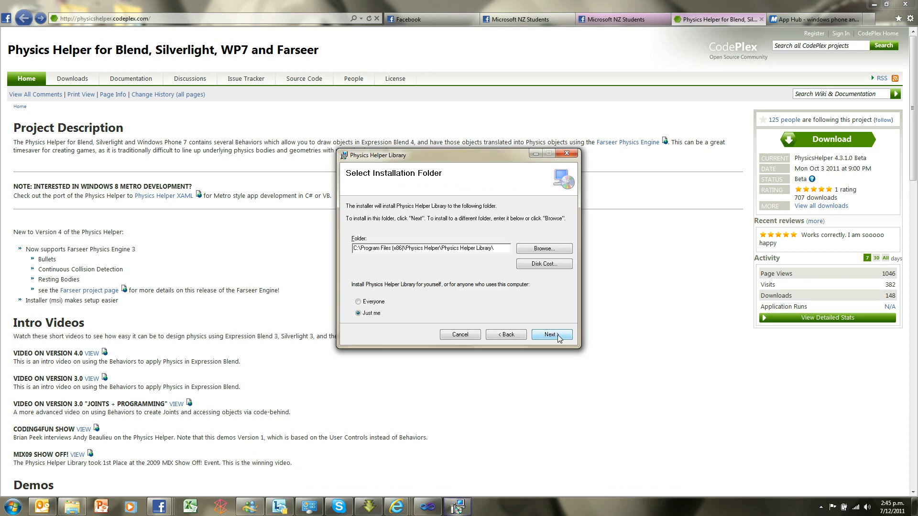
pyautogui.click(556, 335)
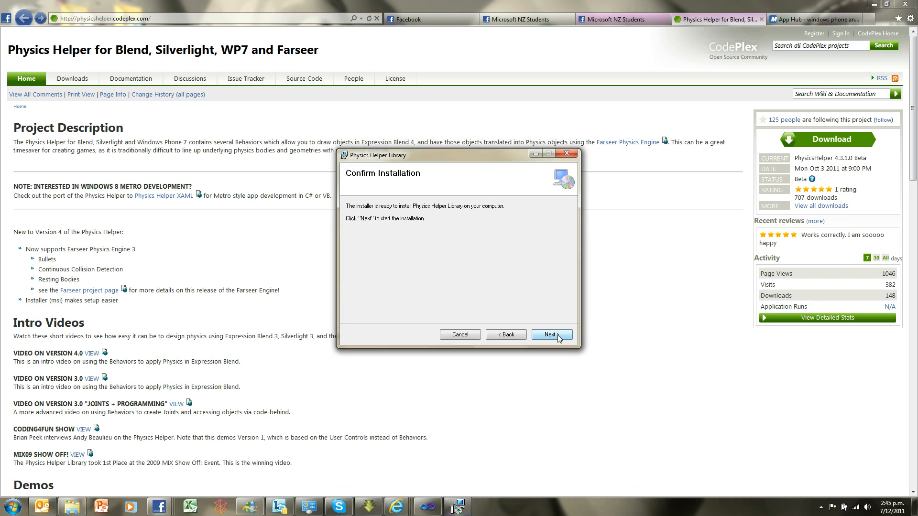
pyautogui.click(557, 335)
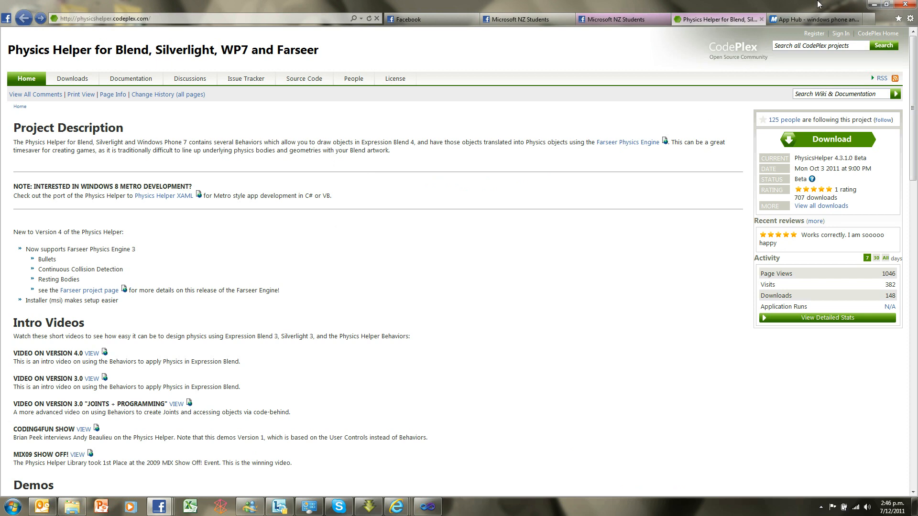
# Browse to the installed library files in C:\Program Files (x86)\Physics Helper\Physics Helper Library\WP7.1
pyautogui.click(13, 512)
pyautogui.click(148, 342)
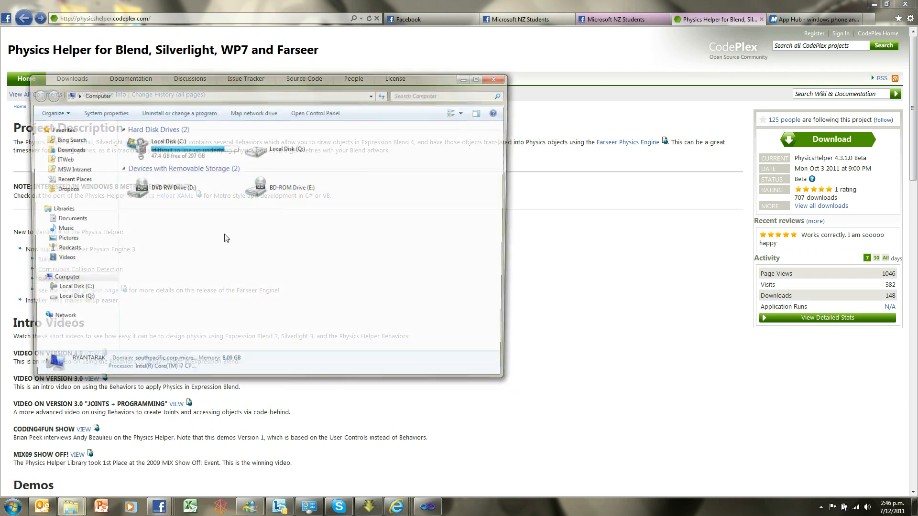
pyautogui.doubleClick(184, 144)
pyautogui.moveTo(251, 87); pyautogui.dragTo(380, 74)
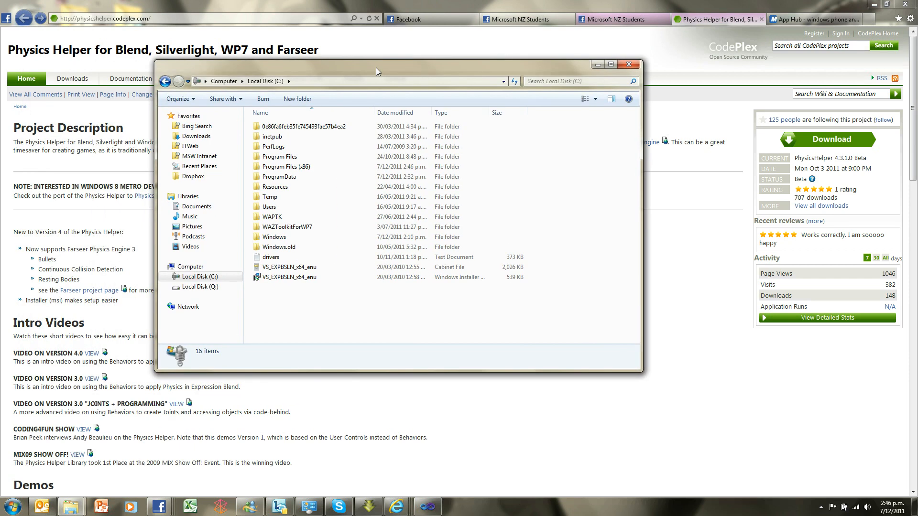
pyautogui.doubleClick(277, 167)
pyautogui.moveTo(636, 136); pyautogui.dragTo(647, 249)
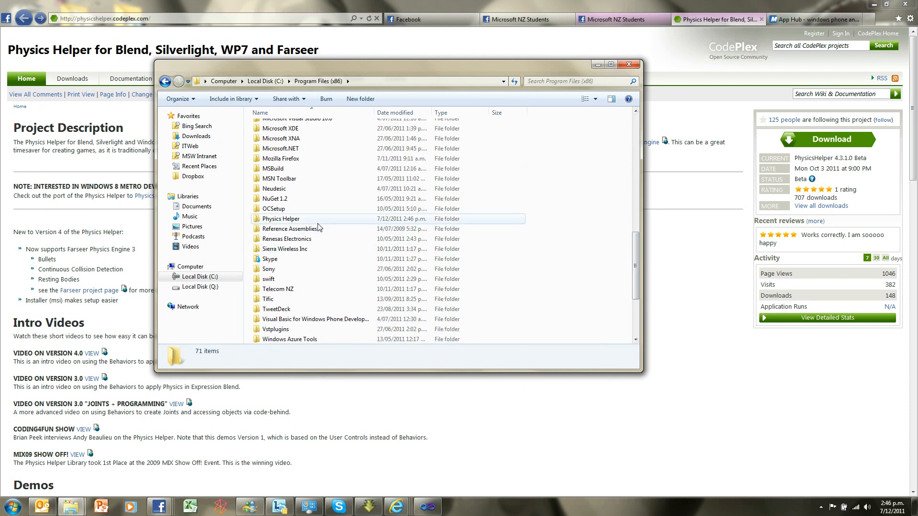
pyautogui.doubleClick(284, 220)
pyautogui.click(274, 130)
pyautogui.doubleClick(274, 130)
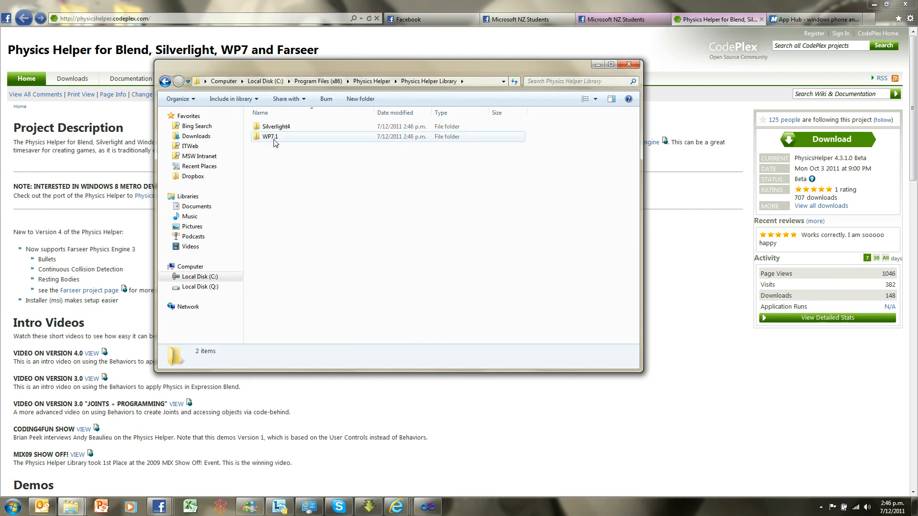
pyautogui.doubleClick(271, 137)
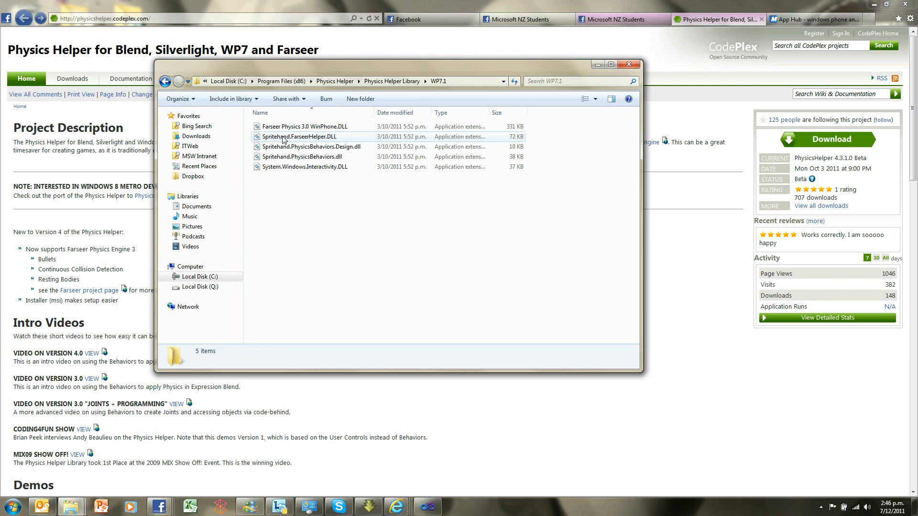
pyautogui.moveTo(384, 67); pyautogui.dragTo(359, 83)
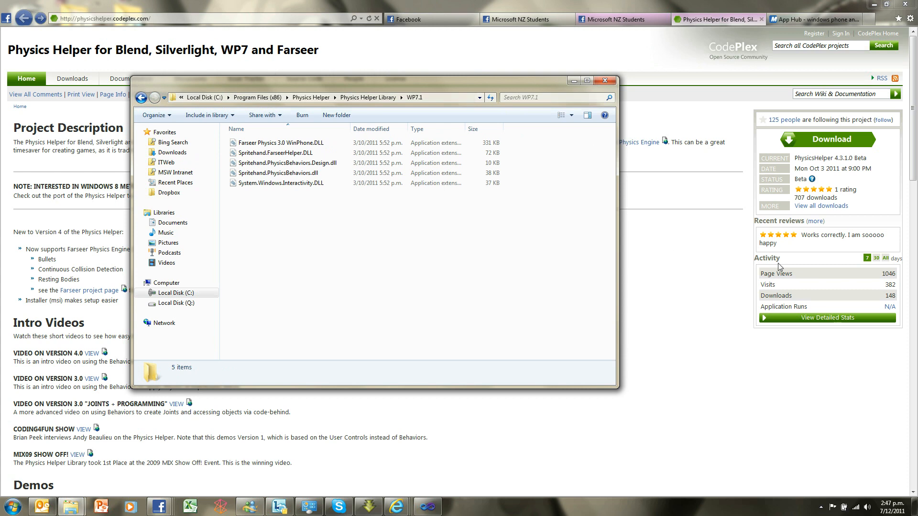
pyautogui.click(716, 287)
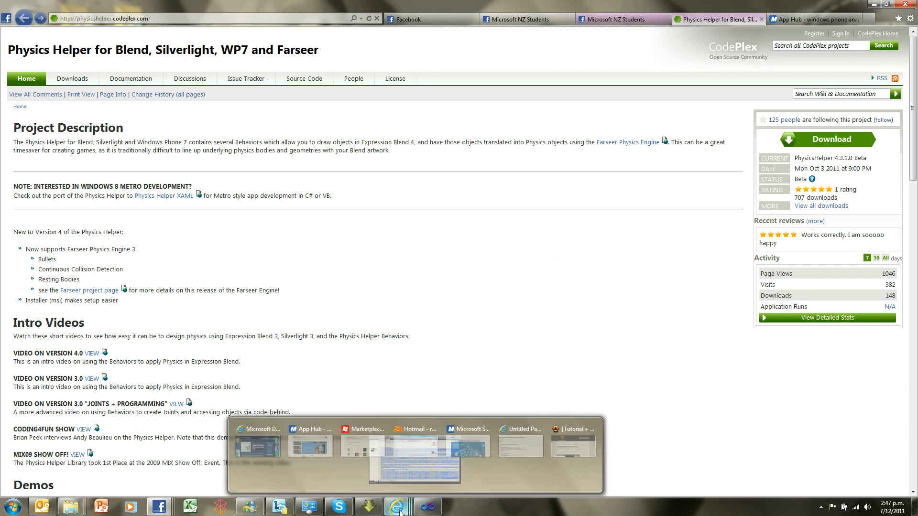
pyautogui.moveTo(71, 506)
pyautogui.click(198, 429)
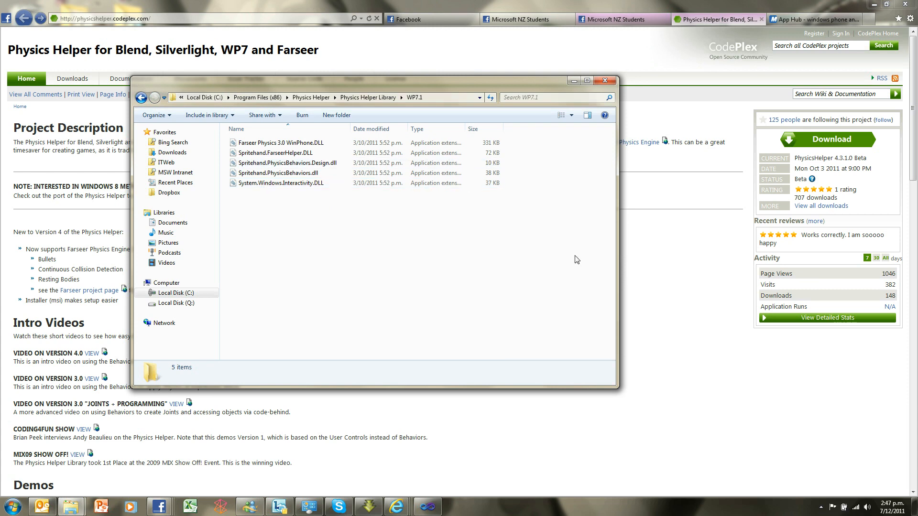
pyautogui.click(658, 255)
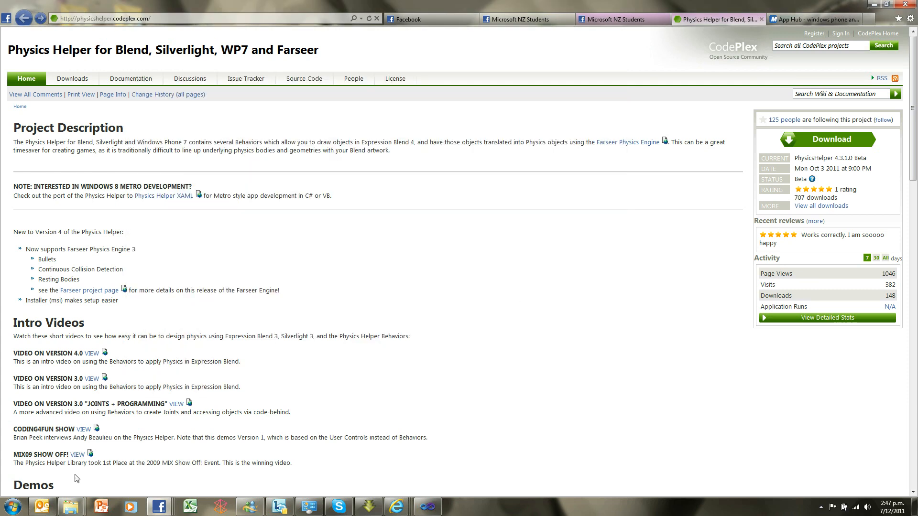
# Search the installed programs for "expre" and launch Microsoft Expression Blend 4
pyautogui.click(14, 510)
pyautogui.write('expre')
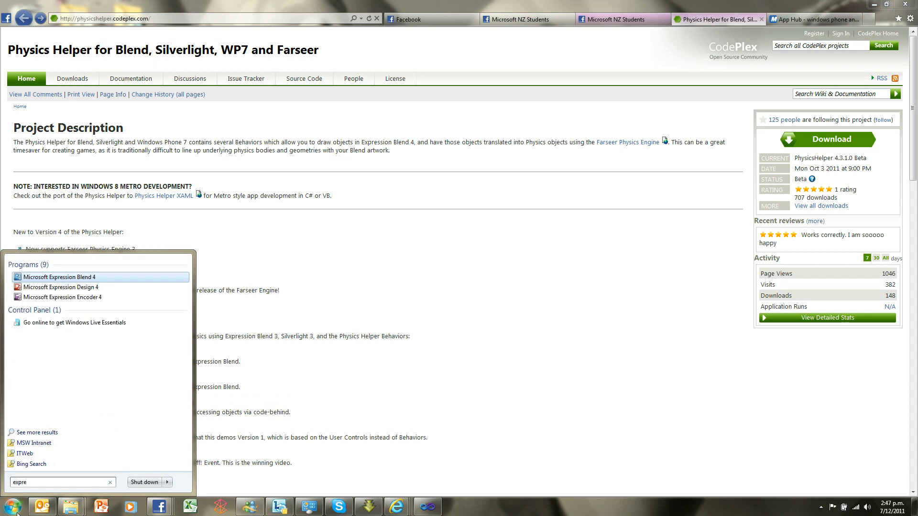
pyautogui.press('Return')
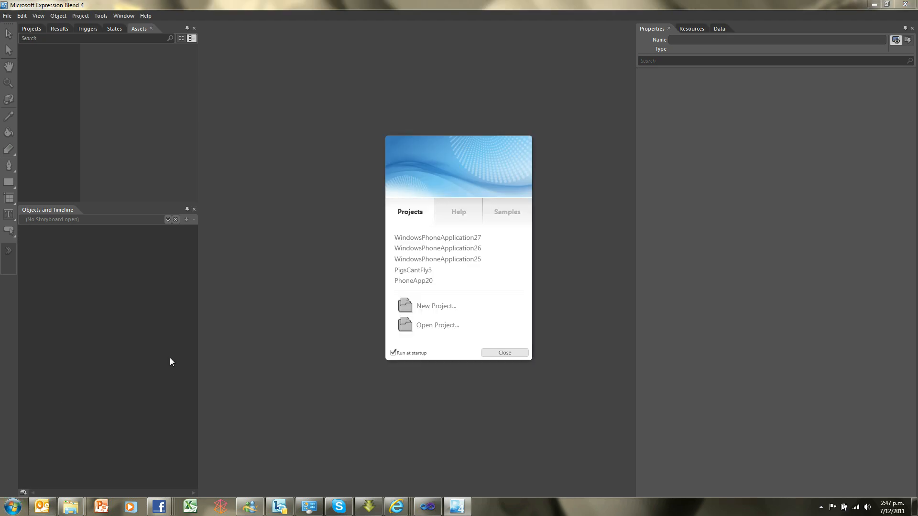
# Start a new Windows Phone Application project and name it SaveThePigs
pyautogui.click(433, 307)
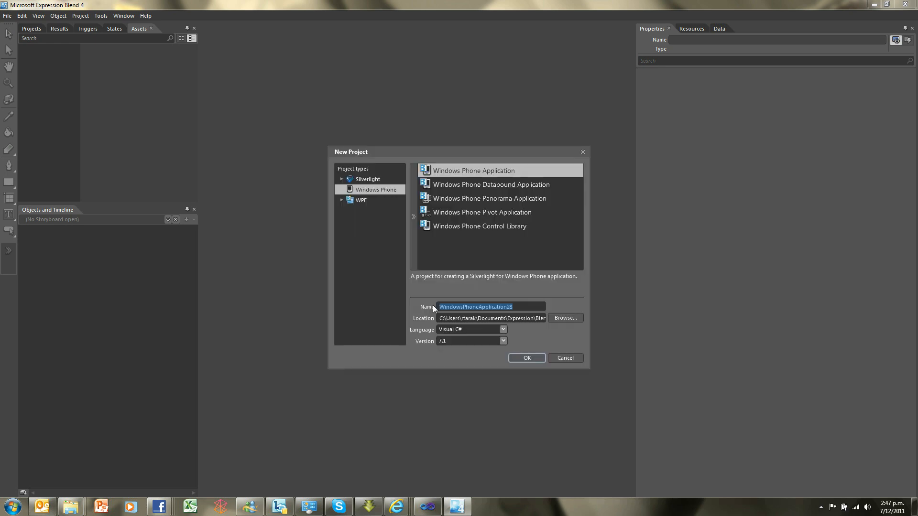
pyautogui.moveTo(437, 151); pyautogui.dragTo(355, 81)
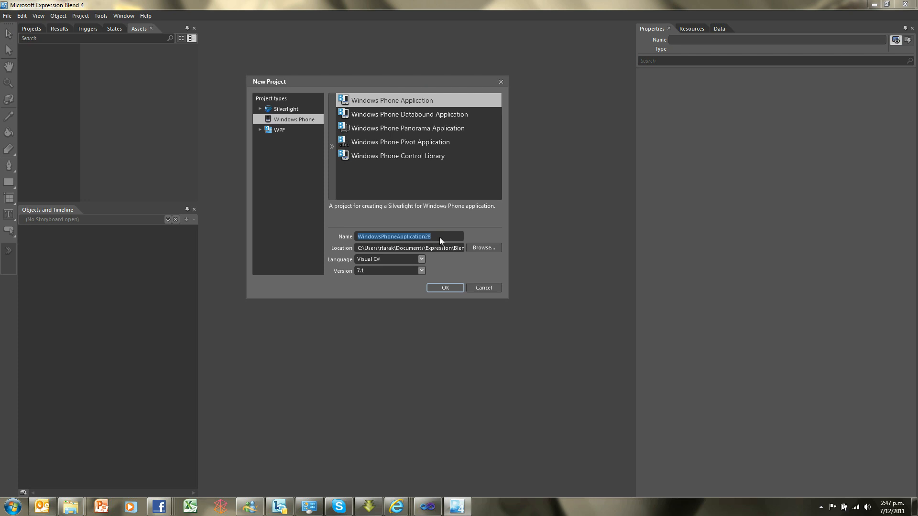
pyautogui.write('Save')
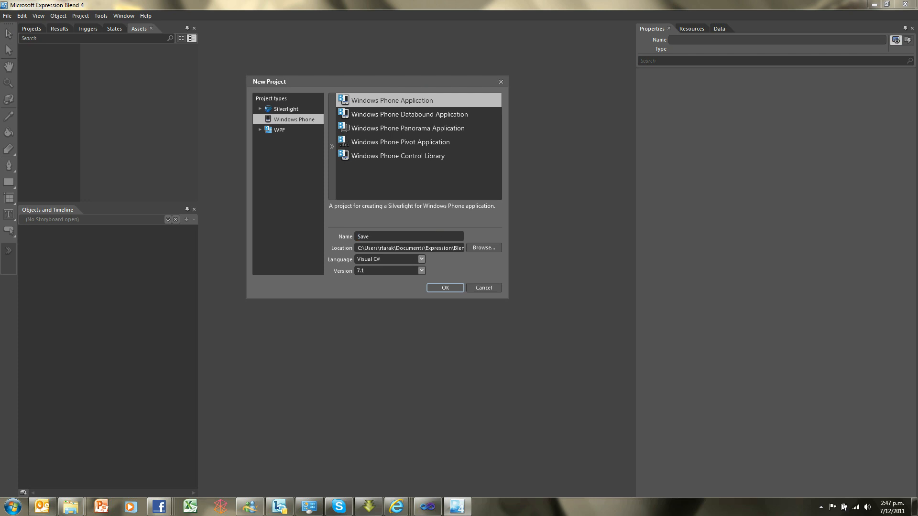
pyautogui.write(' The Pigs')
pyautogui.press('BackSpace')
pyautogui.press('BackSpace')
pyautogui.press('BackSpace')
pyautogui.press('BackSpace')
pyautogui.press('BackSpace')
pyautogui.press('BackSpace')
pyautogui.press('BackSpace')
pyautogui.write('heP')
# Keep Visual C# as the language, choose version 7.1 and create the project
pyautogui.click(421, 259)
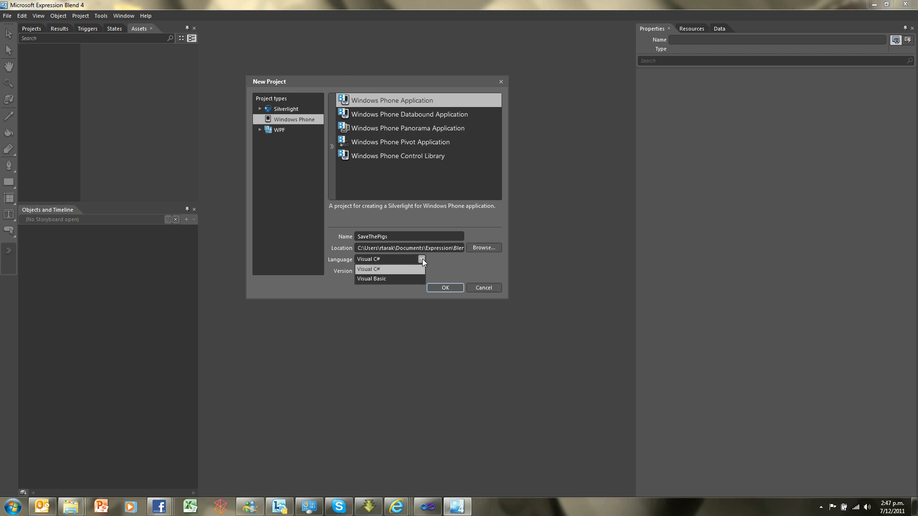
pyautogui.click(423, 260)
pyautogui.click(420, 271)
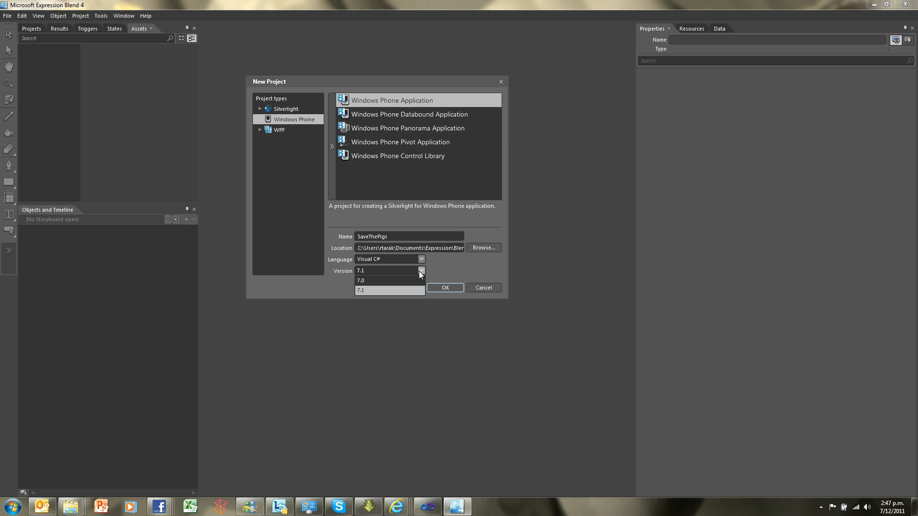
pyautogui.click(393, 289)
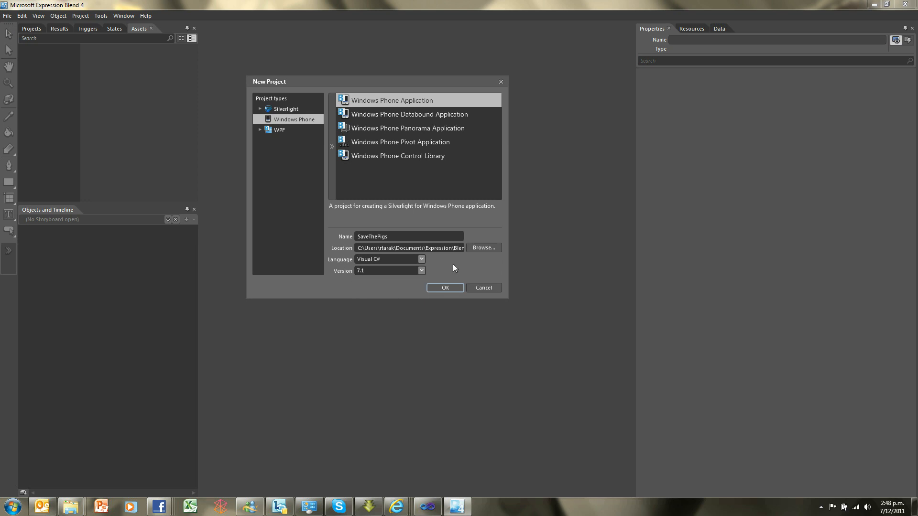
pyautogui.click(445, 287)
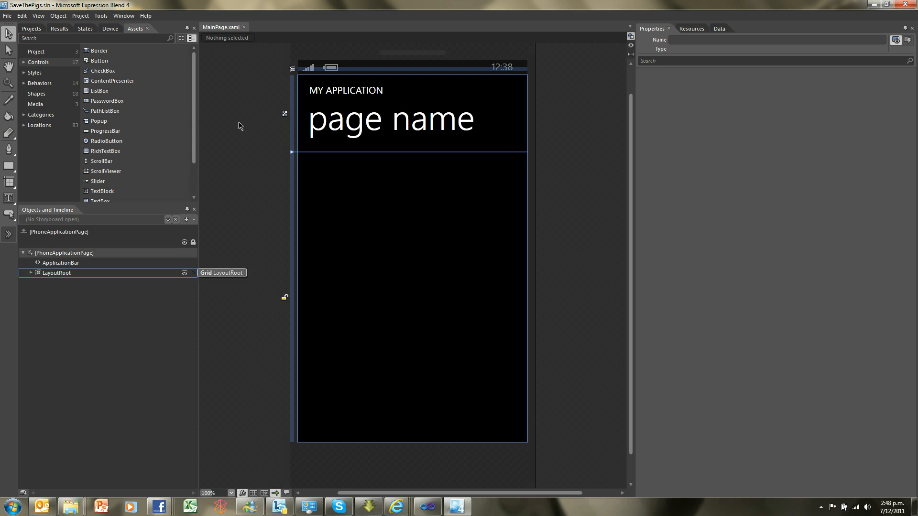
# Display the SaveThePigs project's file tree and look over the list of available panels
pyautogui.click(632, 78)
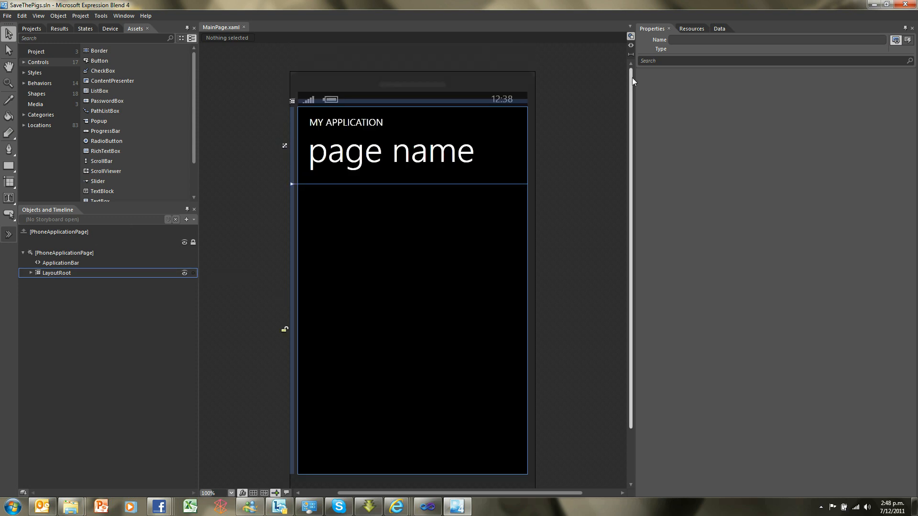
pyautogui.moveTo(632, 77); pyautogui.dragTo(645, 64)
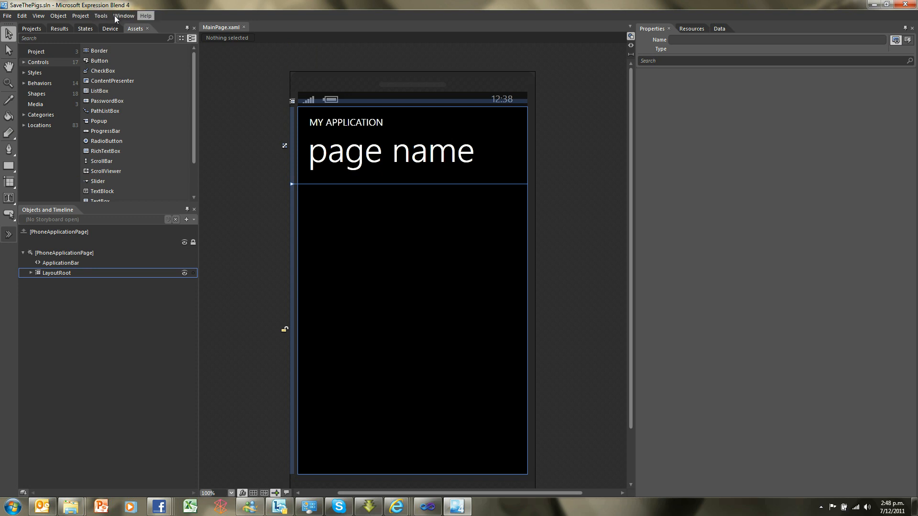
pyautogui.click(32, 29)
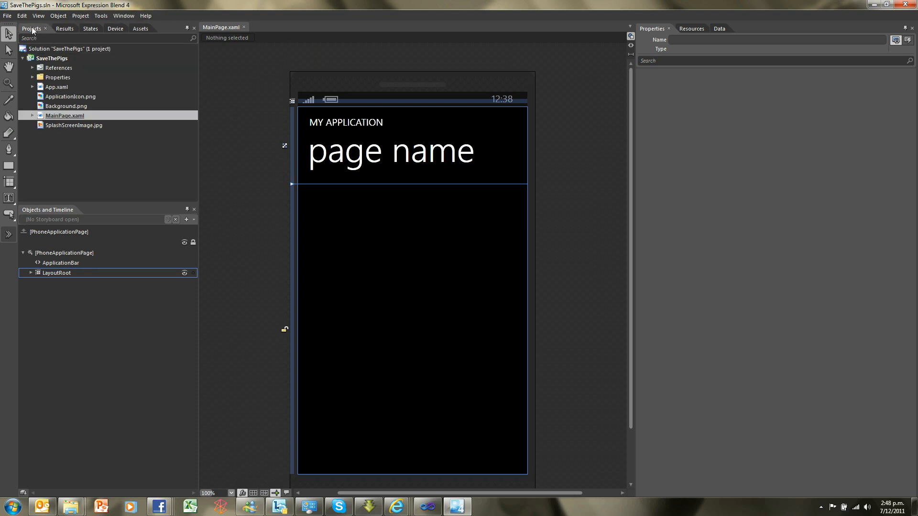
pyautogui.click(121, 16)
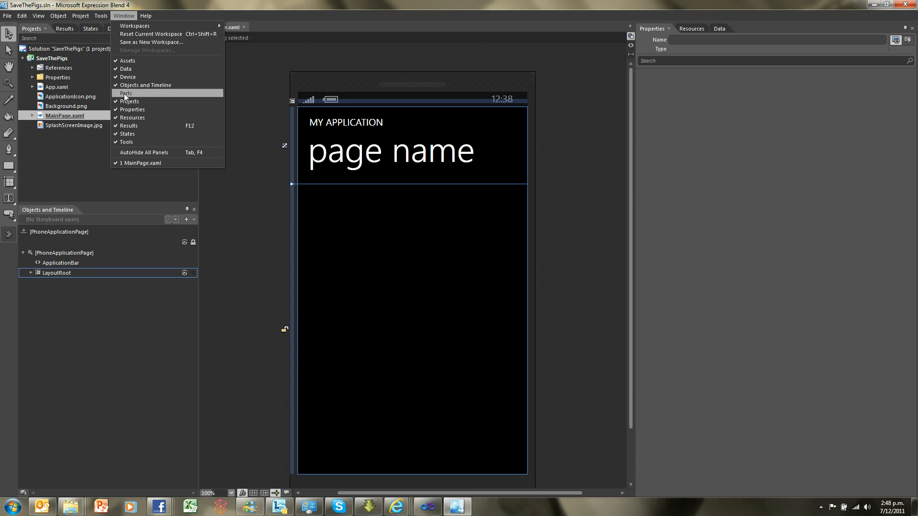
pyautogui.click(111, 6)
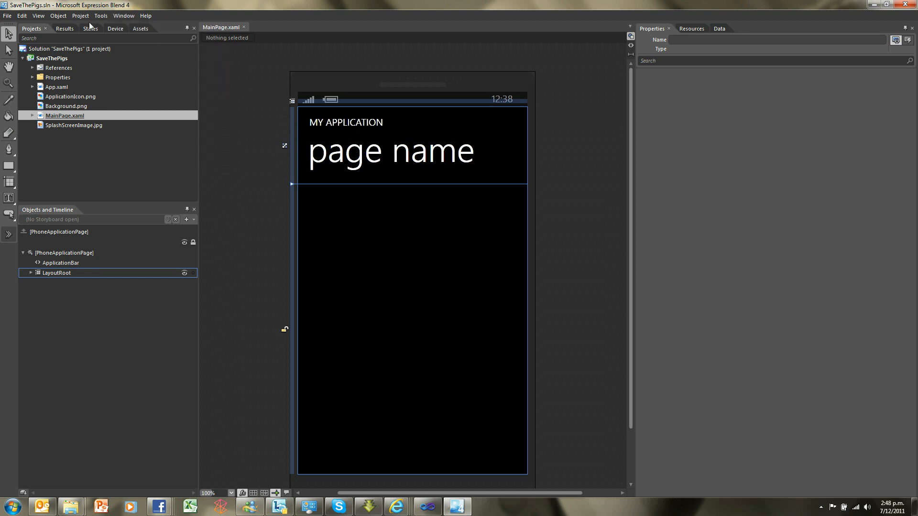
# Start adding a reference to the project and browse to C:\Program Files (x86)\Physics Helper\Physics Helper Library\WP7.1
pyautogui.click(56, 67)
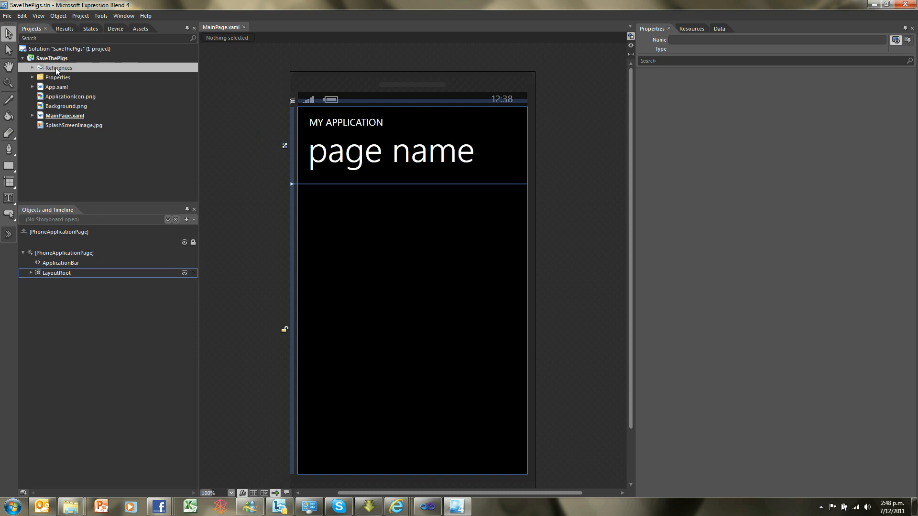
pyautogui.rightClick(56, 67)
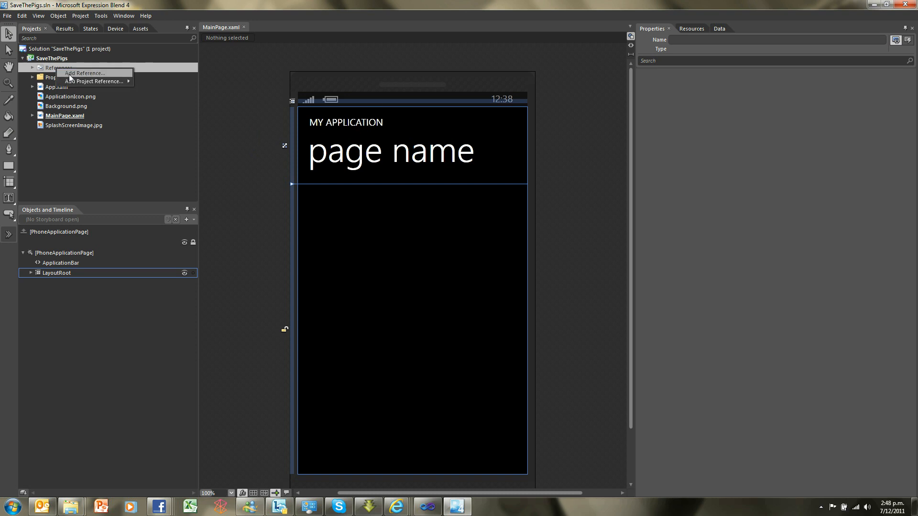
pyautogui.click(70, 75)
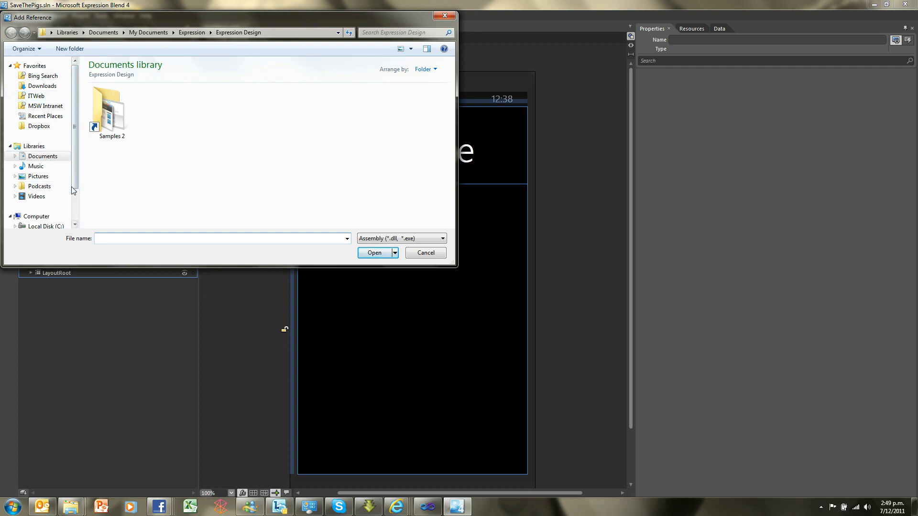
pyautogui.click(51, 226)
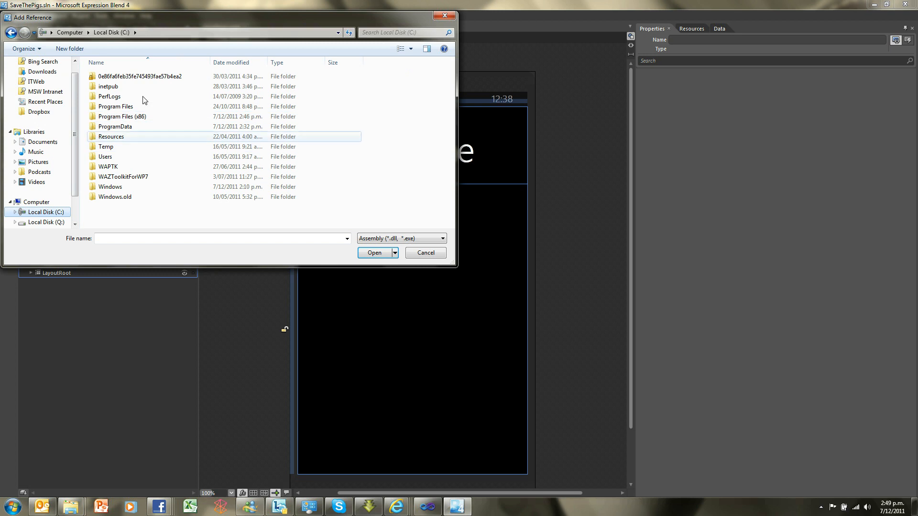
pyautogui.doubleClick(138, 117)
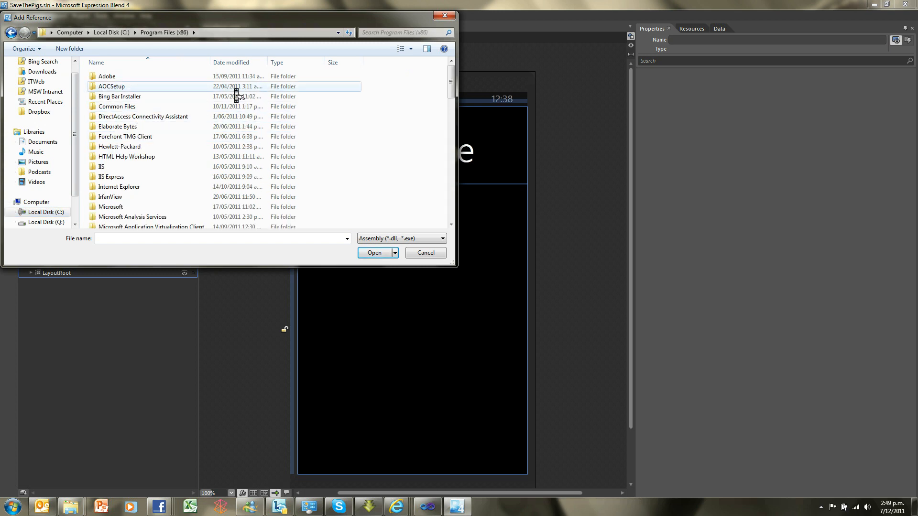
pyautogui.scroll(-9, 235, 91)
pyautogui.scroll(-8, 234, 91)
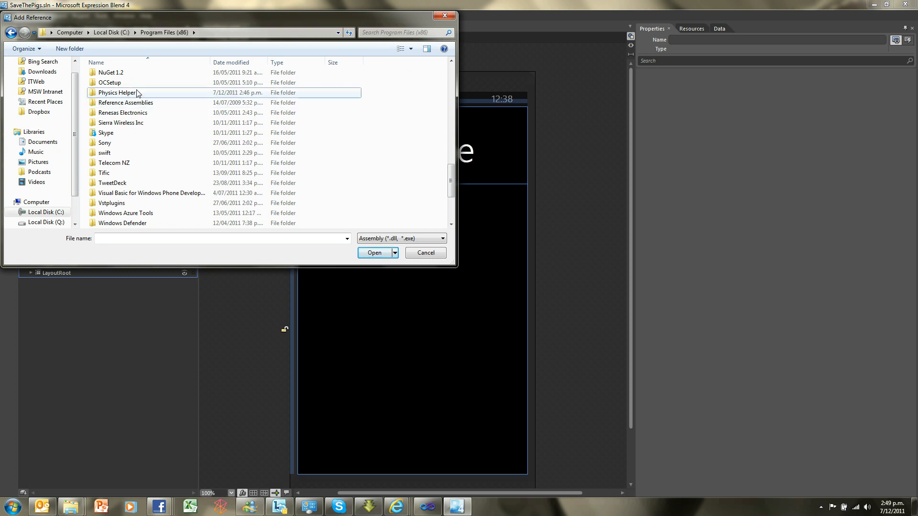
pyautogui.click(136, 92)
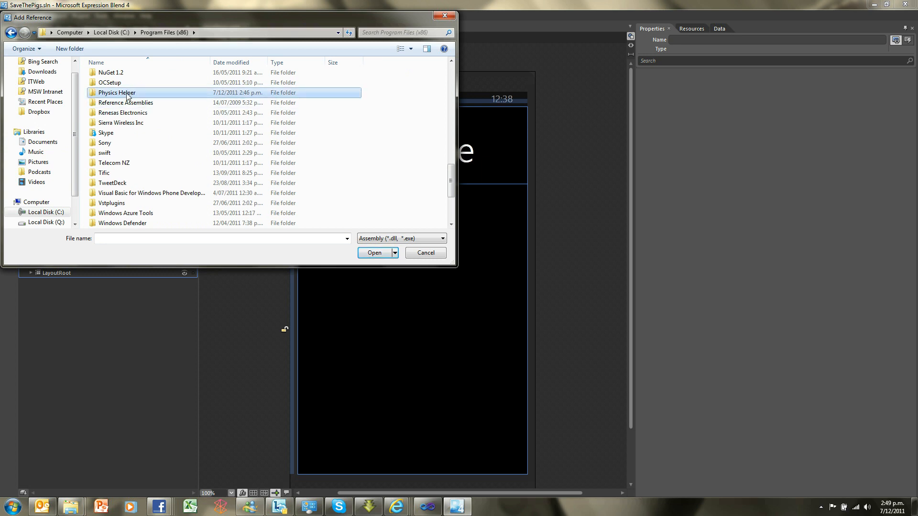
pyautogui.doubleClick(127, 95)
pyautogui.doubleClick(123, 77)
pyautogui.click(116, 87)
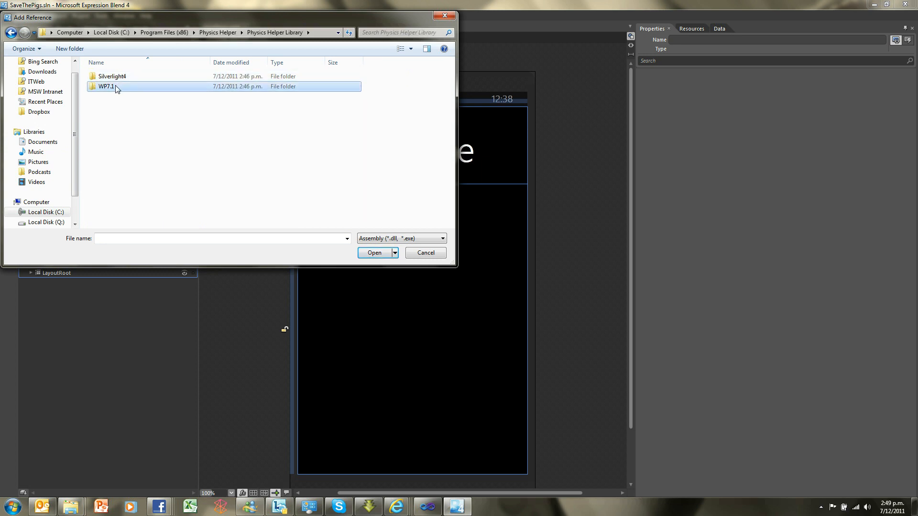
pyautogui.doubleClick(116, 87)
# Select all five DLLs in the WP7.1 folder, add them as project references and dismiss the warning
pyautogui.click(115, 76)
pyautogui.keyDown('shift'); pyautogui.click(113, 118); pyautogui.keyUp('shift')
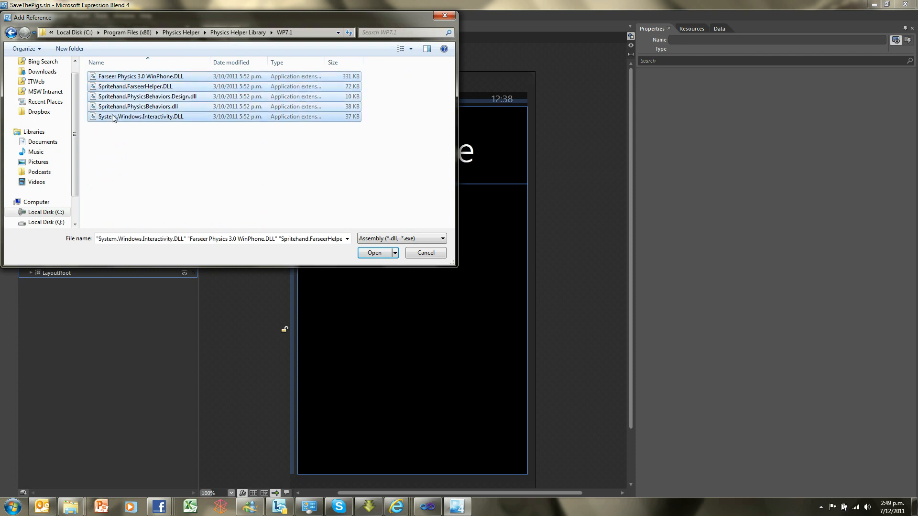
pyautogui.click(374, 253)
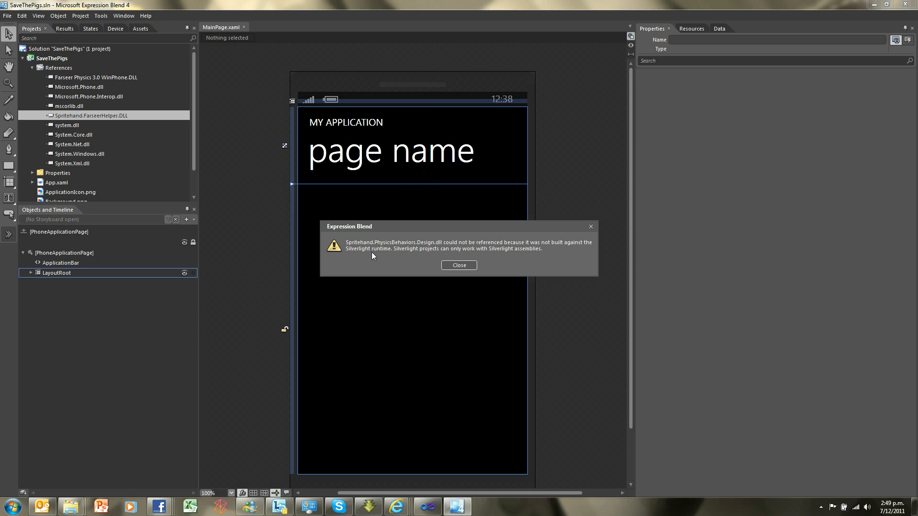
pyautogui.click(446, 264)
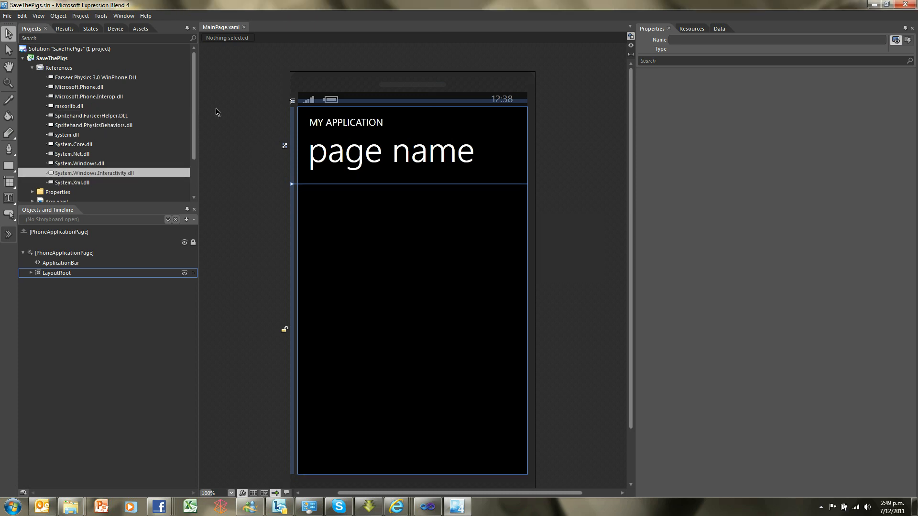
# Look over the project's added references and build the project
pyautogui.moveTo(196, 87); pyautogui.dragTo(195, 95)
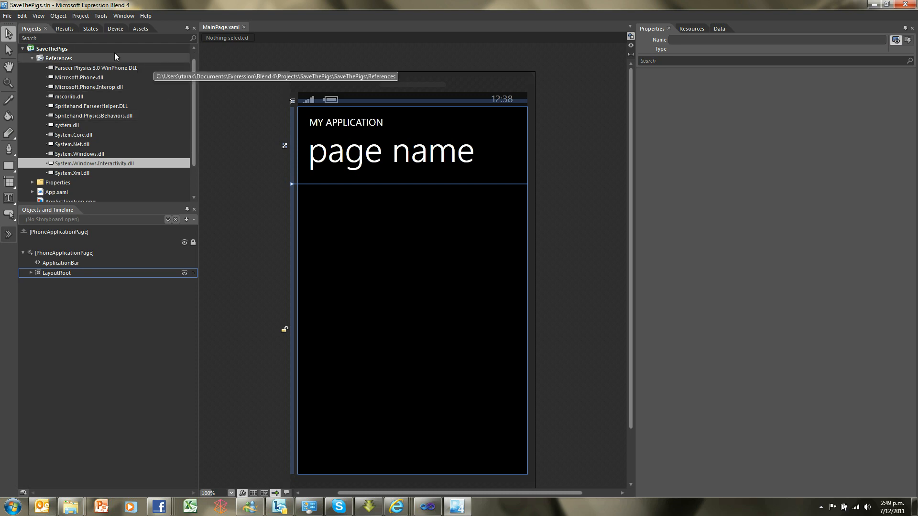
pyautogui.click(80, 16)
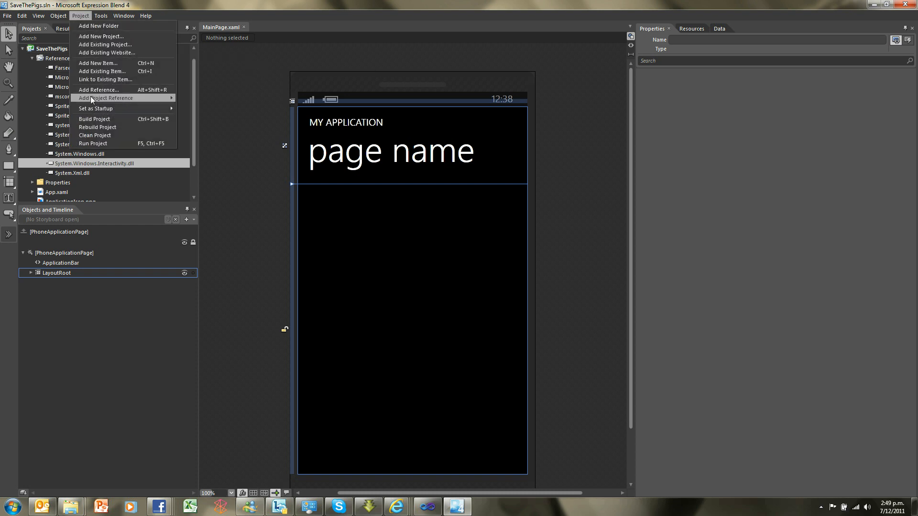
pyautogui.click(110, 119)
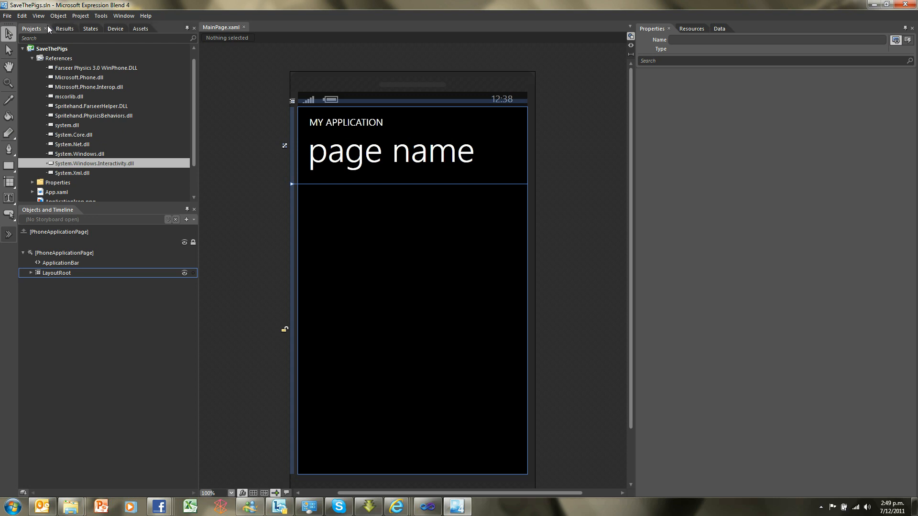
# Show the Physics behaviors among the project's assets and review them
pyautogui.click(139, 29)
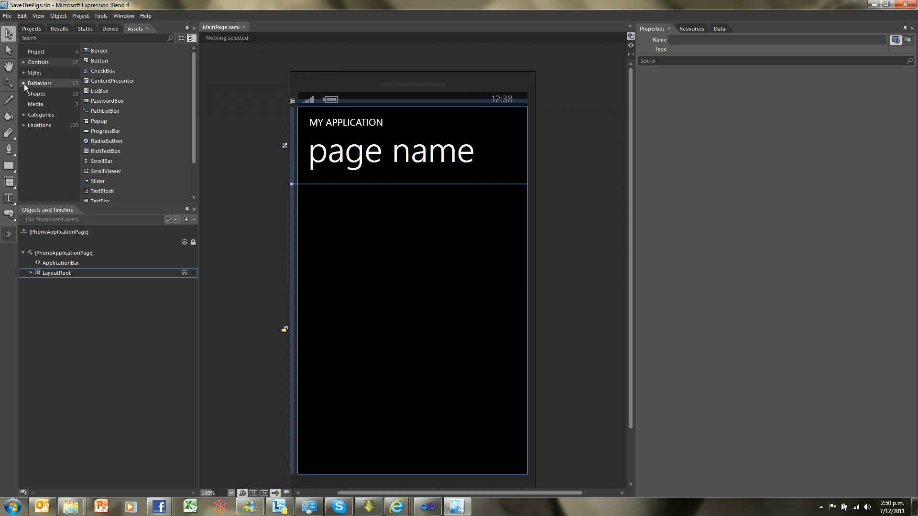
pyautogui.click(45, 84)
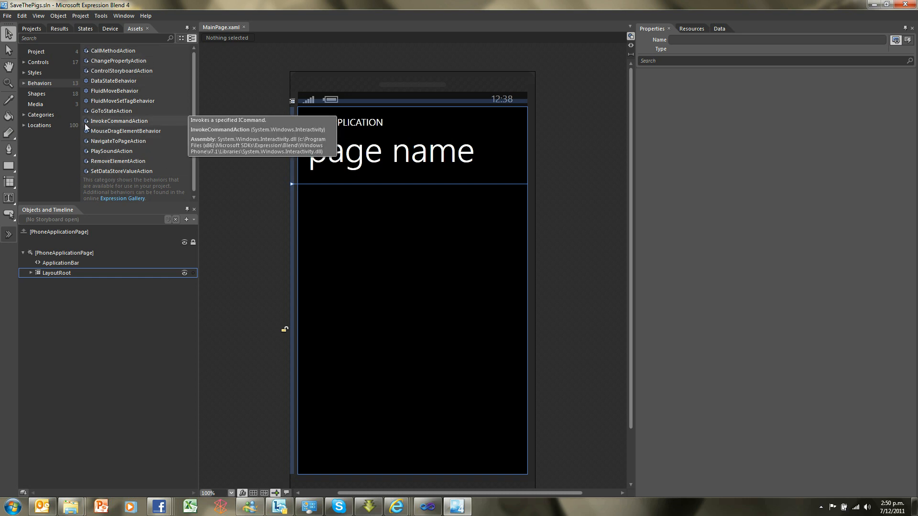
pyautogui.click(24, 84)
pyautogui.click(42, 94)
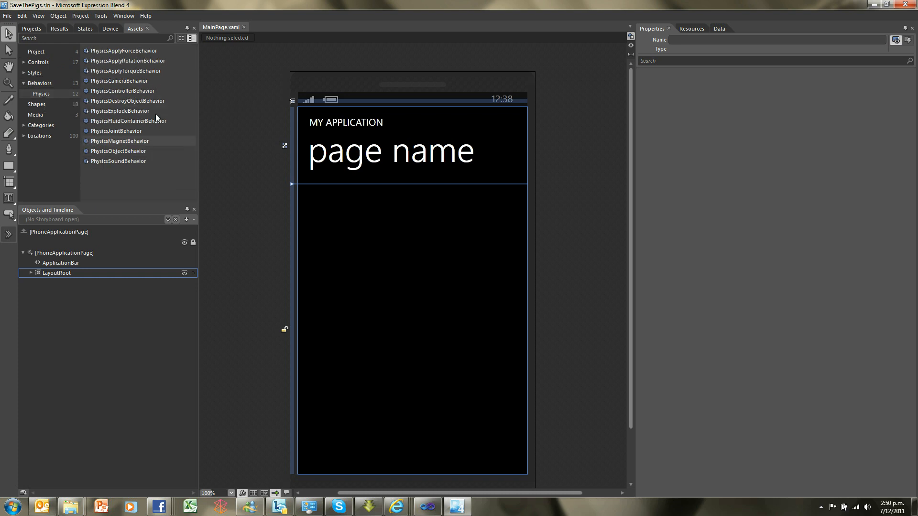
pyautogui.moveTo(114, 70)
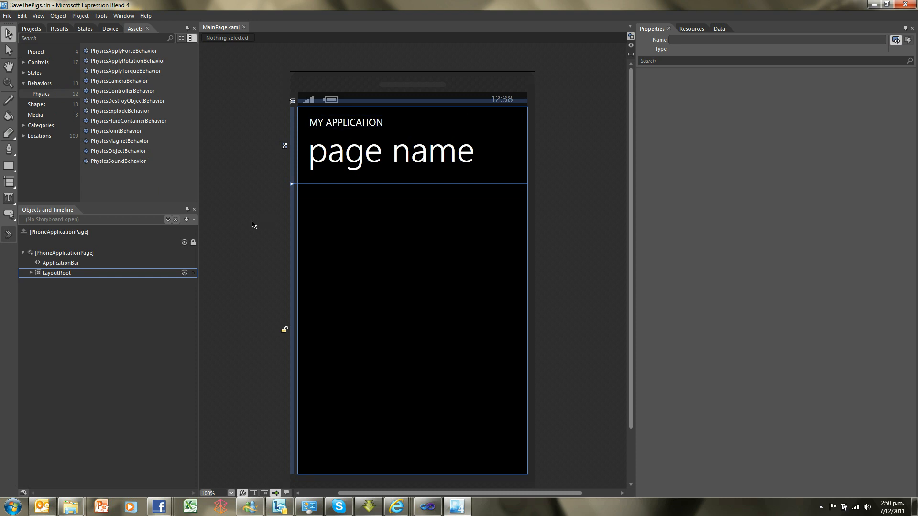
# Set the SupportedOrientations of PhoneApplicationPage to Landscape
pyautogui.doubleClick(61, 254)
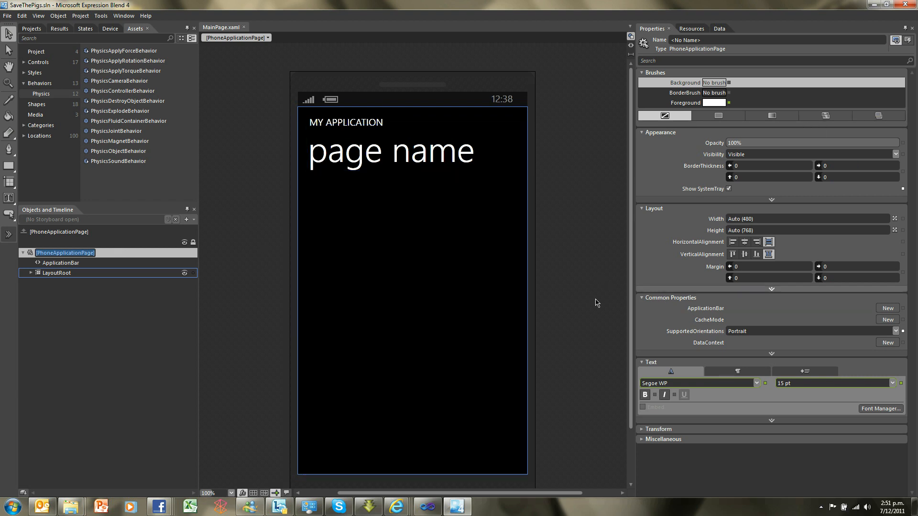
pyautogui.click(896, 331)
pyautogui.click(896, 331)
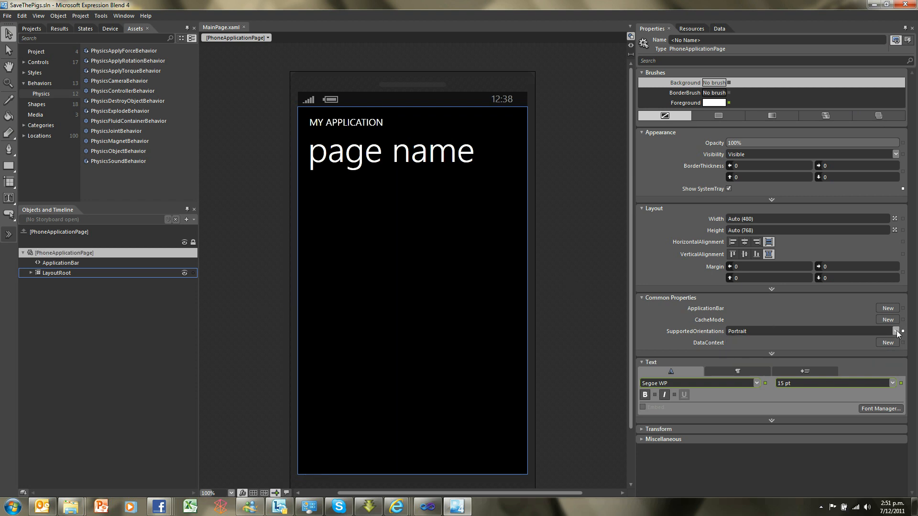
pyautogui.click(83, 257)
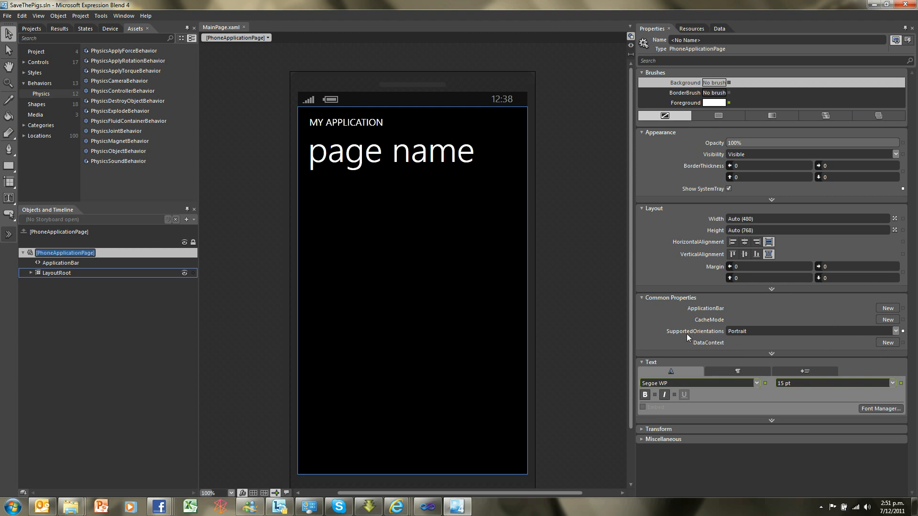
pyautogui.click(899, 331)
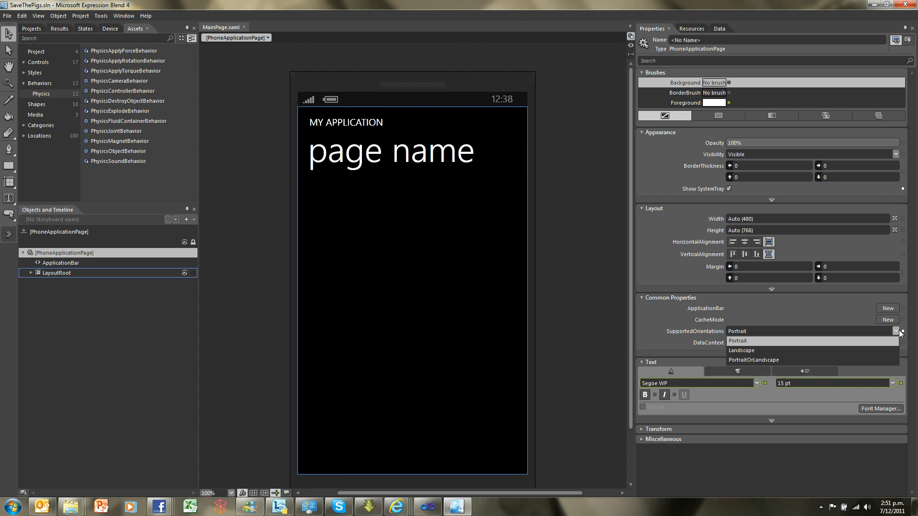
pyautogui.click(866, 351)
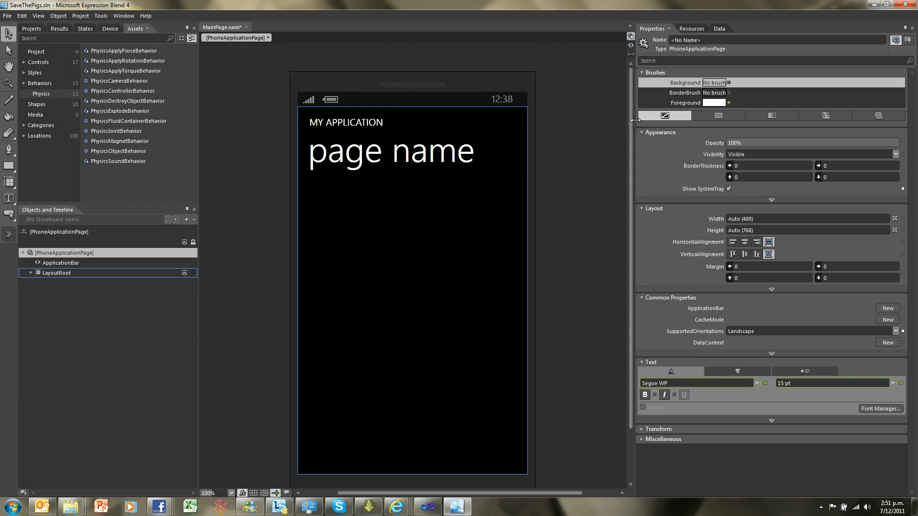
# Narrow the properties area to enlarge the artboard and set the device preview orientation to landscape
pyautogui.moveTo(651, 120); pyautogui.dragTo(727, 120)
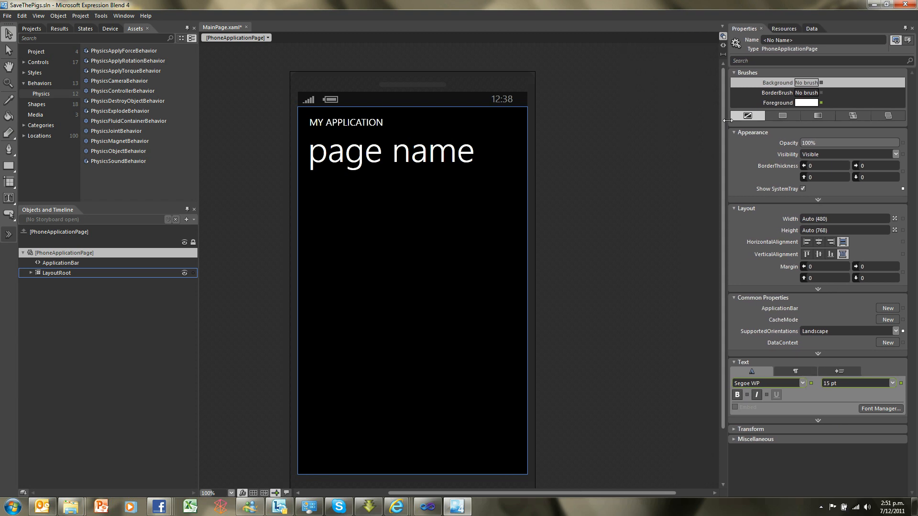
pyautogui.click(110, 29)
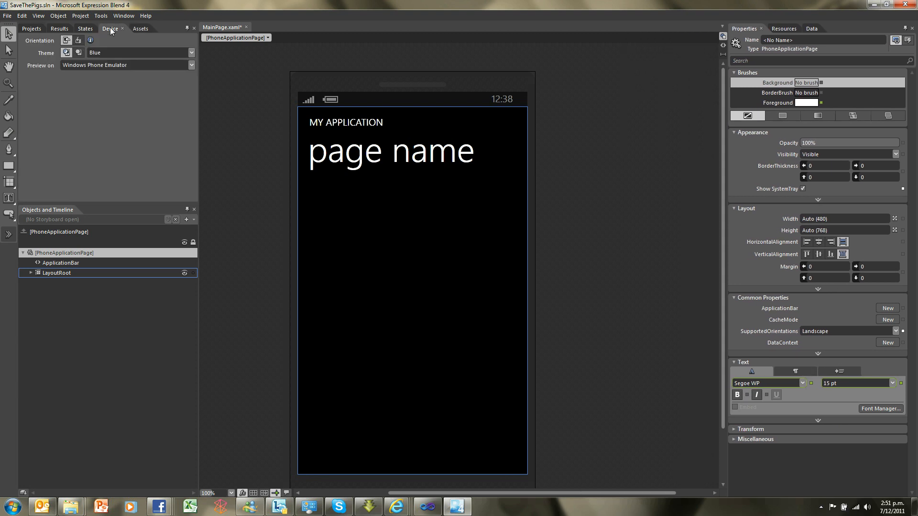
pyautogui.click(78, 40)
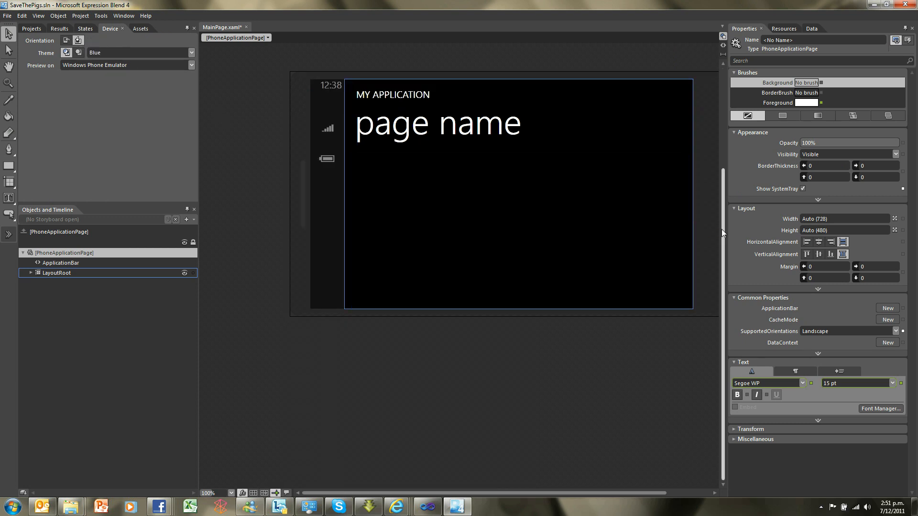
# Delete ContentPanel, PageTitle, ApplicationTitle and TitlePanel from LayoutRoot
pyautogui.click(30, 273)
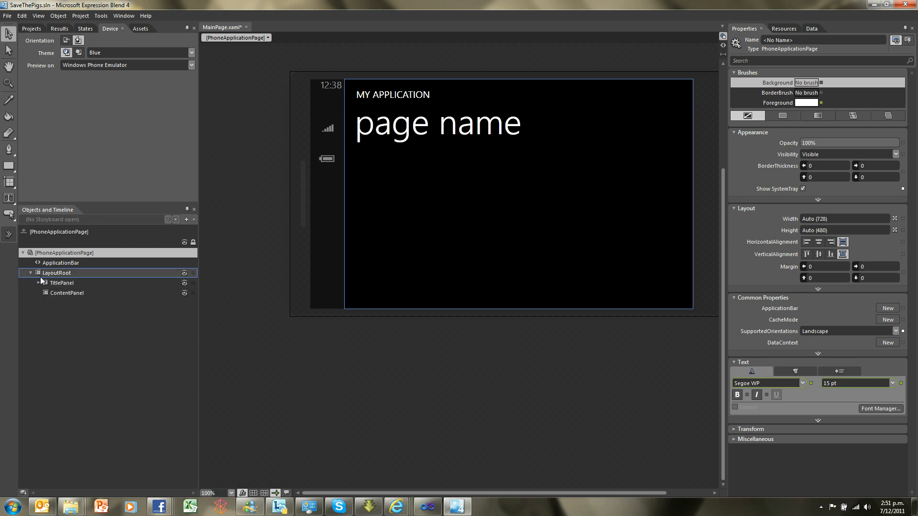
pyautogui.click(39, 284)
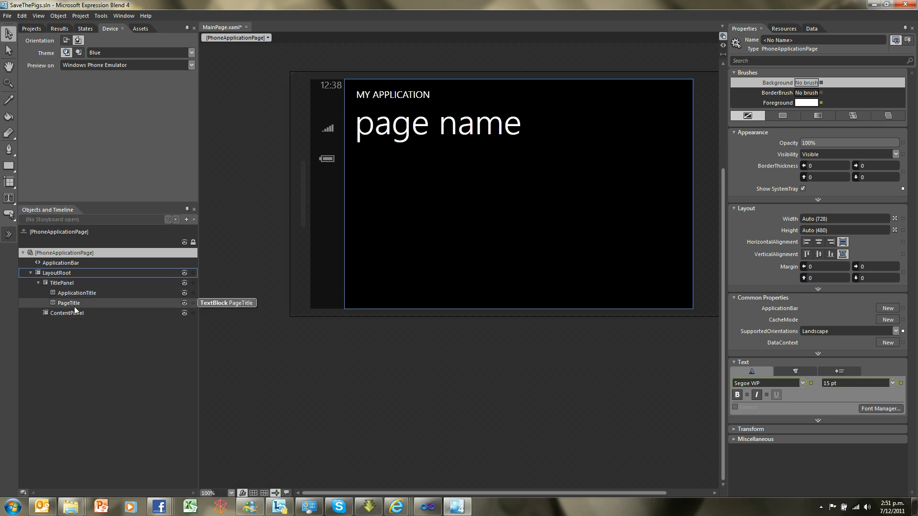
pyautogui.click(61, 315)
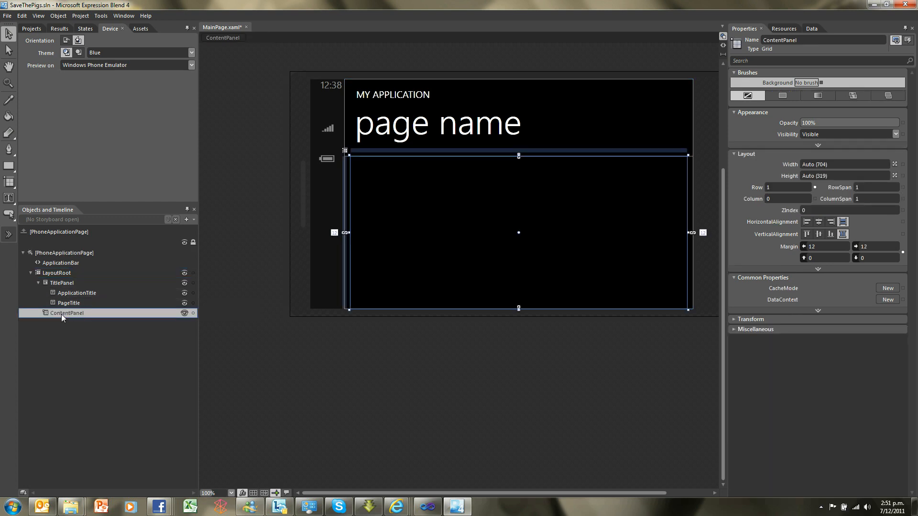
pyautogui.press('Delete')
pyautogui.click(65, 304)
pyautogui.press('Delete')
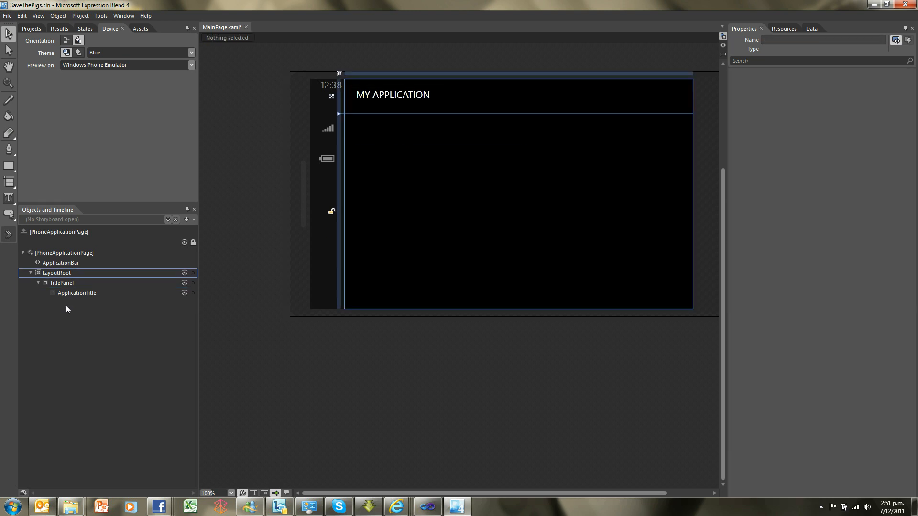
pyautogui.click(65, 293)
pyautogui.press('Delete')
pyautogui.click(64, 283)
pyautogui.press('Delete')
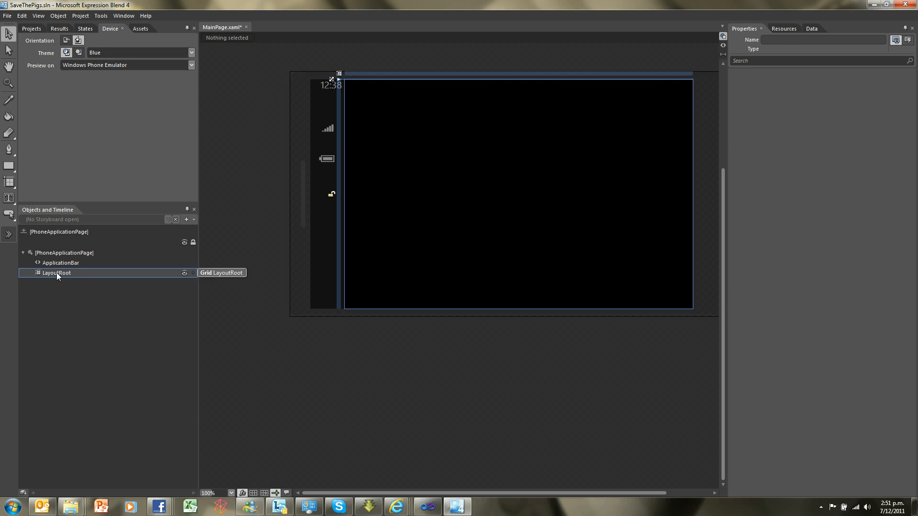
# Dismiss the e-mail notification and change the layout type of LayoutRoot to Canvas
pyautogui.click(57, 272)
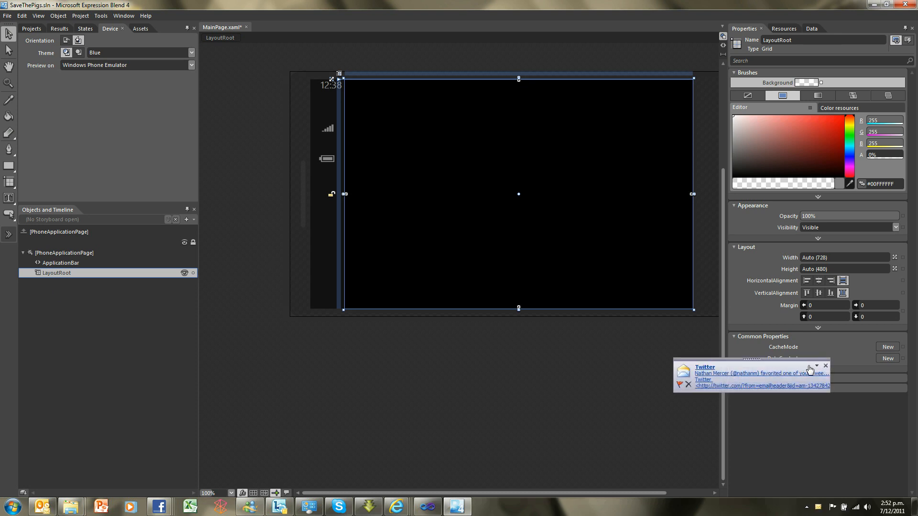
pyautogui.click(825, 367)
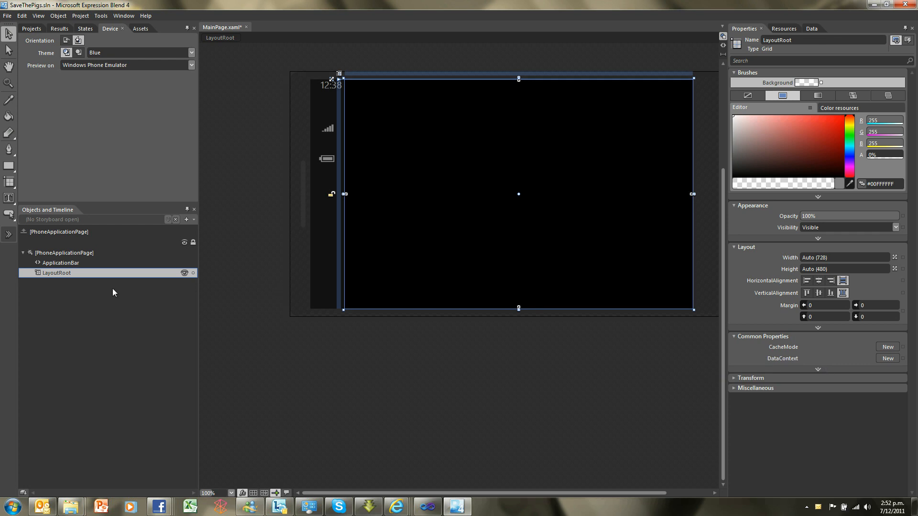
pyautogui.rightClick(70, 274)
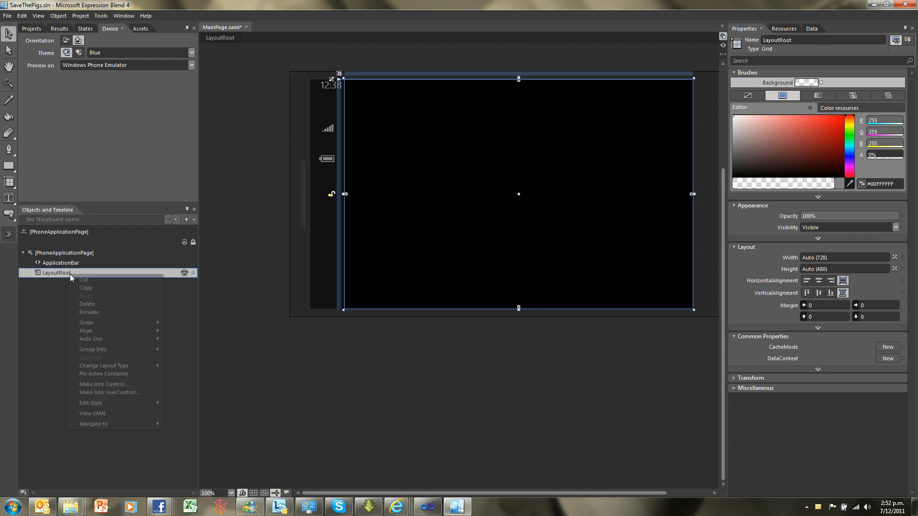
pyautogui.moveTo(103, 342)
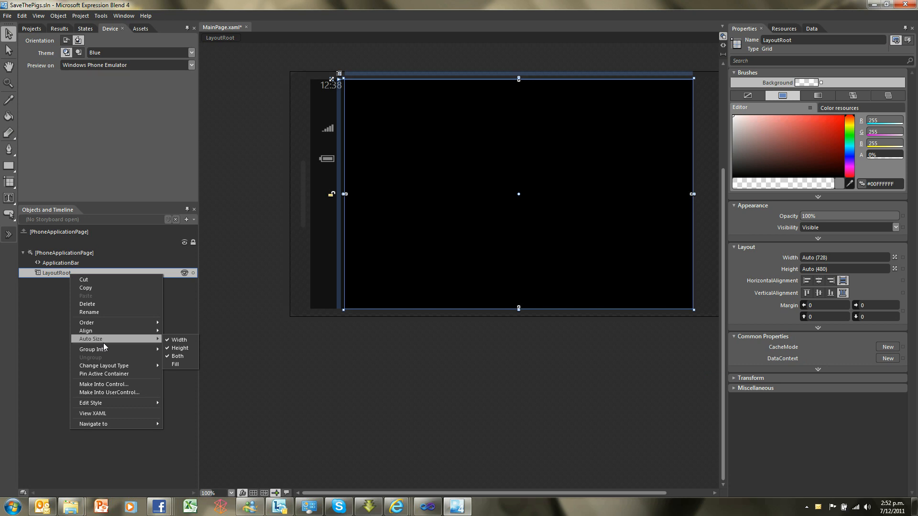
pyautogui.moveTo(133, 366)
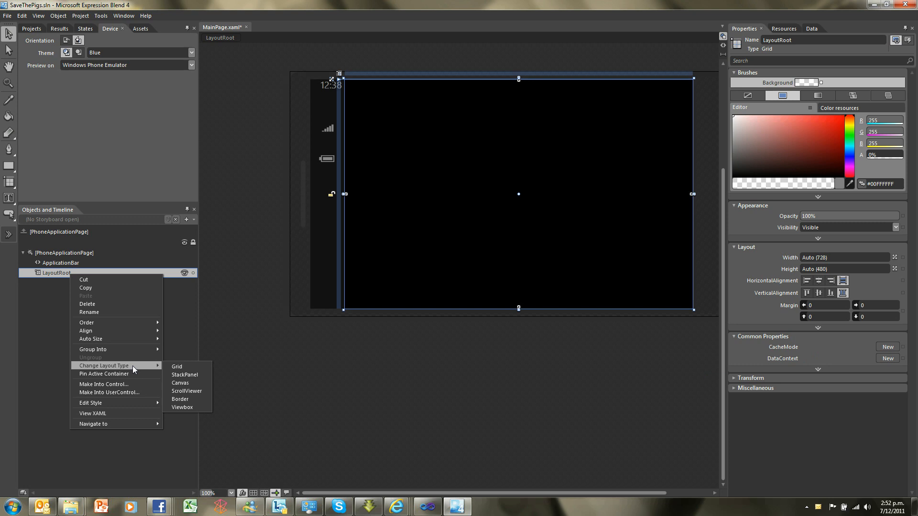
pyautogui.click(185, 385)
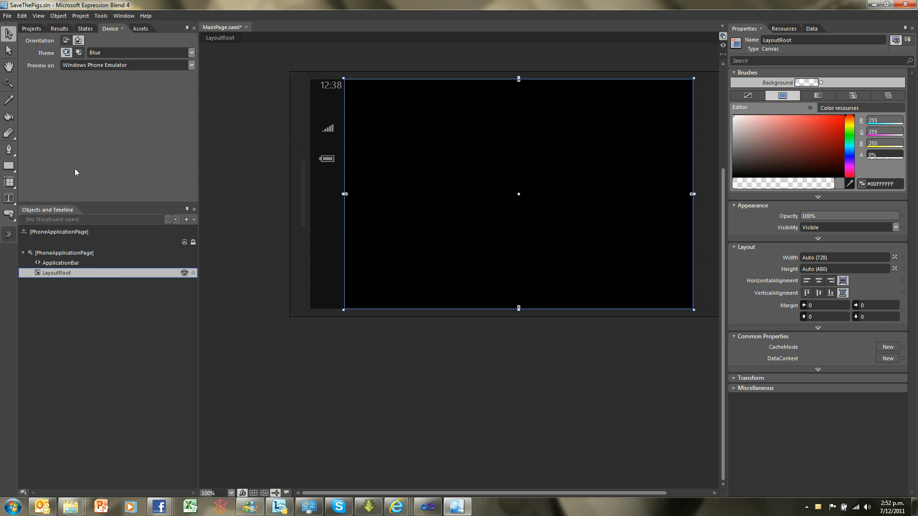
# Insert a Canvas inside LayoutRoot and enlarge it to the full page width, about 728 by 391
pyautogui.click(14, 187)
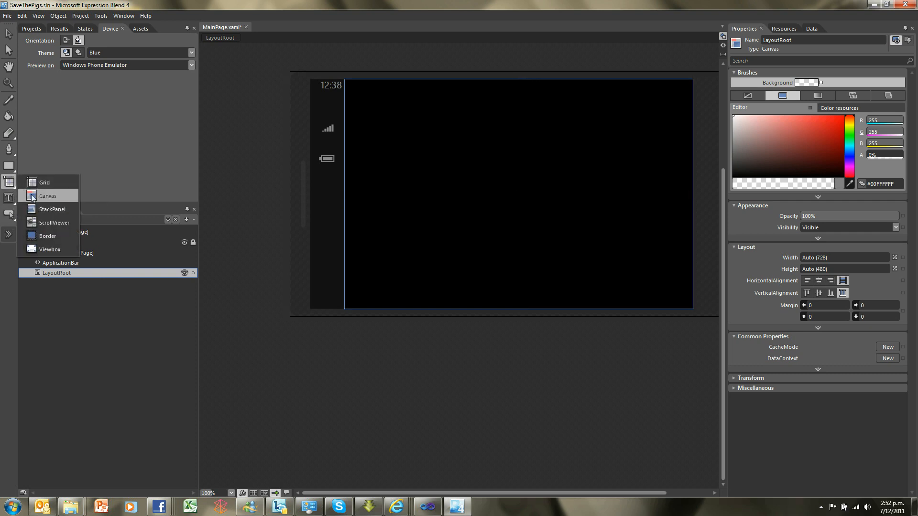
pyautogui.click(41, 197)
pyautogui.doubleClick(8, 184)
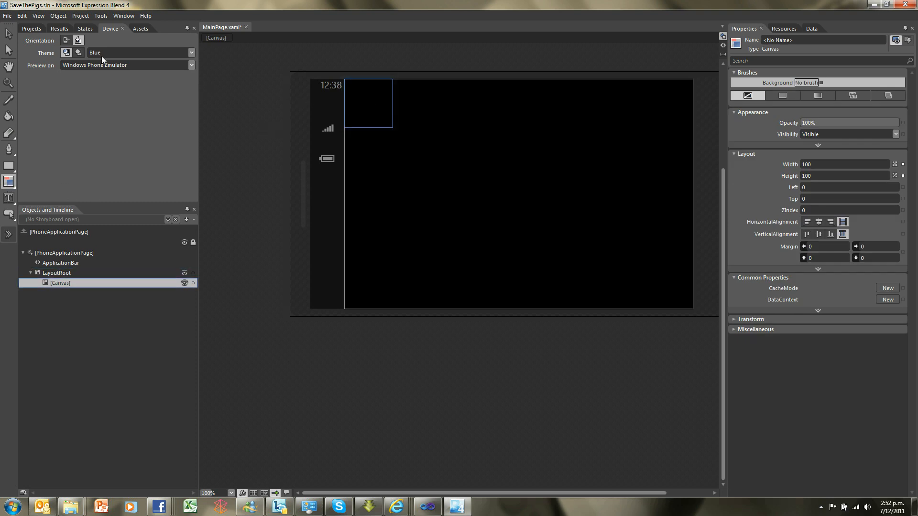
pyautogui.click(8, 34)
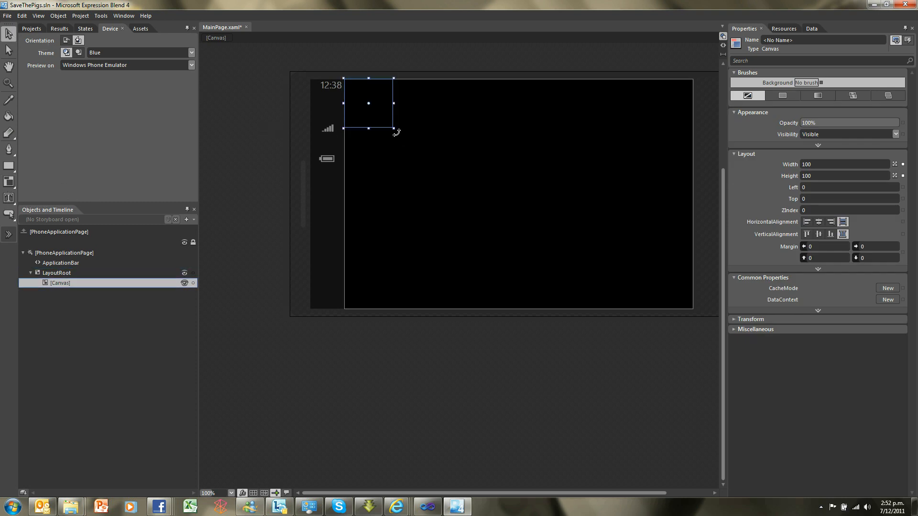
pyautogui.moveTo(393, 129); pyautogui.dragTo(632, 234)
pyautogui.moveTo(644, 239); pyautogui.dragTo(694, 267)
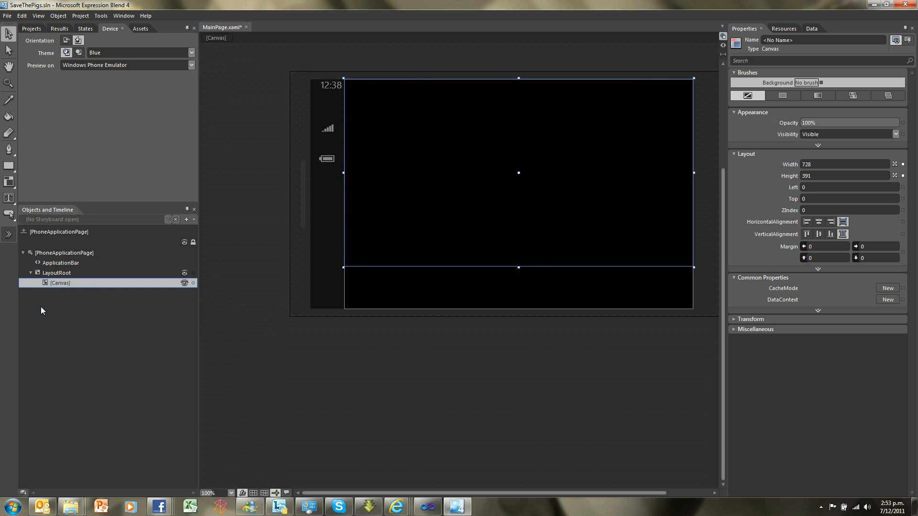
# Attach a PhysicsControllerBehavior to the Canvas nested inside LayoutRoot
pyautogui.click(56, 273)
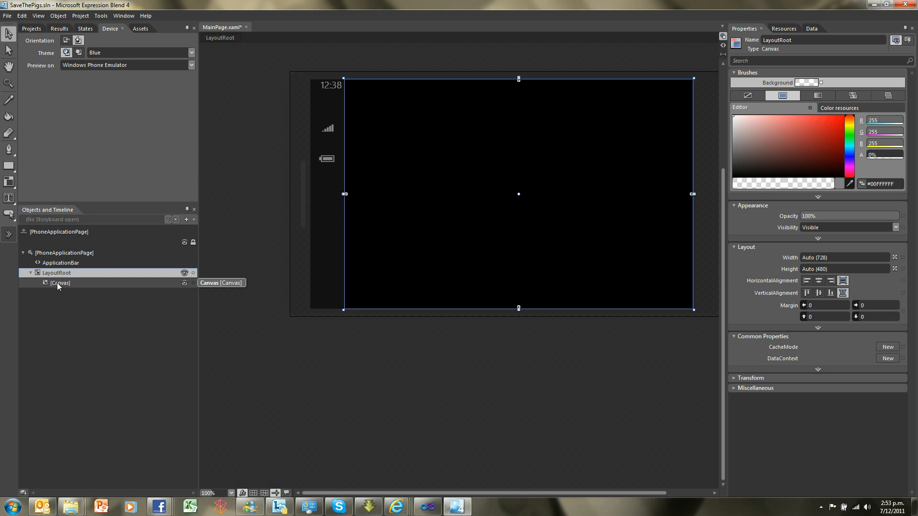
pyautogui.click(57, 283)
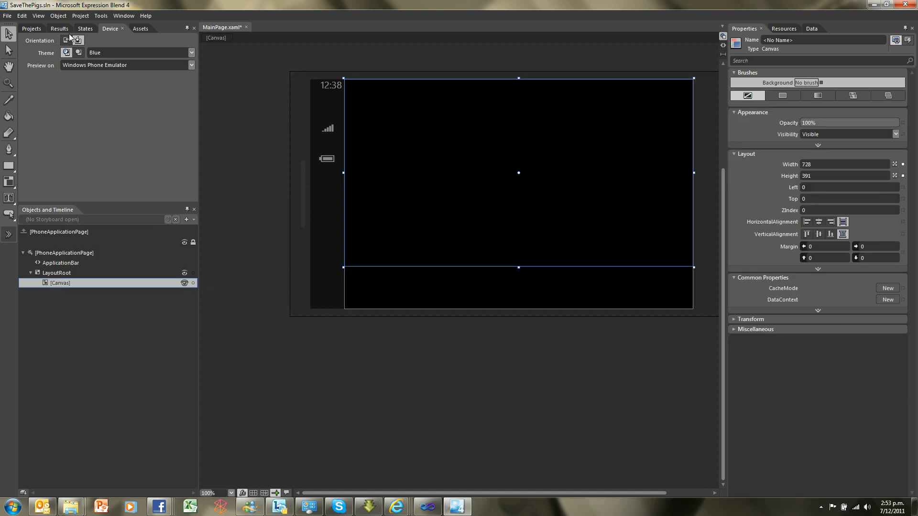
pyautogui.click(139, 29)
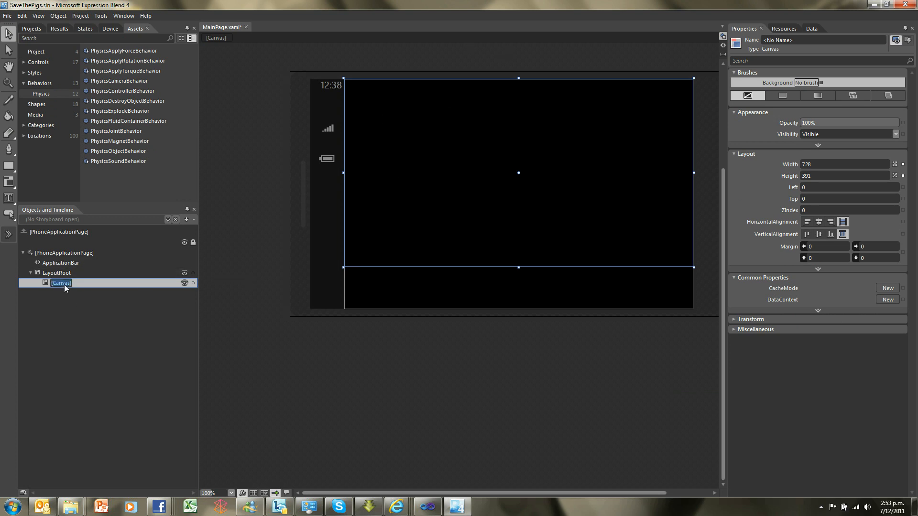
pyautogui.click(76, 283)
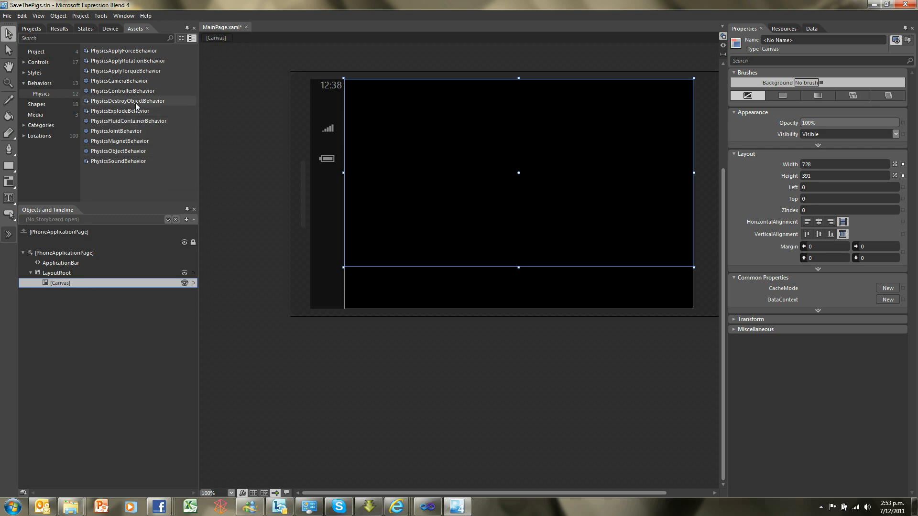
pyautogui.moveTo(119, 91); pyautogui.dragTo(81, 281)
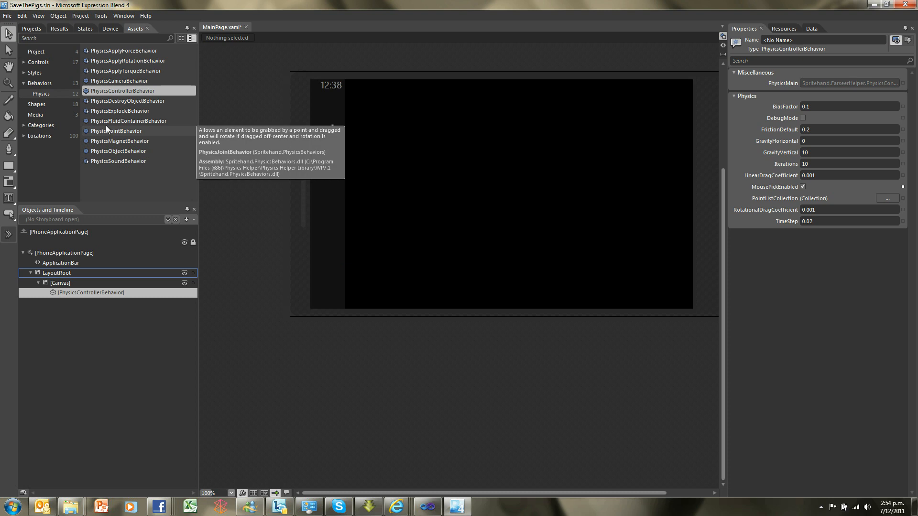
# Draw a rectangle about 216 wide and 30 high in the nested canvas's upper left area and return to the Selection tool
pyautogui.click(9, 166)
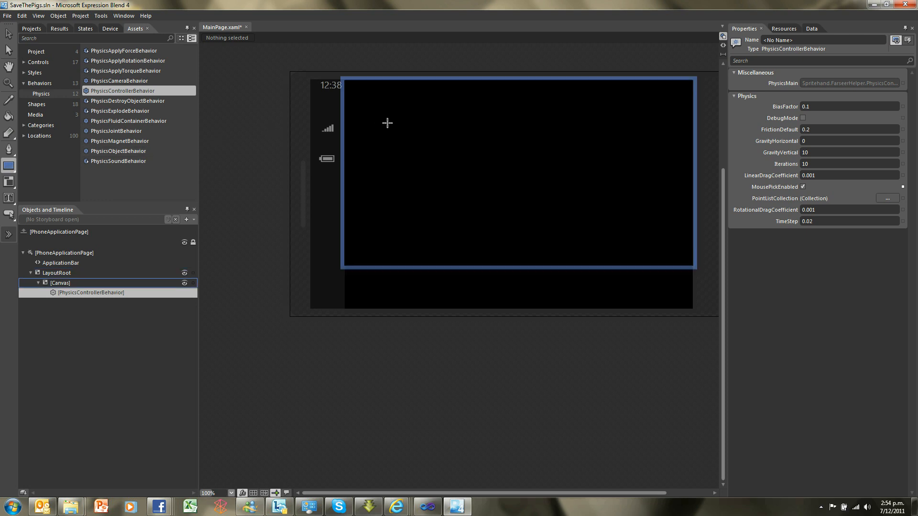
pyautogui.moveTo(384, 127); pyautogui.dragTo(487, 139)
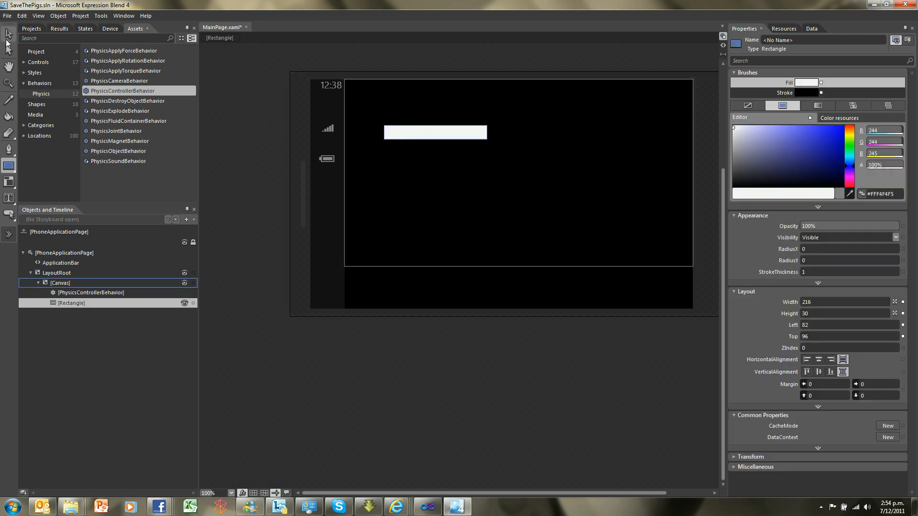
pyautogui.click(9, 38)
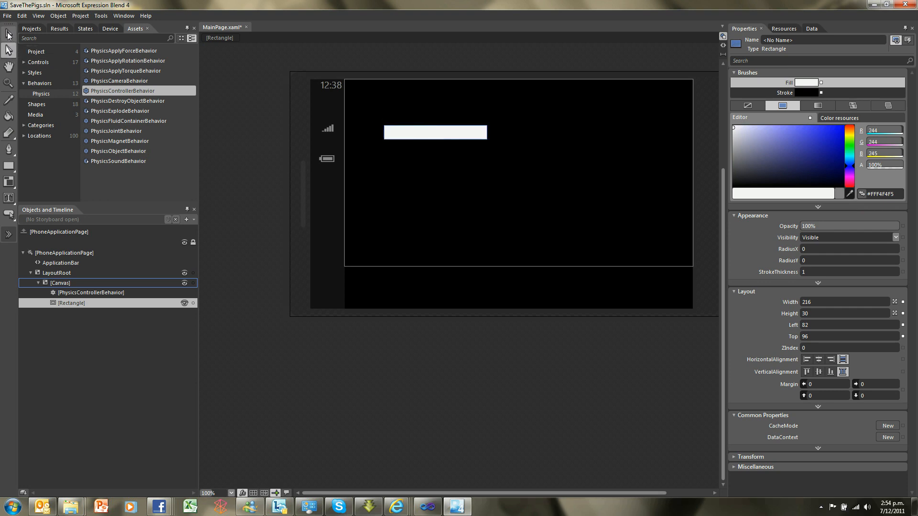
pyautogui.click(7, 48)
pyautogui.click(7, 38)
pyautogui.click(8, 48)
pyautogui.click(7, 38)
pyautogui.click(7, 48)
pyautogui.click(7, 38)
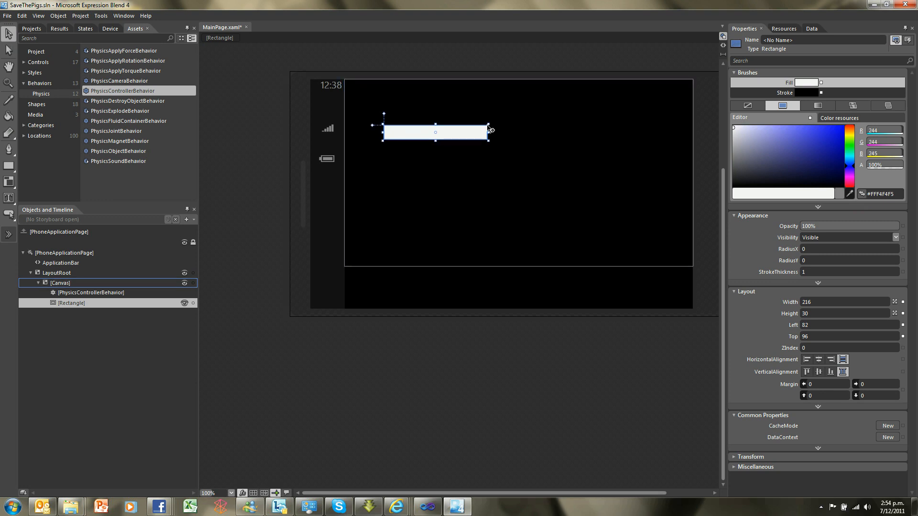
# Tilt the rectangle clockwise so it slopes down to the right and round its corners to a radius of about 9.7
pyautogui.moveTo(488, 124); pyautogui.dragTo(490, 145)
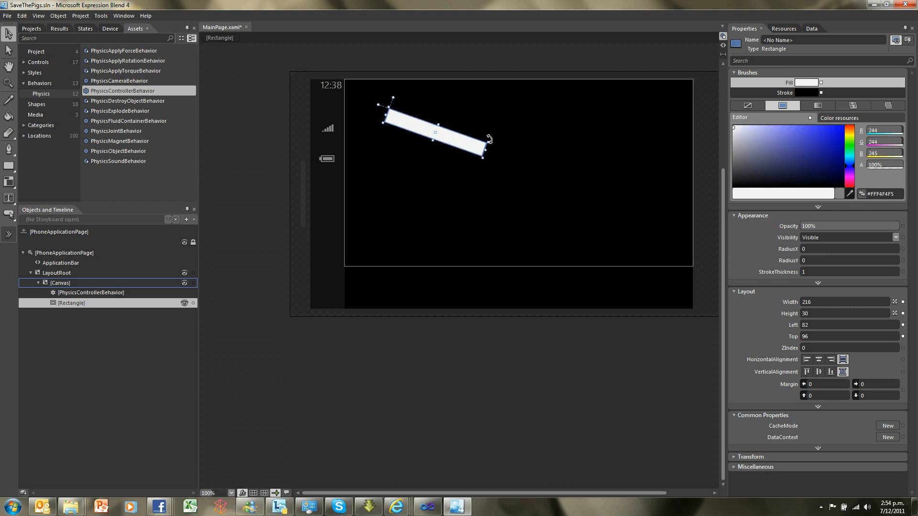
pyautogui.moveTo(394, 99); pyautogui.dragTo(393, 111)
pyautogui.moveTo(491, 139); pyautogui.dragTo(492, 147)
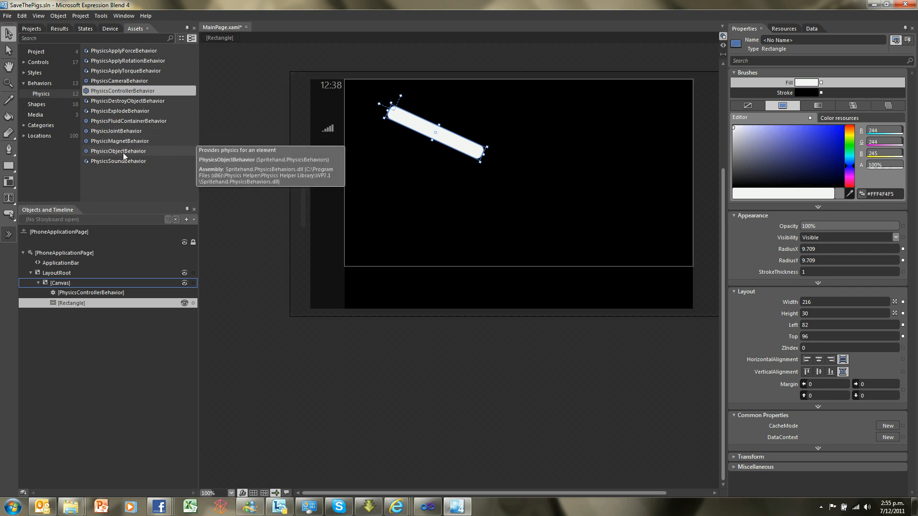
# Attach a PhysicsObjectBehavior to the tilted rectangle and select the nested canvas
pyautogui.moveTo(122, 152); pyautogui.dragTo(97, 304)
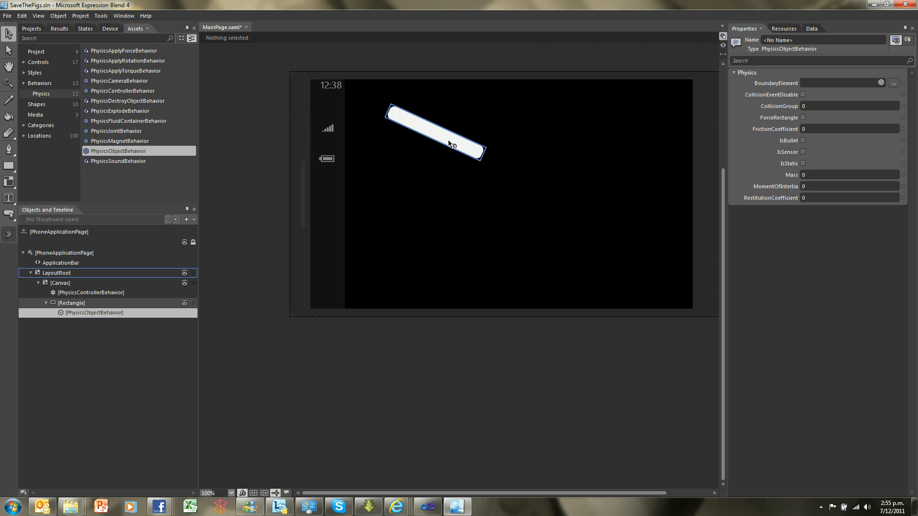
pyautogui.click(90, 303)
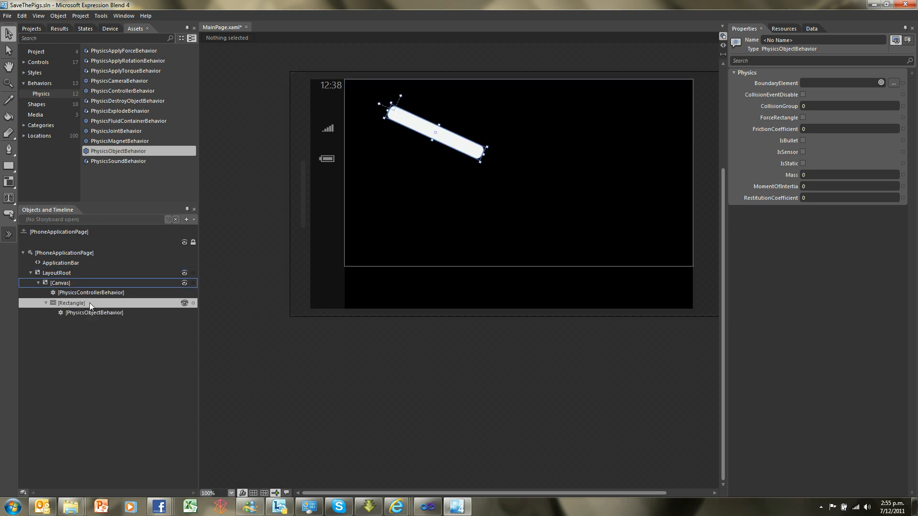
pyautogui.click(74, 282)
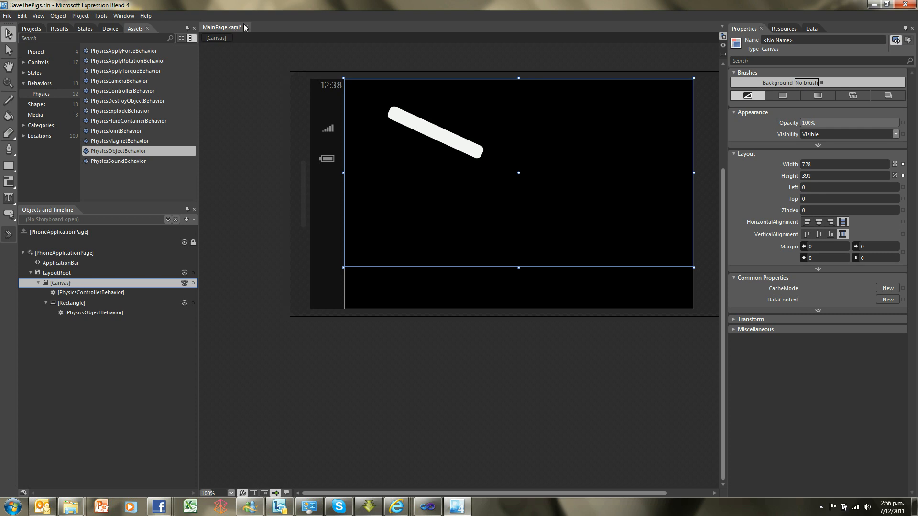
# Run the project in the Windows Phone Emulator, move the emulator aside and rotate it to landscape
pyautogui.press('F5')
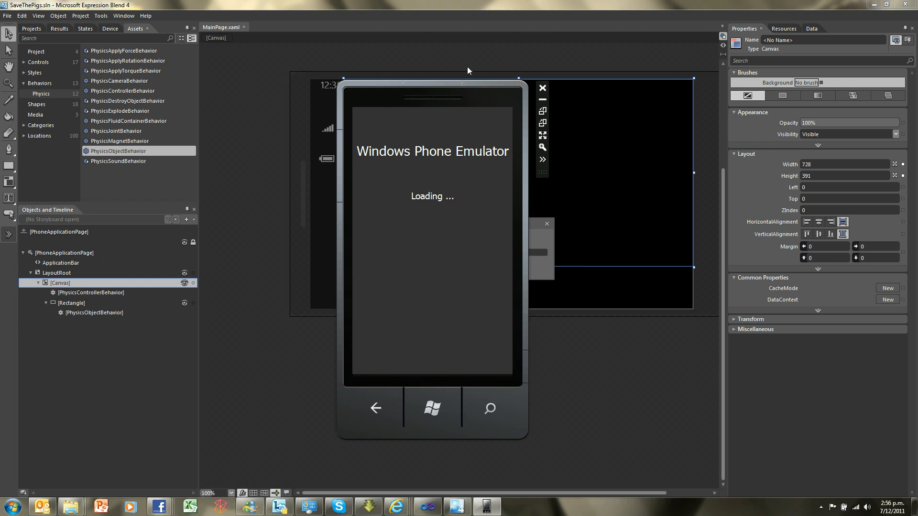
pyautogui.moveTo(460, 85); pyautogui.dragTo(317, 79)
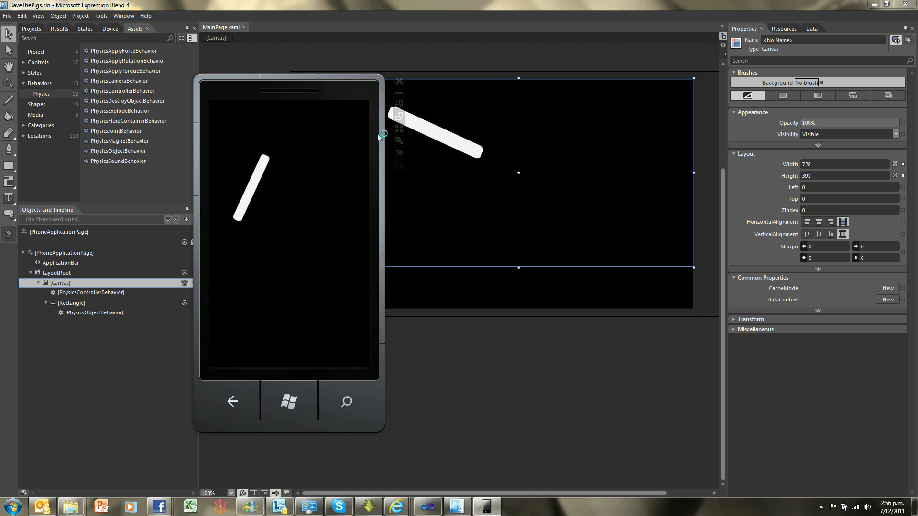
pyautogui.click(398, 105)
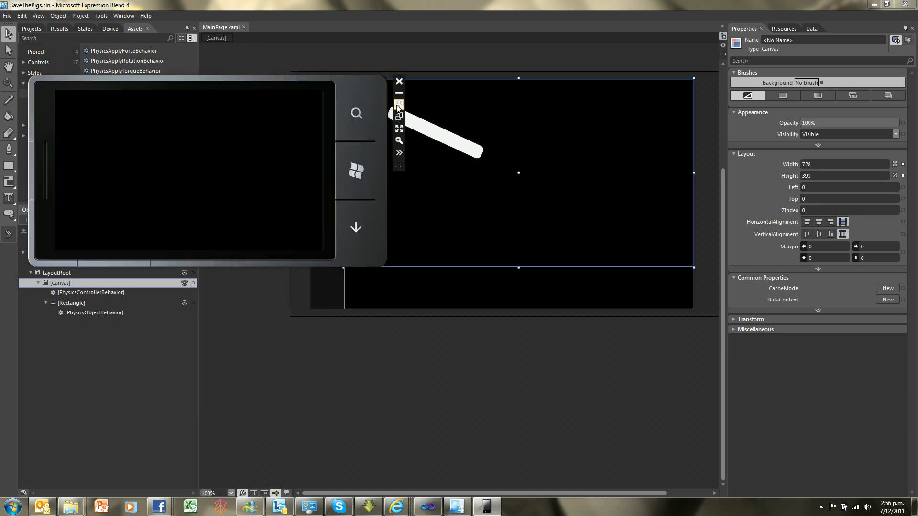
# Reposition the emulator, relaunch the app from its home screen to watch how the tilted rectangle behaves, and return to the design canvas
pyautogui.moveTo(490, 117); pyautogui.dragTo(509, 131)
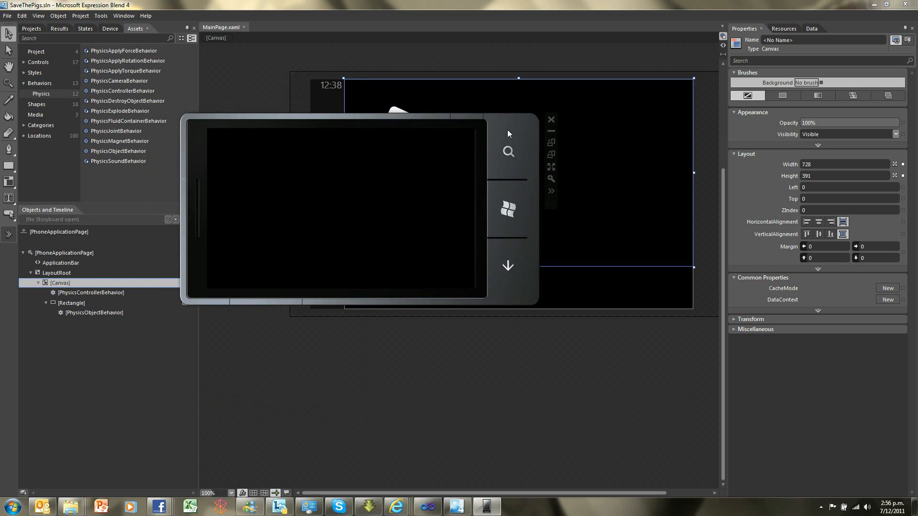
pyautogui.click(507, 213)
pyautogui.click(246, 143)
pyautogui.click(274, 208)
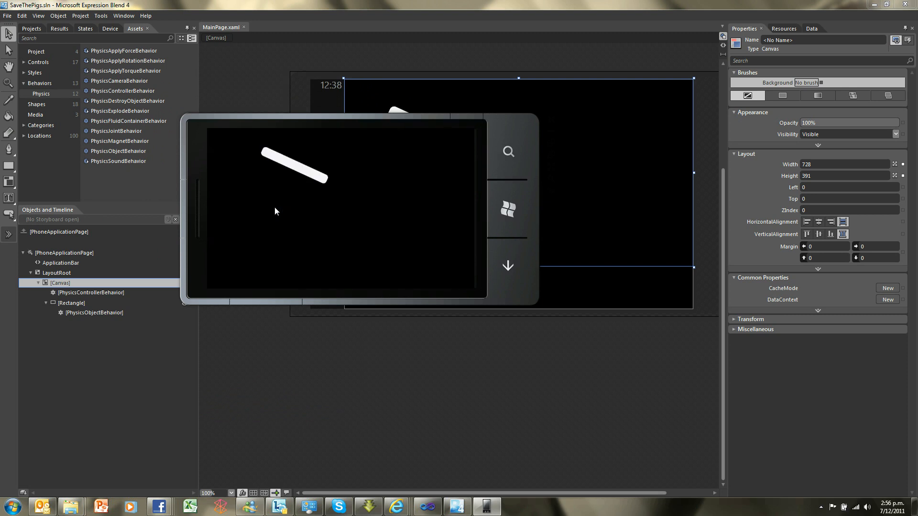
pyautogui.moveTo(514, 200)
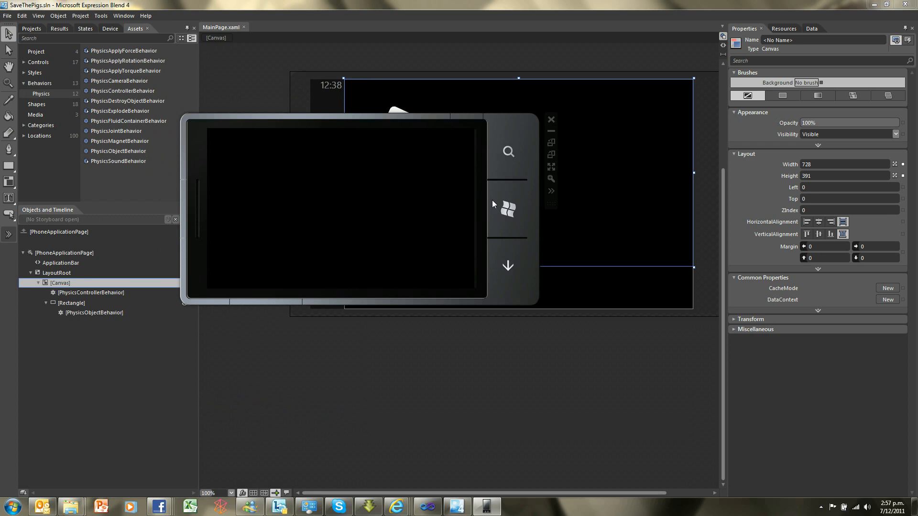
pyautogui.click(637, 231)
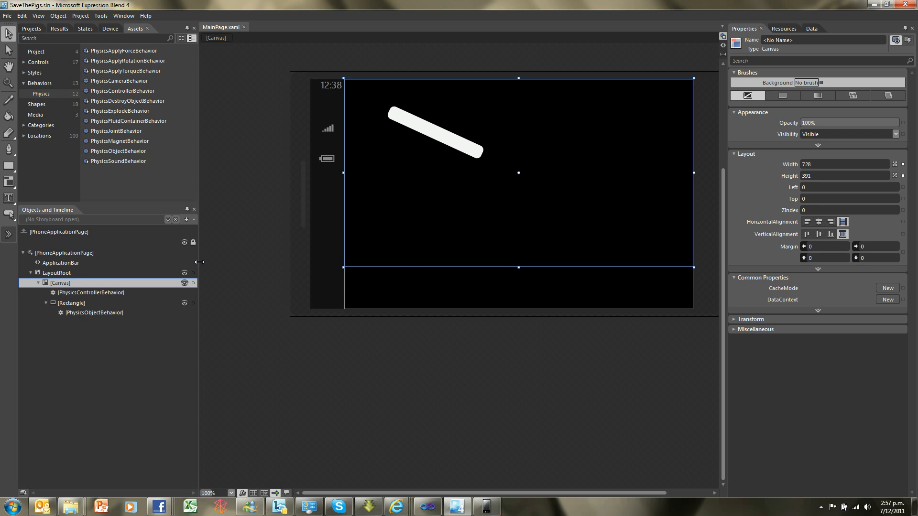
# Make the tilted rectangle static by enabling IsStatic on its PhysicsObjectBehavior, test-run the project in the emulator, and select the nested canvas
pyautogui.click(88, 312)
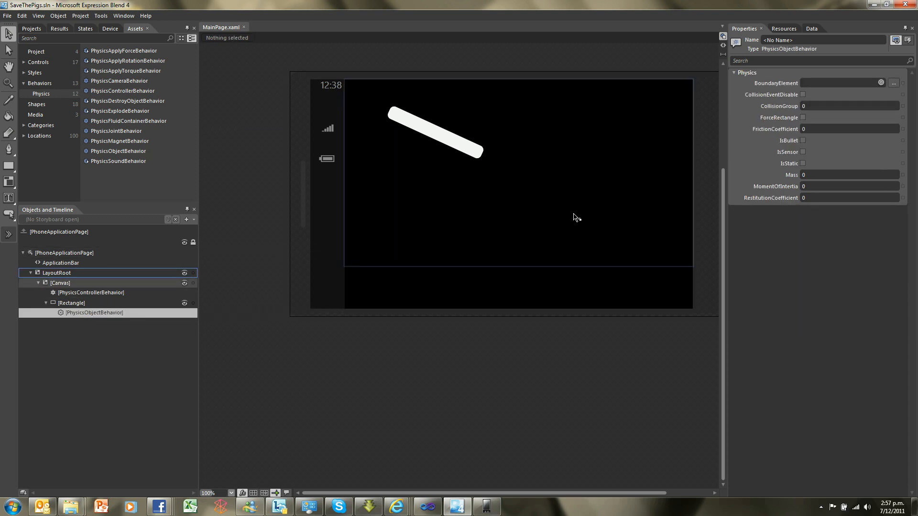
pyautogui.click(802, 163)
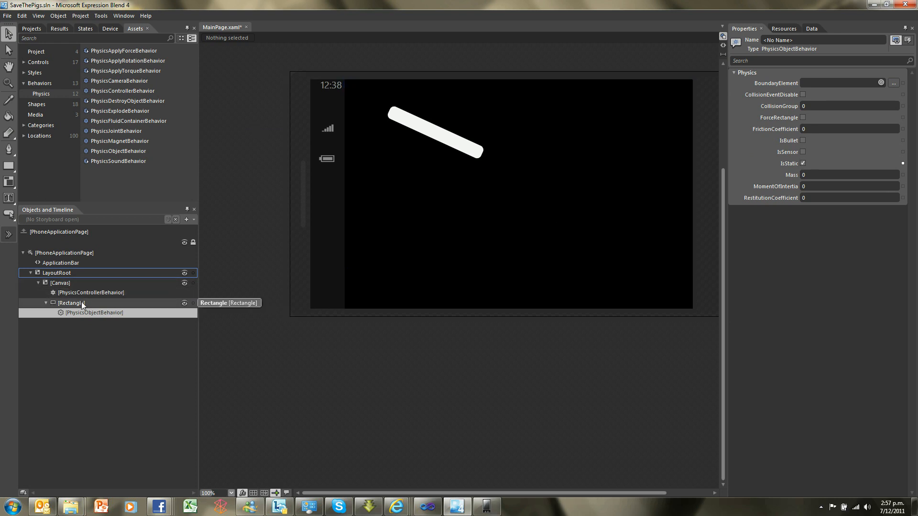
pyautogui.press('F5')
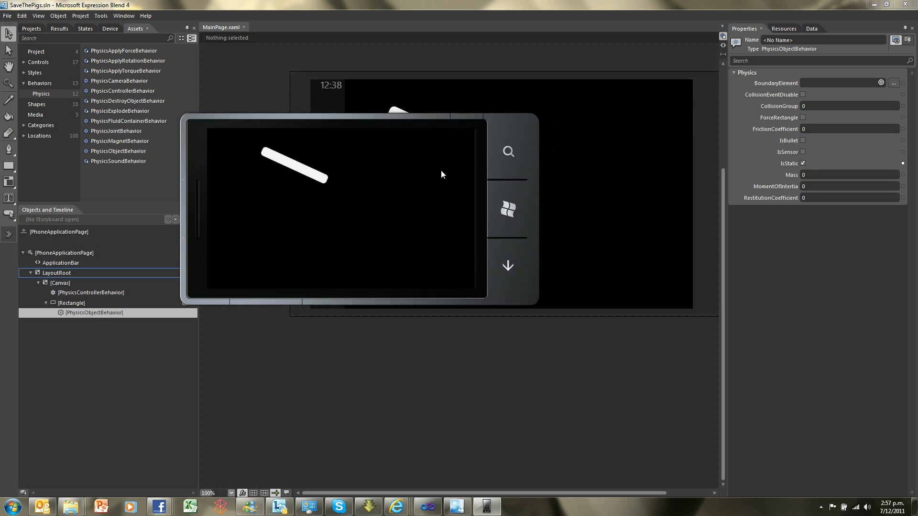
pyautogui.click(610, 161)
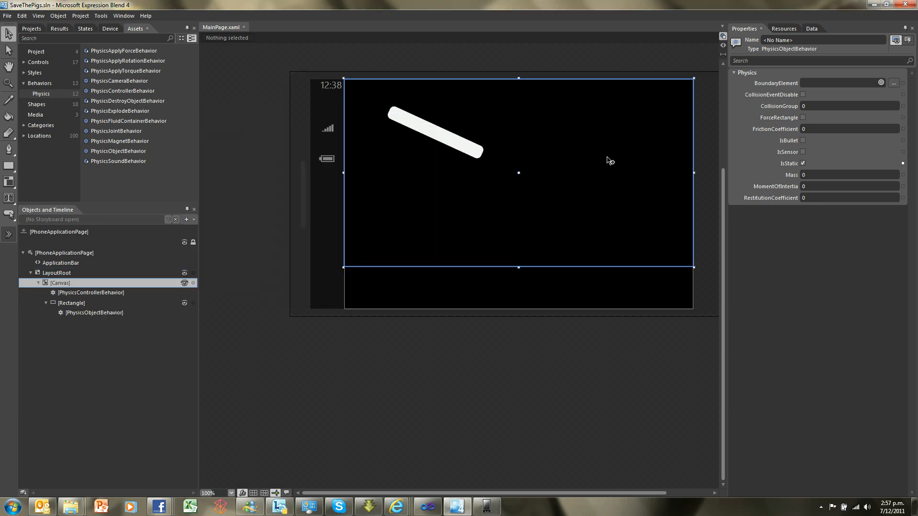
pyautogui.moveTo(118, 151); pyautogui.dragTo(426, 178)
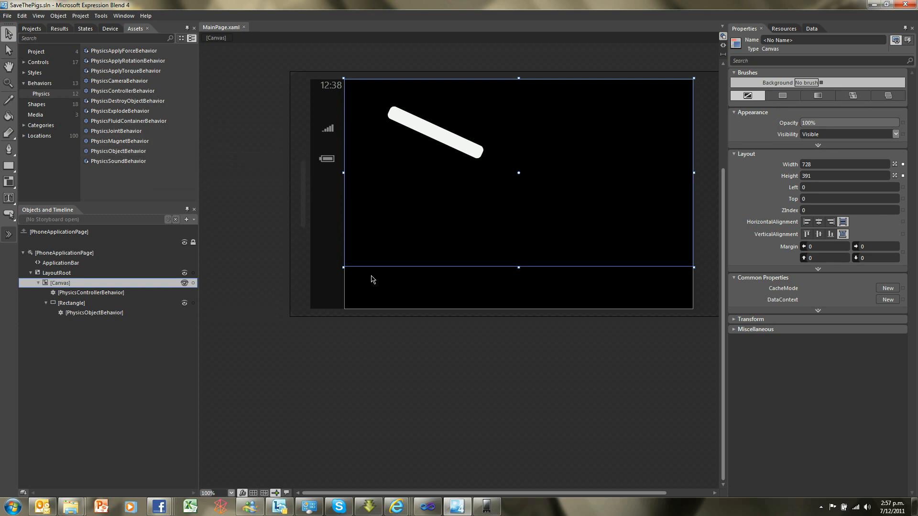
# Switch to the Facebook browser window, view the Windows Phone Camp documentation folder on SkyDrive, and return to Expression Blend
pyautogui.moveTo(397, 510)
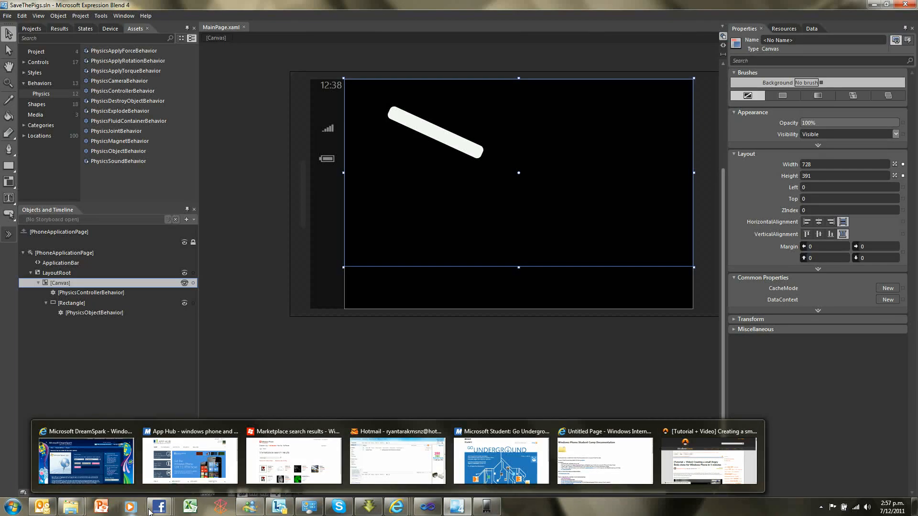
pyautogui.moveTo(151, 511)
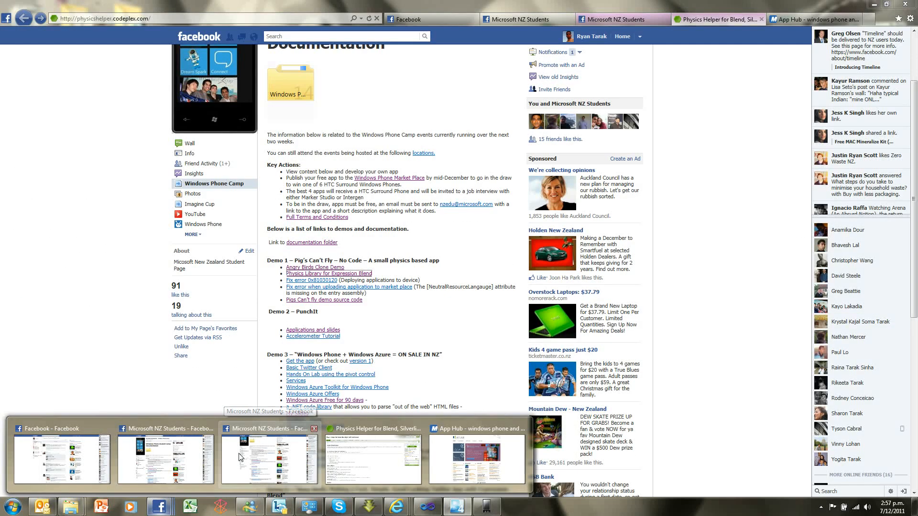
pyautogui.click(240, 457)
pyautogui.click(293, 91)
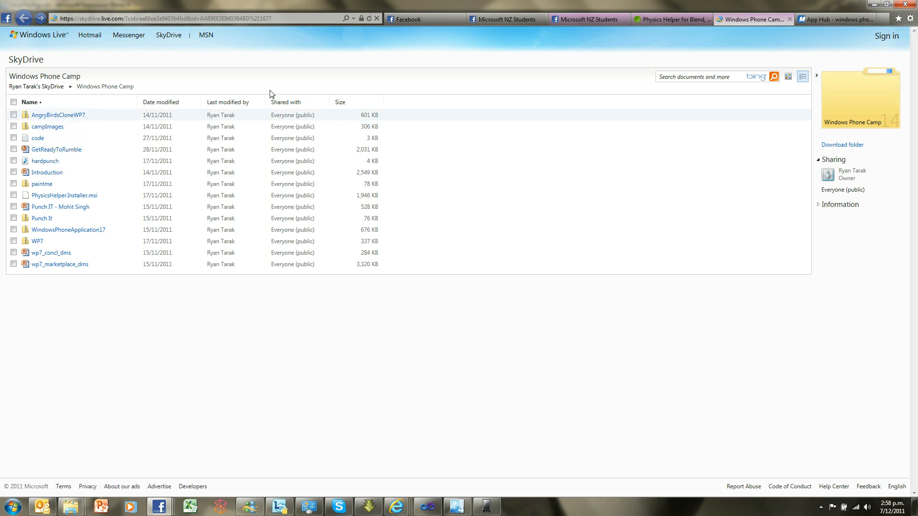
pyautogui.click(873, 6)
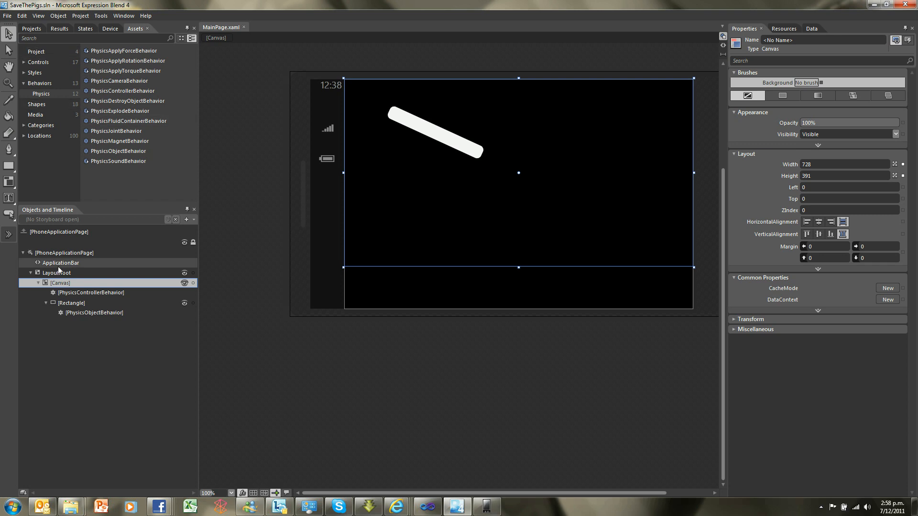
# Add the existing images pig and pig2 to the SaveThePigs project from the AngryBirds folder inside Downloads' AngryBirdsCloneWP7
pyautogui.click(31, 29)
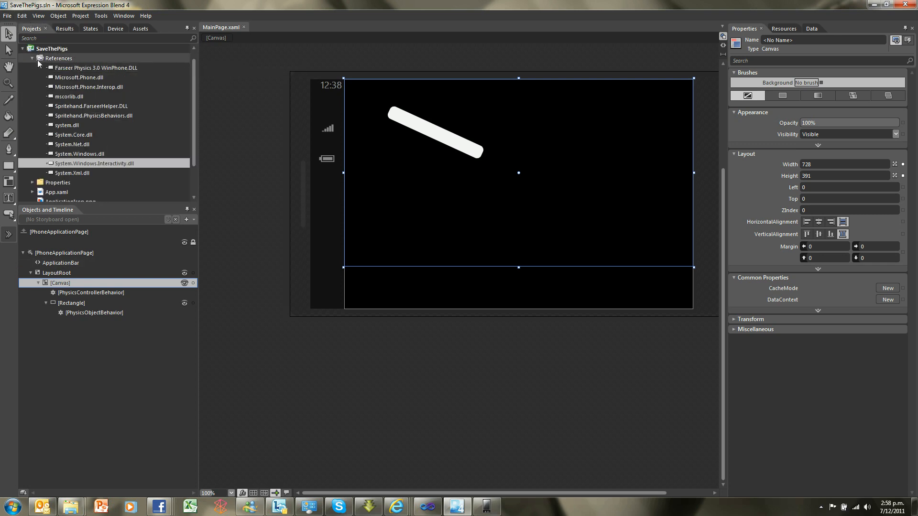
pyautogui.doubleClick(52, 57)
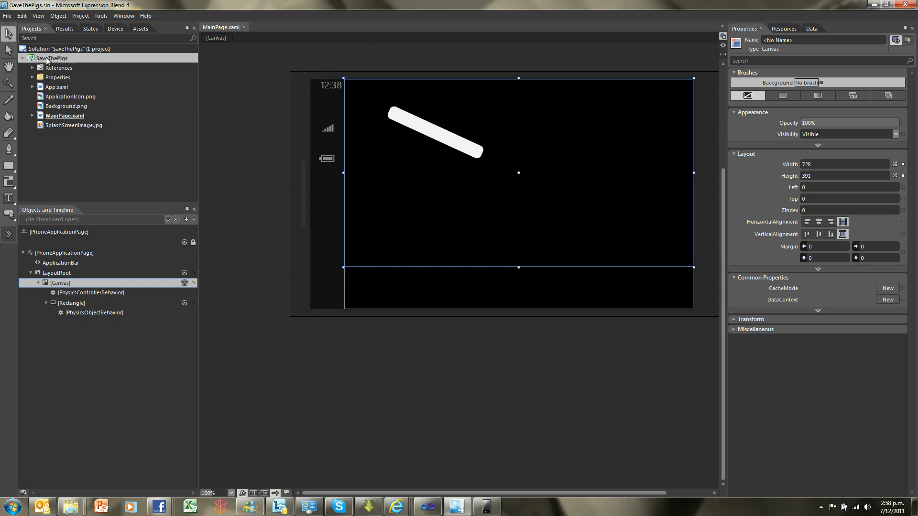
pyautogui.rightClick(46, 57)
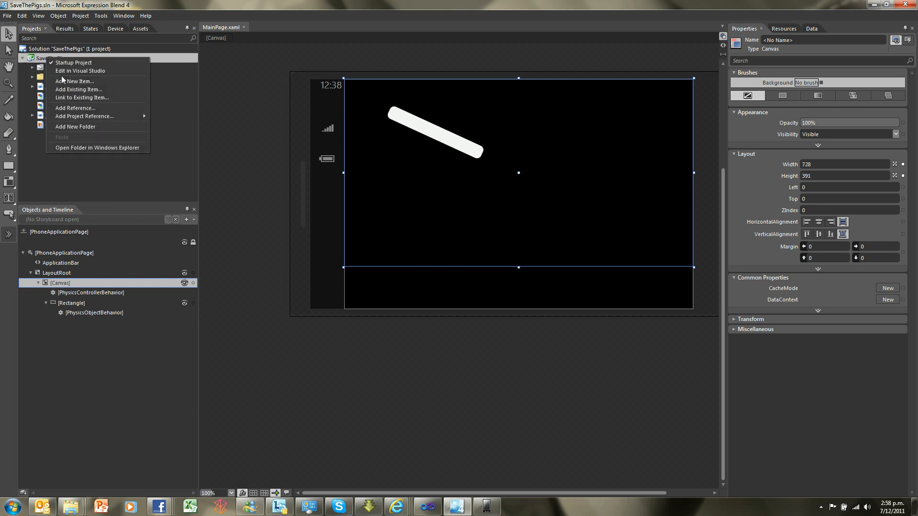
pyautogui.click(65, 90)
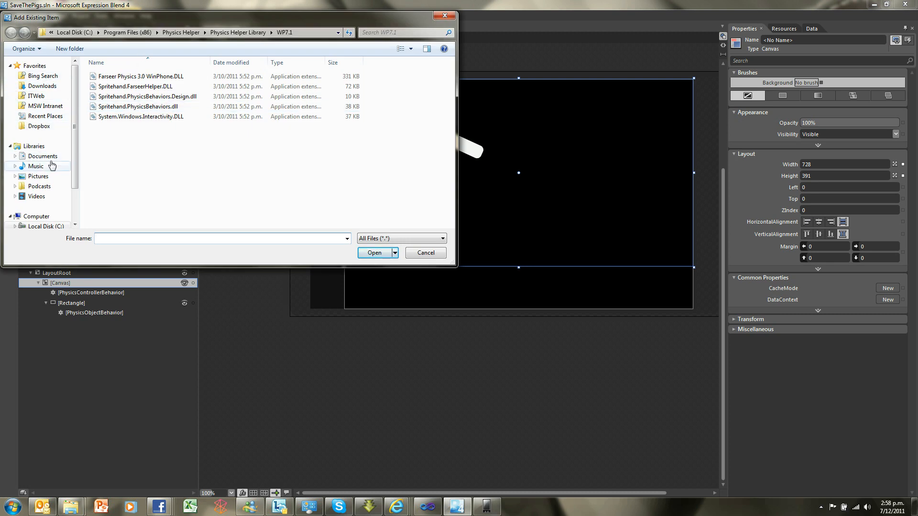
pyautogui.click(42, 85)
pyautogui.doubleClick(118, 93)
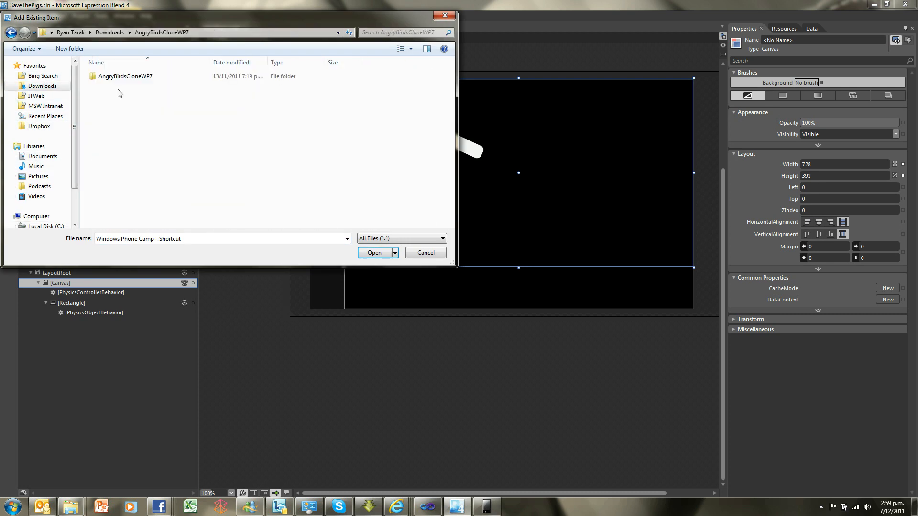
pyautogui.doubleClick(119, 77)
pyautogui.doubleClick(119, 79)
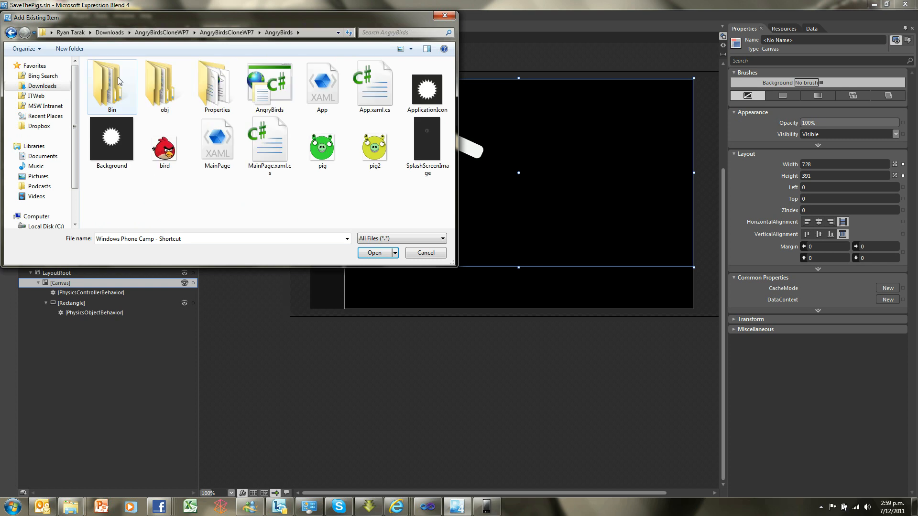
pyautogui.click(323, 153)
pyautogui.keyDown('ctrl'); pyautogui.click(374, 166); pyautogui.keyUp('ctrl')
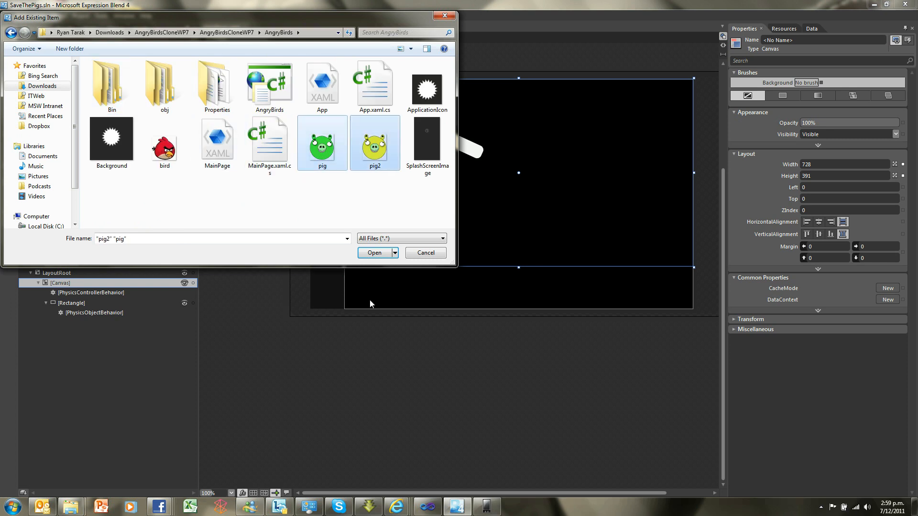
pyautogui.click(374, 252)
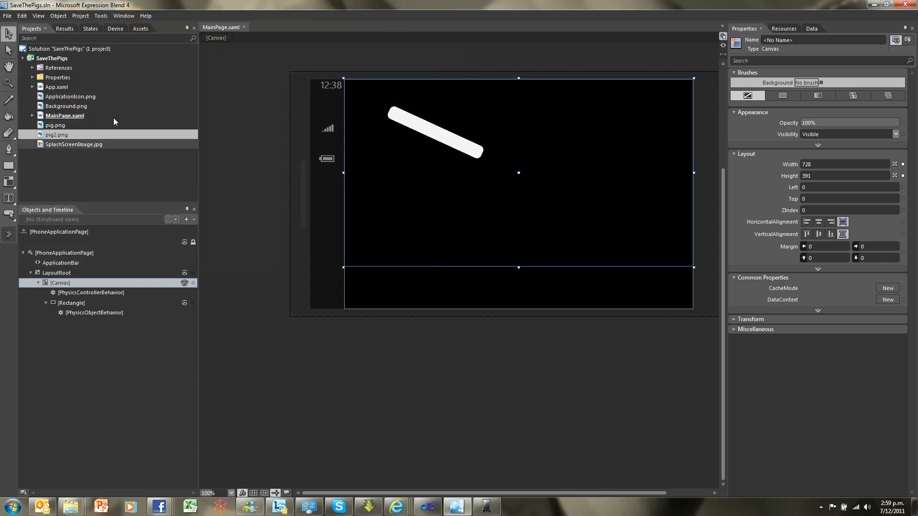
# Place the pig and pig2 images on the canvas above the tilted rectangle, sizing the green pig to about 42 by 40
pyautogui.moveTo(74, 125); pyautogui.dragTo(445, 103)
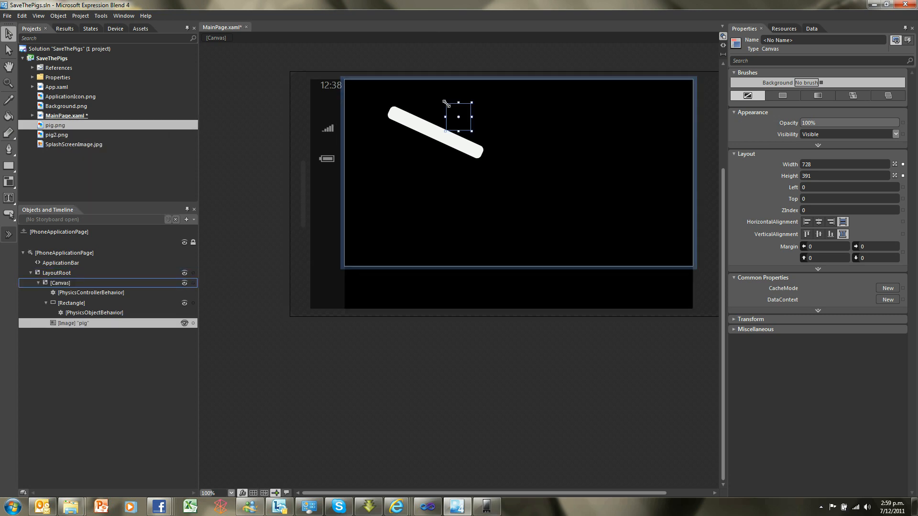
pyautogui.click(48, 136)
pyautogui.moveTo(48, 140); pyautogui.dragTo(420, 95)
pyautogui.moveTo(459, 118); pyautogui.dragTo(481, 121)
pyautogui.hotkey('ctrl', 'z')
pyautogui.click(482, 120)
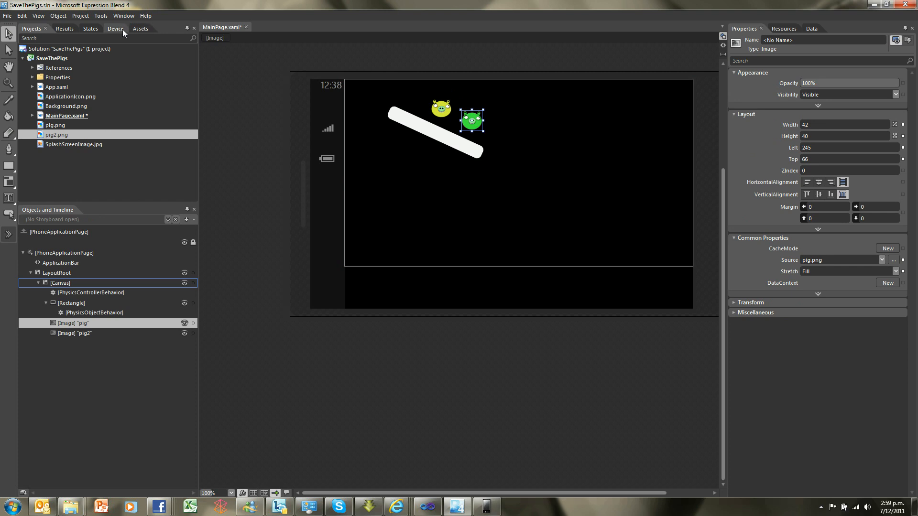
# Attach a PhysicsObjectBehavior to both the pig and pig2 images and test-run the project in the emulator
pyautogui.click(141, 29)
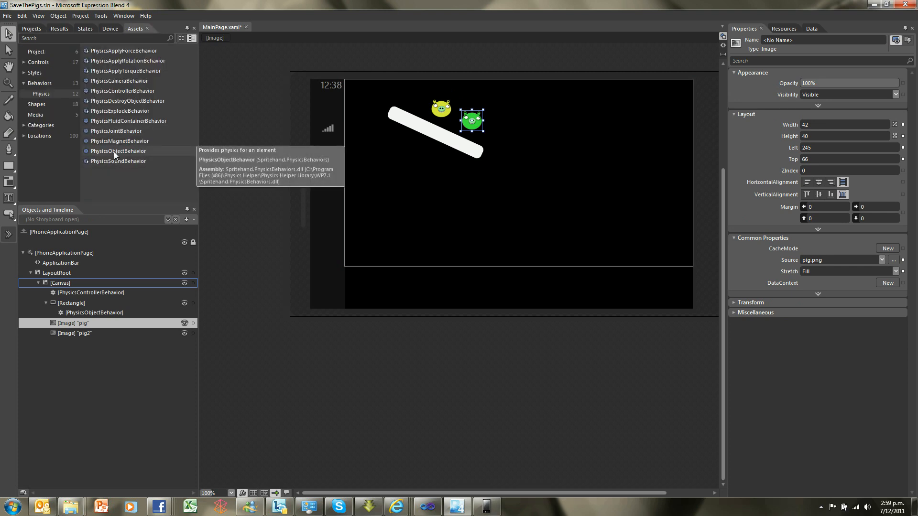
pyautogui.moveTo(114, 151); pyautogui.dragTo(79, 323)
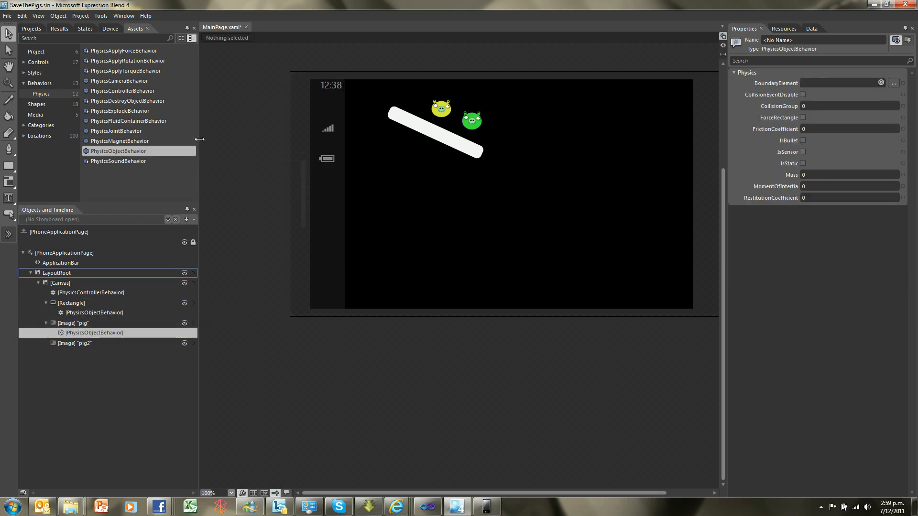
pyautogui.moveTo(130, 150); pyautogui.dragTo(96, 343)
pyautogui.press('F5')
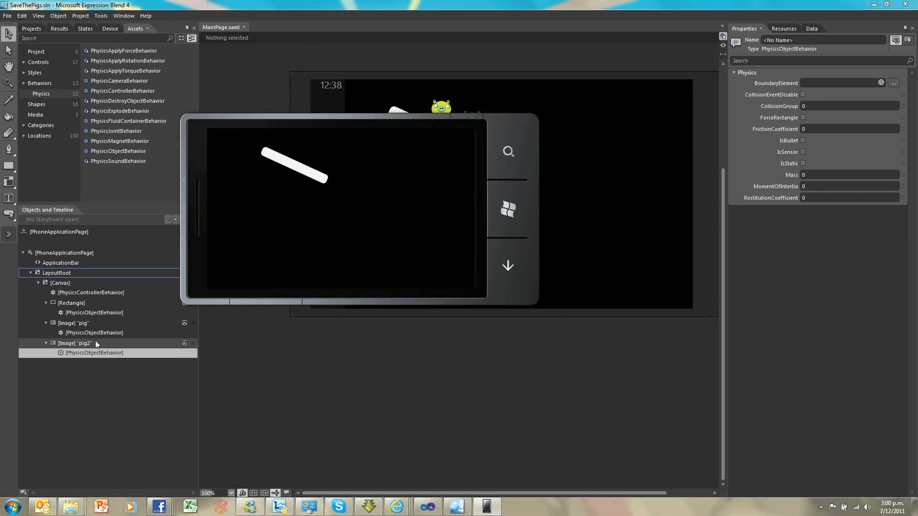
pyautogui.click(570, 184)
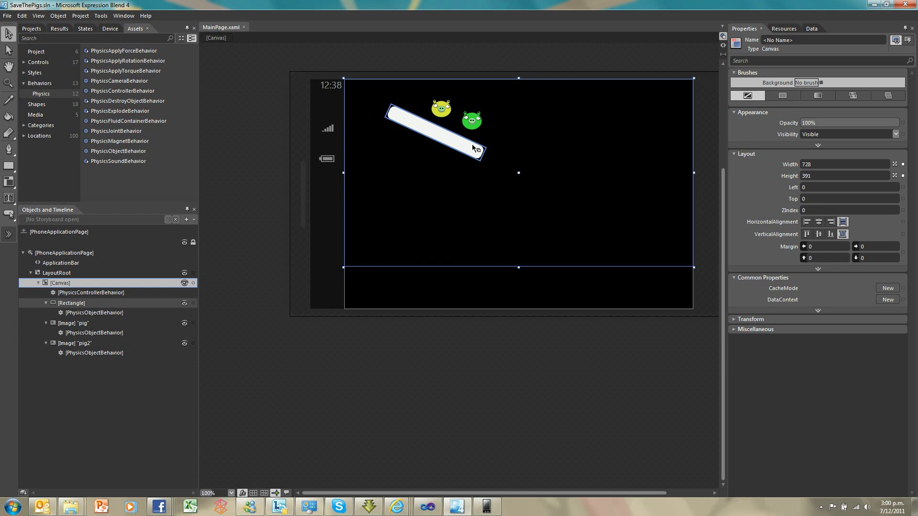
# Copy the tilted static rectangle and paste three duplicates of it into the nested canvas
pyautogui.click(450, 140)
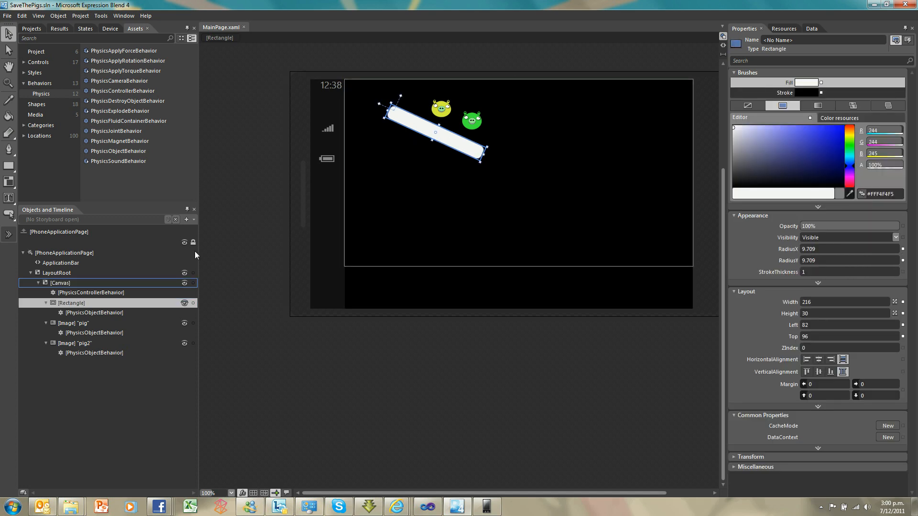
pyautogui.rightClick(106, 303)
pyautogui.click(95, 303)
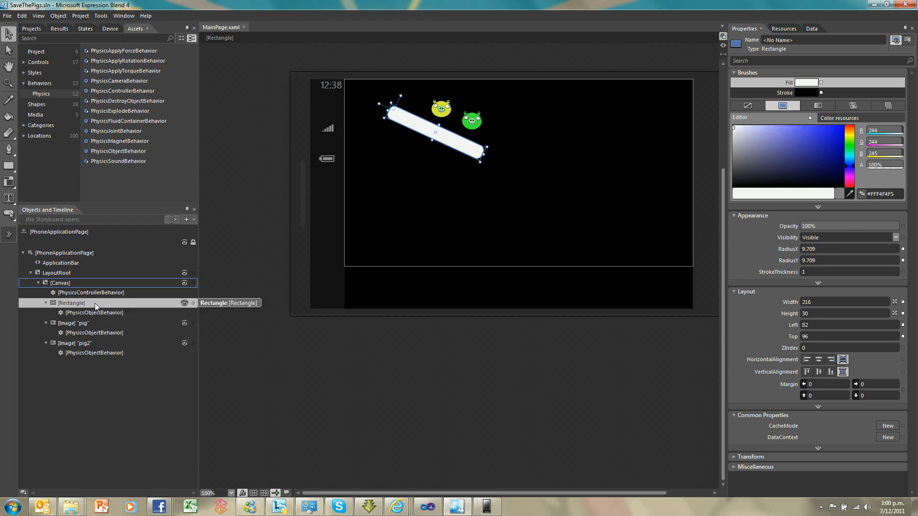
pyautogui.hotkey('ctrl', 'v')
pyautogui.hotkey('ctrl', 'v')
pyautogui.hotkey('ctrl', 'v')
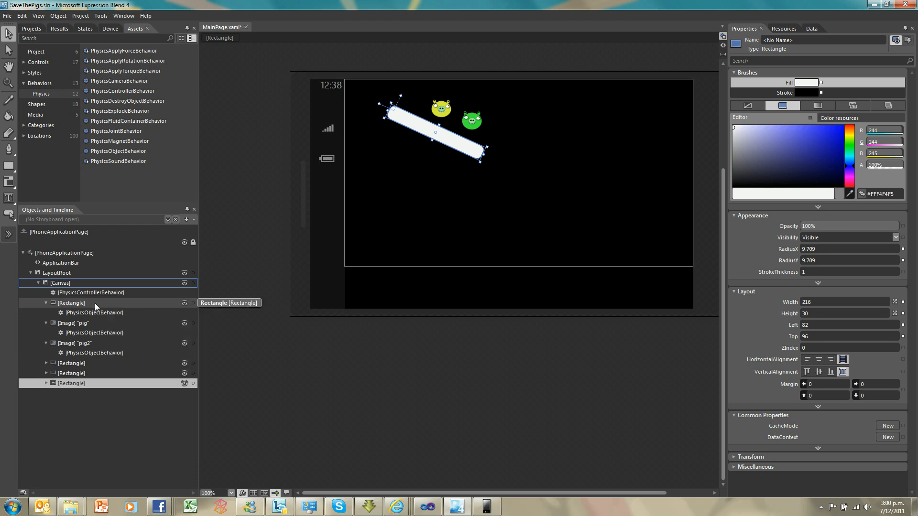
# Move one duplicate to the canvas's upper right, at about Left 416 and Top 99, and rotate it to slope up to the right
pyautogui.moveTo(455, 143); pyautogui.dragTo(587, 150)
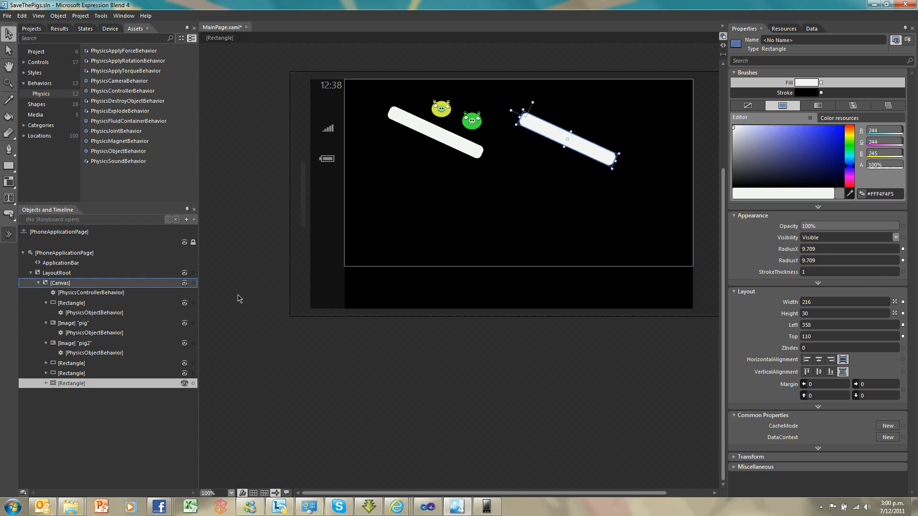
pyautogui.click(46, 383)
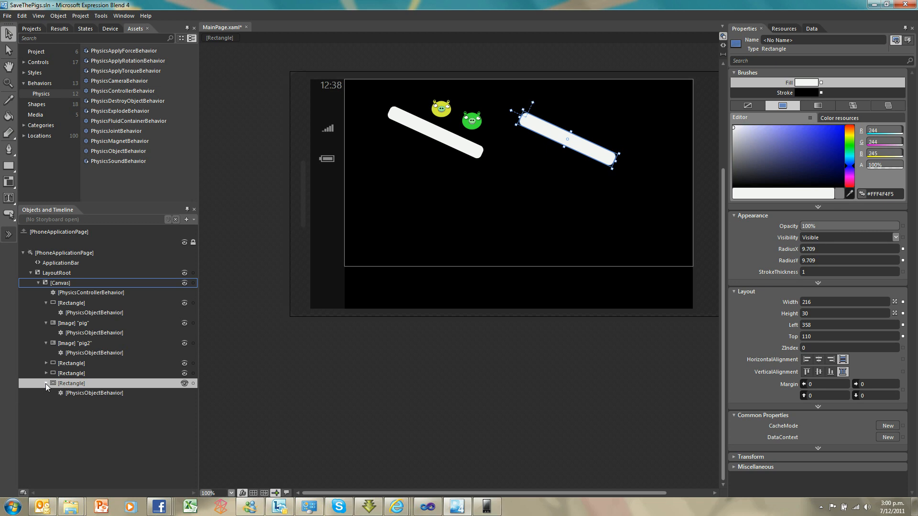
pyautogui.click(45, 383)
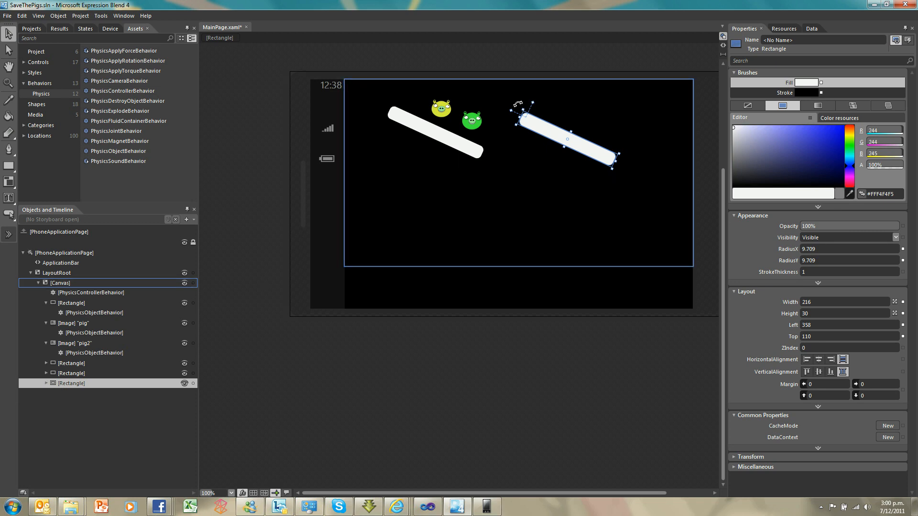
pyautogui.moveTo(524, 103); pyautogui.dragTo(653, 124)
pyautogui.moveTo(581, 132); pyautogui.dragTo(609, 127)
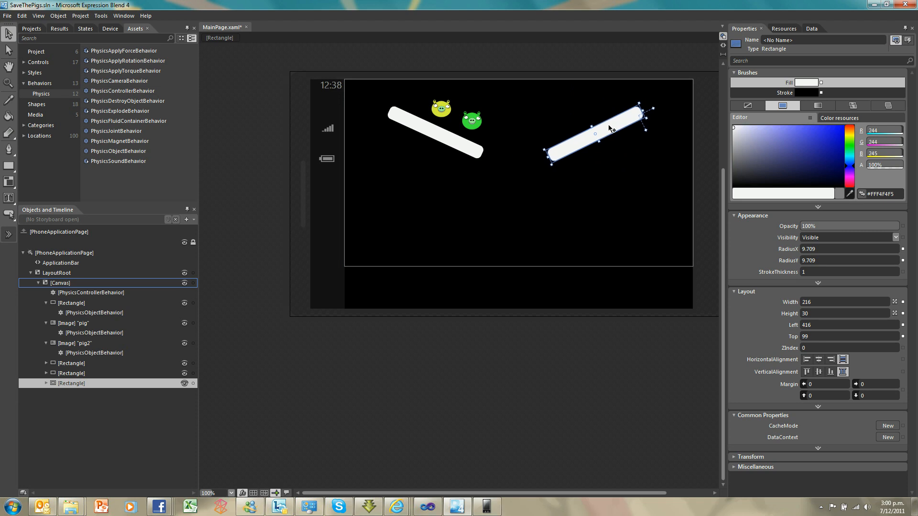
# Place one remaining duplicate below the original at about Left 106, Top 195, and the other at the lower middle, sloping up to the right
pyautogui.moveTo(429, 143); pyautogui.dragTo(419, 189)
pyautogui.moveTo(437, 130); pyautogui.dragTo(572, 214)
pyautogui.moveTo(463, 202); pyautogui.dragTo(488, 198)
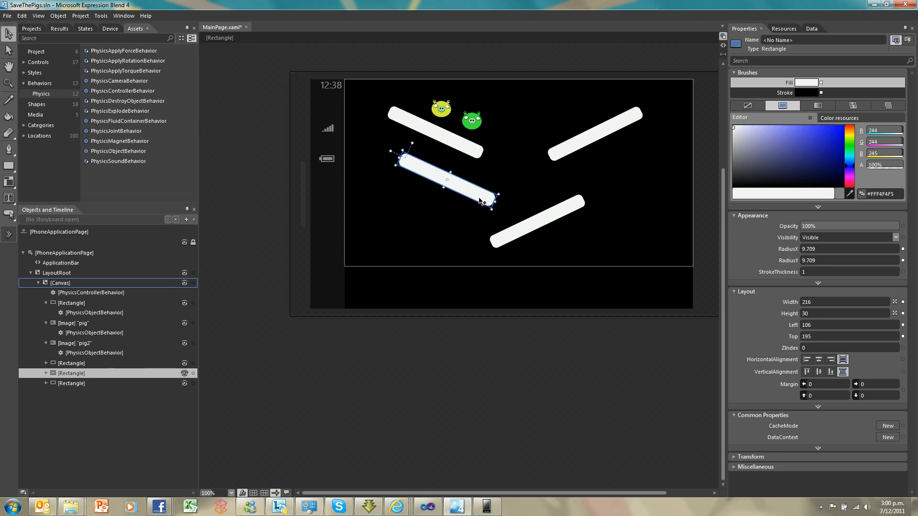
# Shift the upper-right ramp to about Left 395, Top 105, and paste two duplicates each of the pig and pig2 images
pyautogui.moveTo(574, 139); pyautogui.dragTo(571, 143)
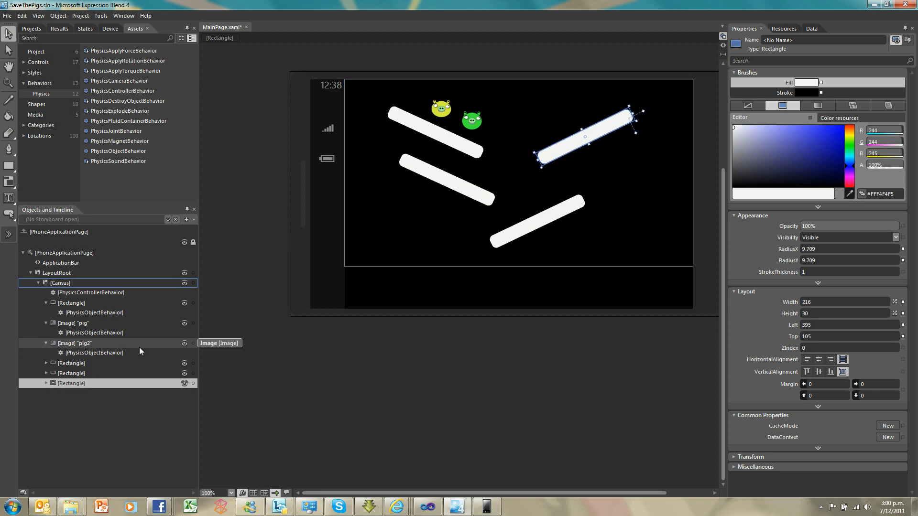
pyautogui.click(76, 324)
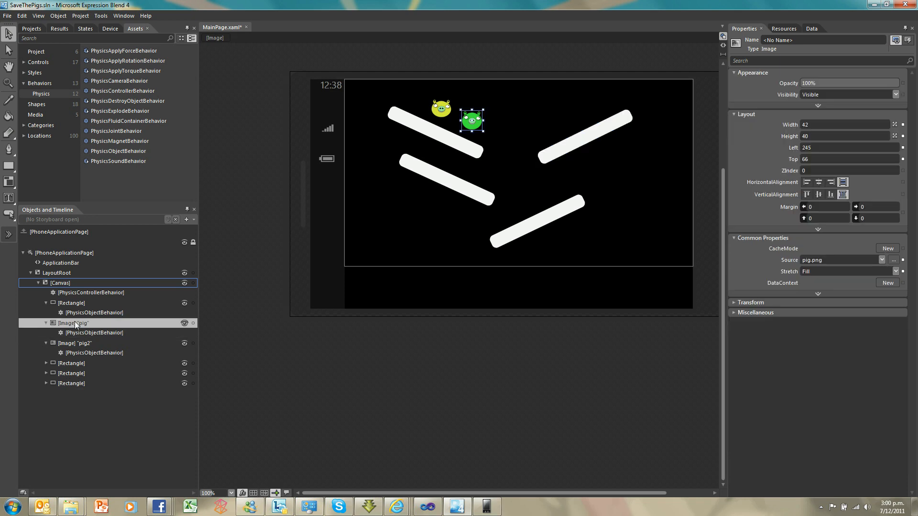
pyautogui.hotkey('ctrl', 'v')
pyautogui.hotkey('ctrl', 'v')
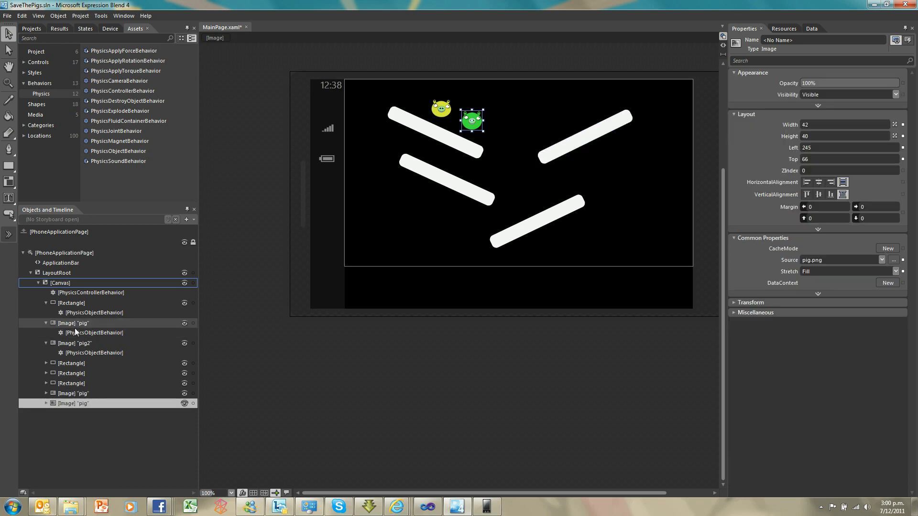
pyautogui.click(75, 344)
pyautogui.hotkey('ctrl', 'v')
pyautogui.hotkey('ctrl', 'v')
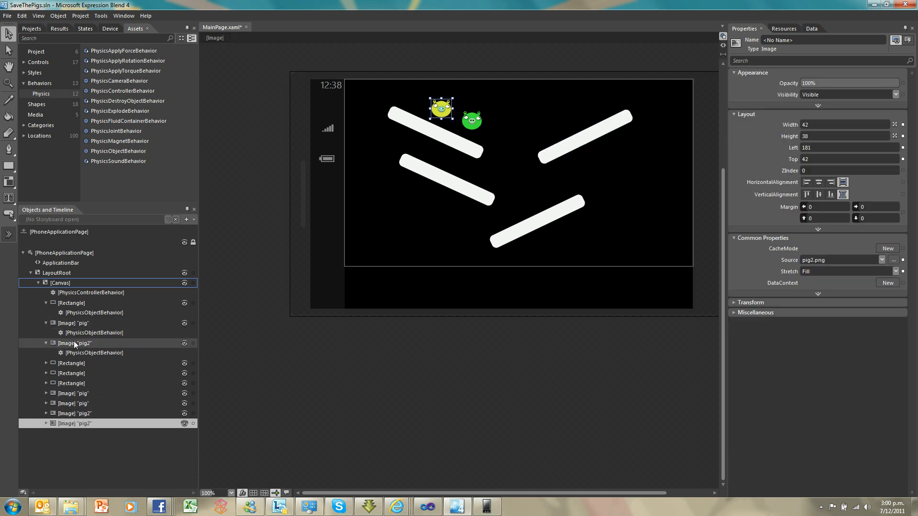
# Spread the pasted pigs apart, placing green ones at about Left 370, Top 40 and Left 349, Top 84, and test-run the project
pyautogui.moveTo(470, 125); pyautogui.dragTo(529, 113)
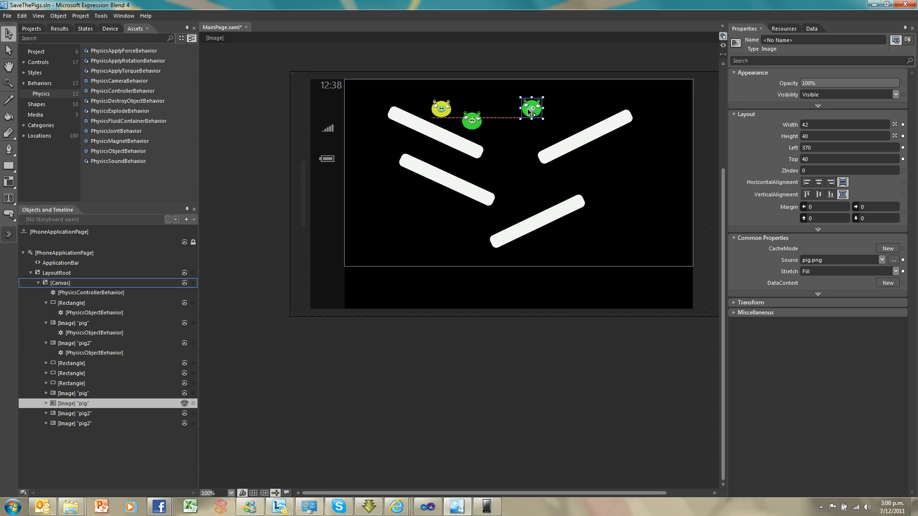
pyautogui.moveTo(473, 125); pyautogui.dragTo(525, 134)
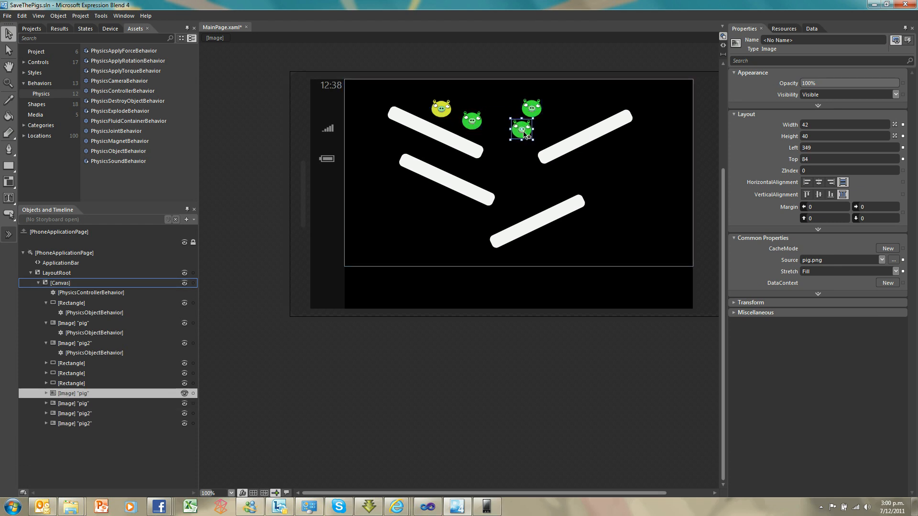
pyautogui.moveTo(441, 109); pyautogui.dragTo(413, 102)
pyautogui.press('F5')
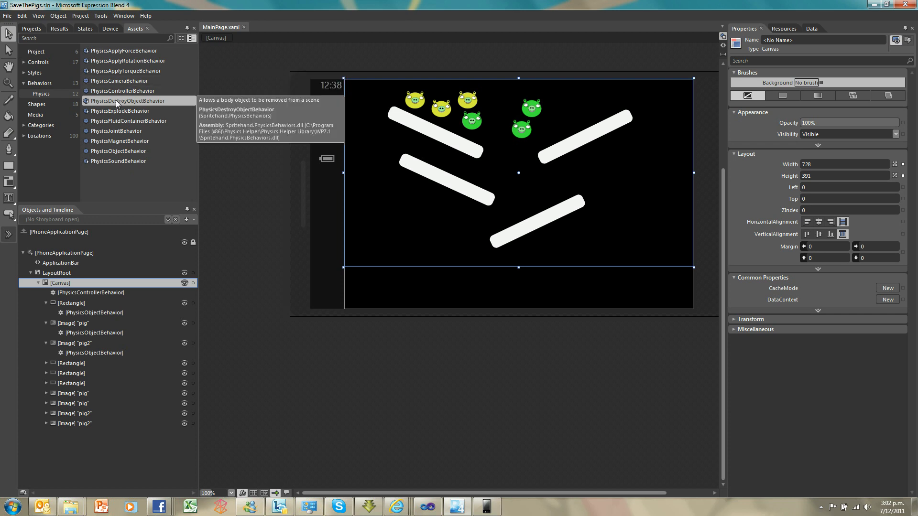
# Attach a PhysicsDestroyObjectBehavior to the last pig2 image and change its trigger type to PhysicsCollisionTrigger
pyautogui.moveTo(116, 99); pyautogui.dragTo(100, 426)
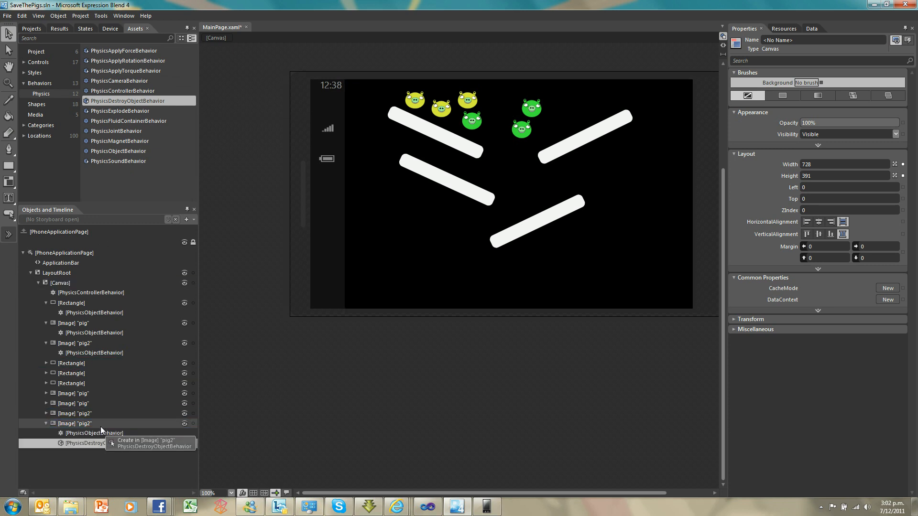
pyautogui.click(88, 425)
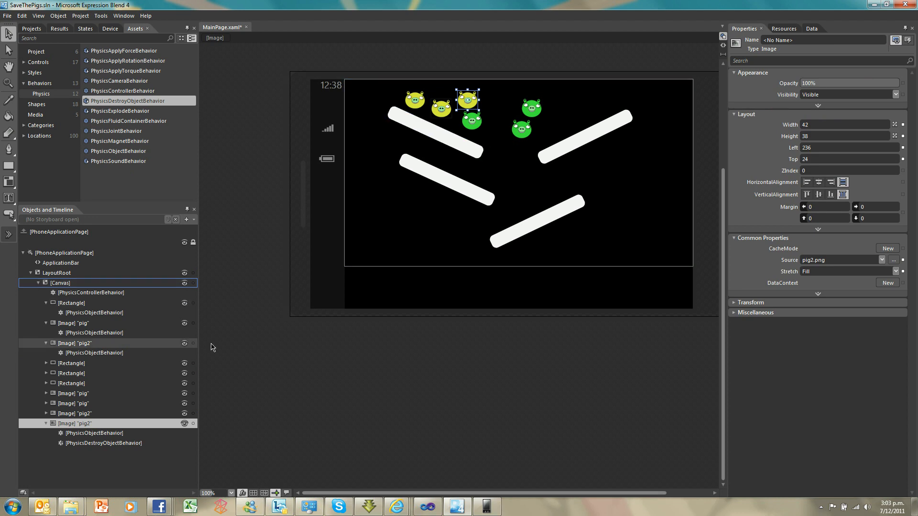
pyautogui.click(108, 443)
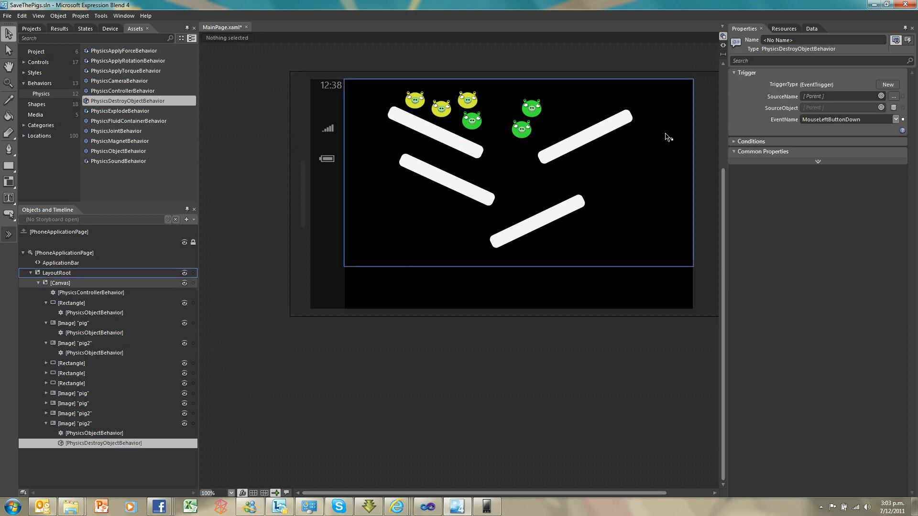
pyautogui.click(889, 84)
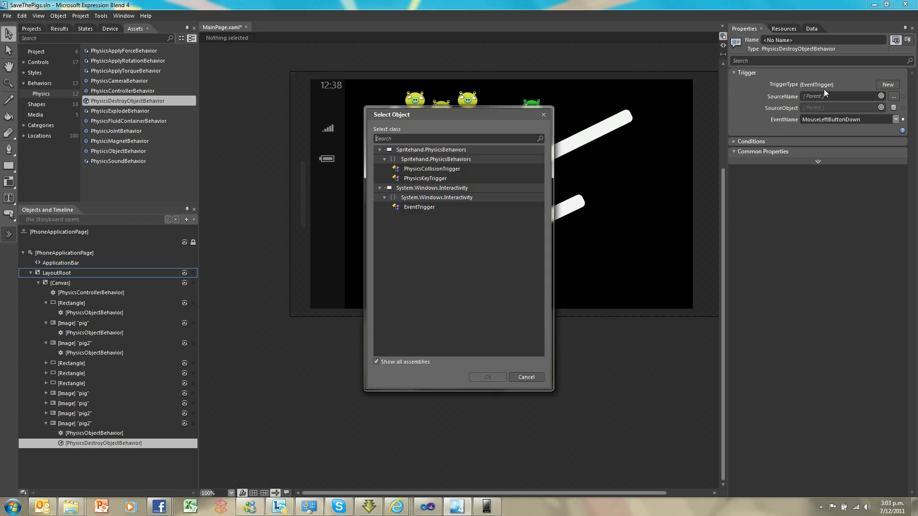
pyautogui.click(470, 172)
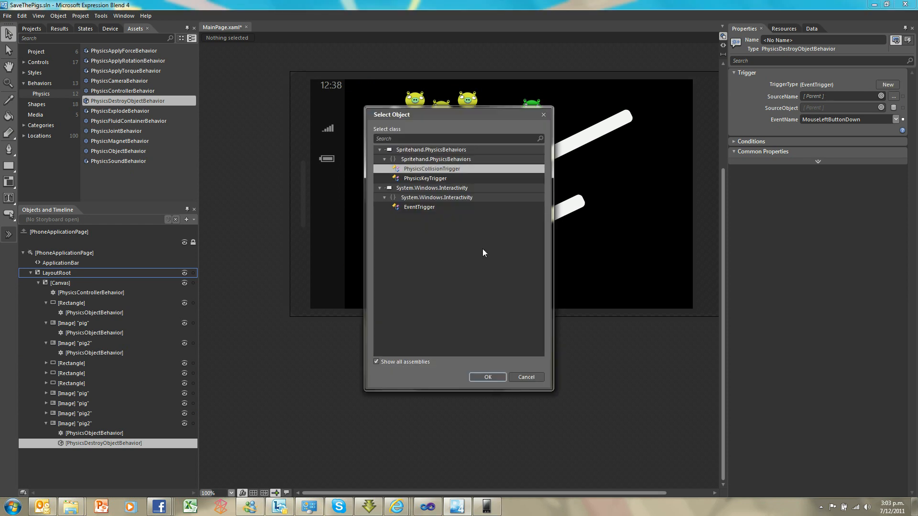
pyautogui.click(488, 377)
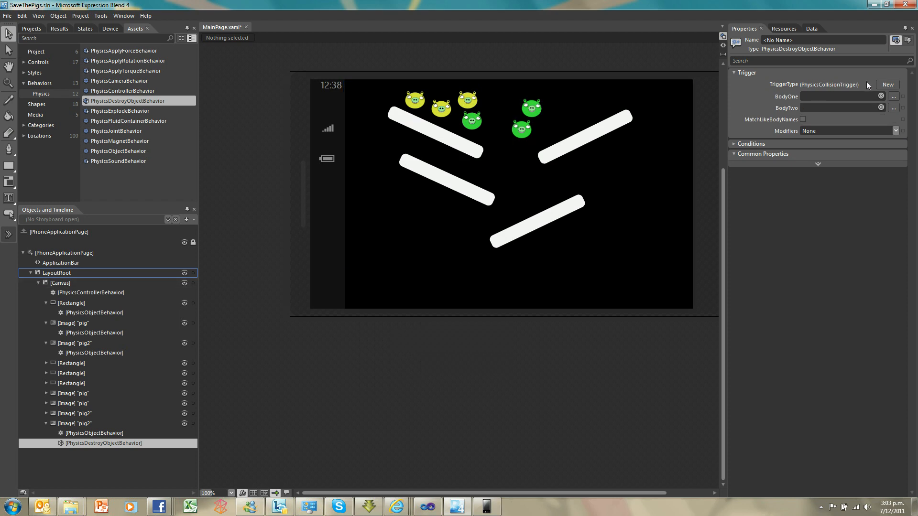
# Set the collision trigger's BodyOne to the yellow pig holding the behavior and BodyTwo to the green pig just below it
pyautogui.click(881, 95)
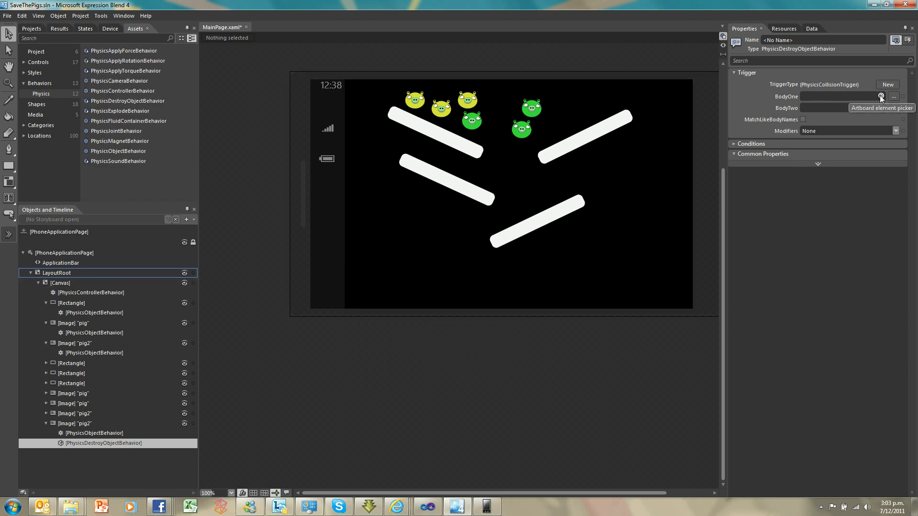
pyautogui.click(467, 100)
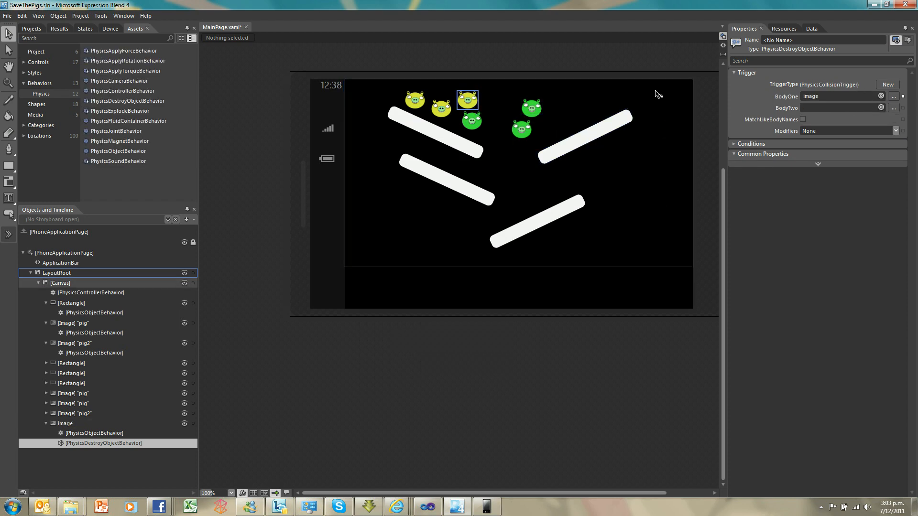
pyautogui.click(881, 107)
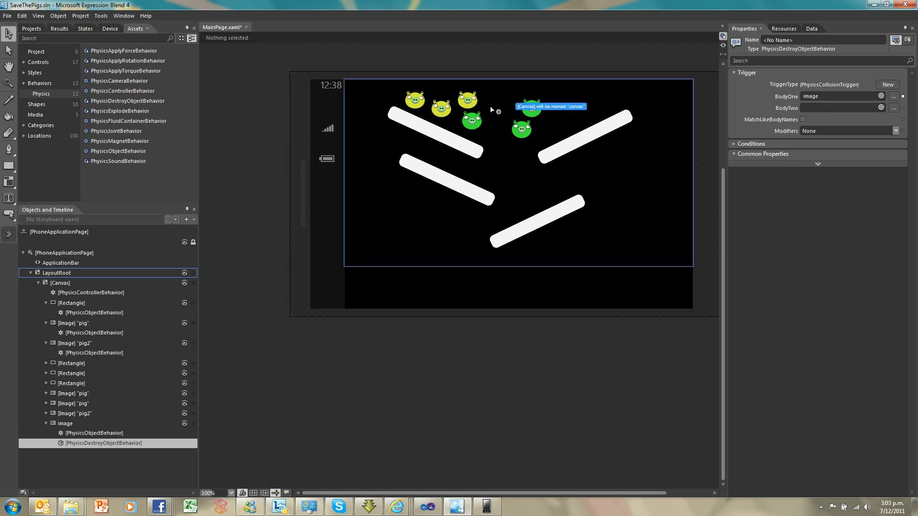
pyautogui.click(471, 121)
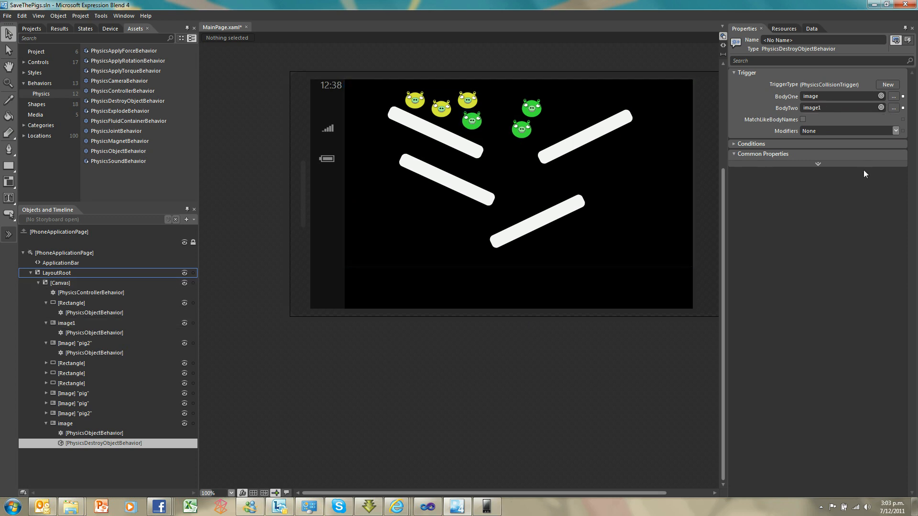
# Review the destroy behavior's collision settings and test-run the game in the emulator
pyautogui.click(79, 427)
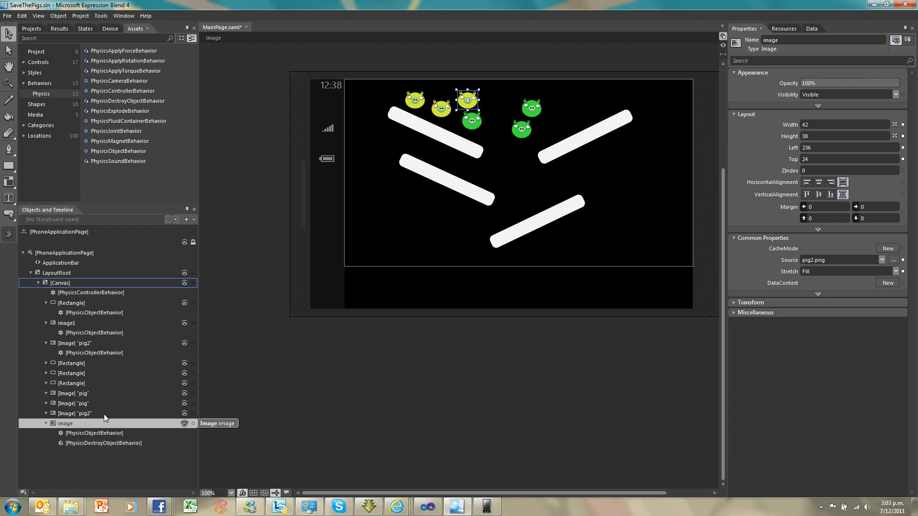
pyautogui.click(96, 443)
pyautogui.press('F5')
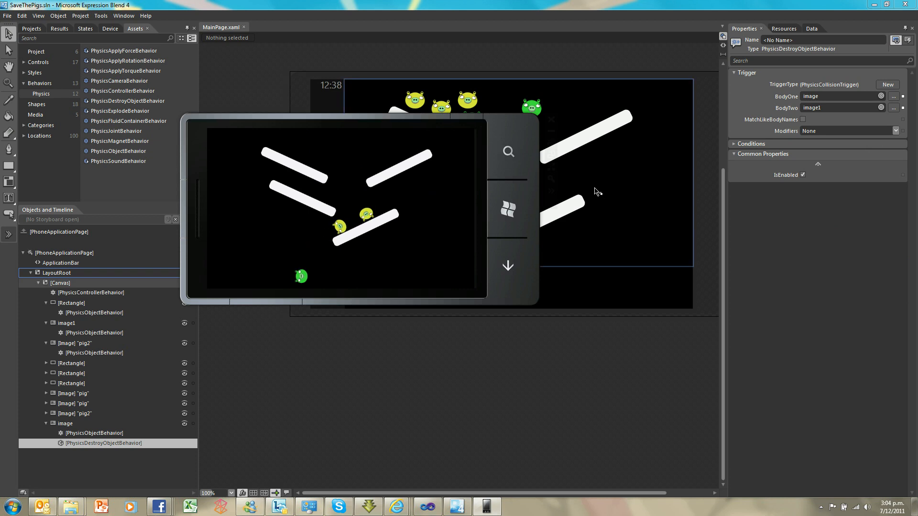
pyautogui.click(567, 278)
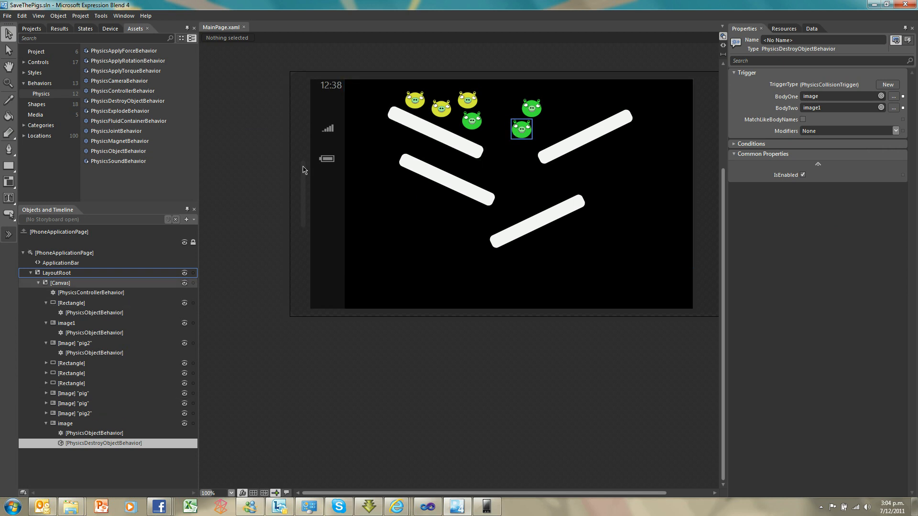
# Draw a square-cornered vertical bar about 12 wide and 194 high below the upper-right ramp, and give it a static PhysicsObjectBehavior
pyautogui.click(9, 166)
pyautogui.moveTo(608, 158); pyautogui.dragTo(617, 245)
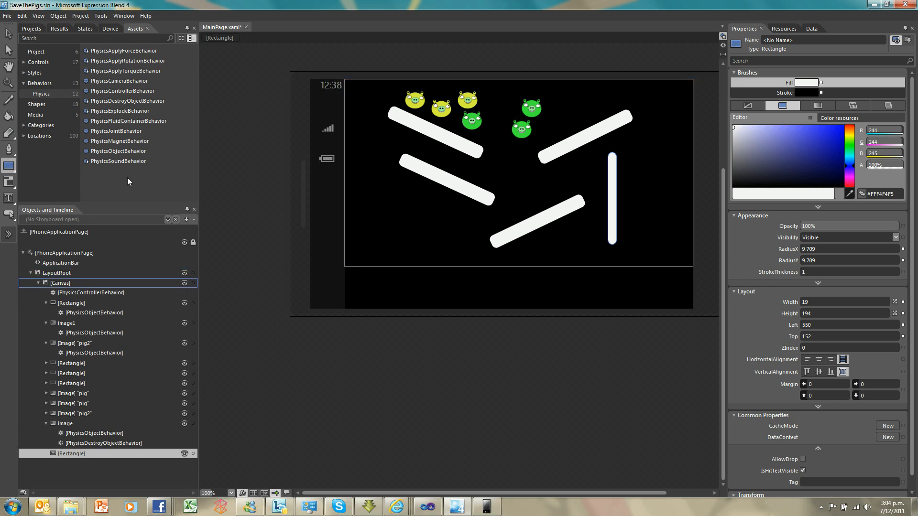
pyautogui.click(9, 34)
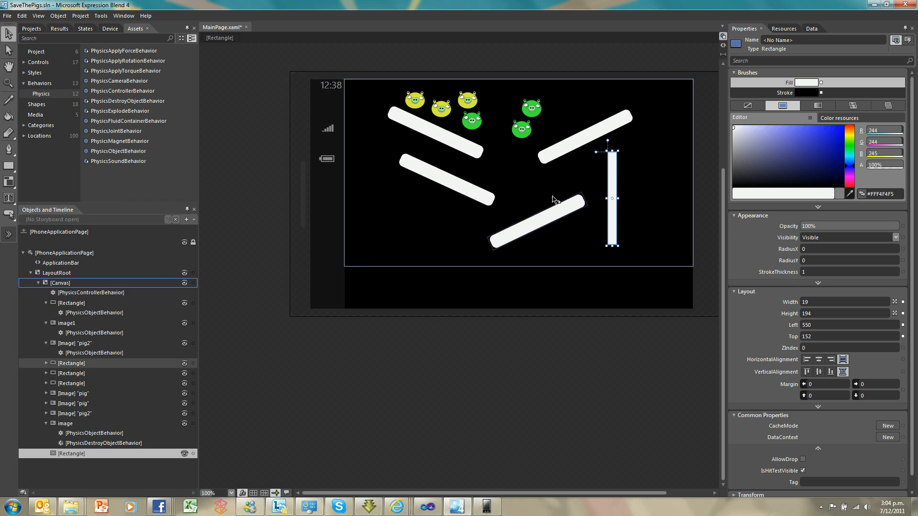
pyautogui.moveTo(617, 198); pyautogui.dragTo(613, 198)
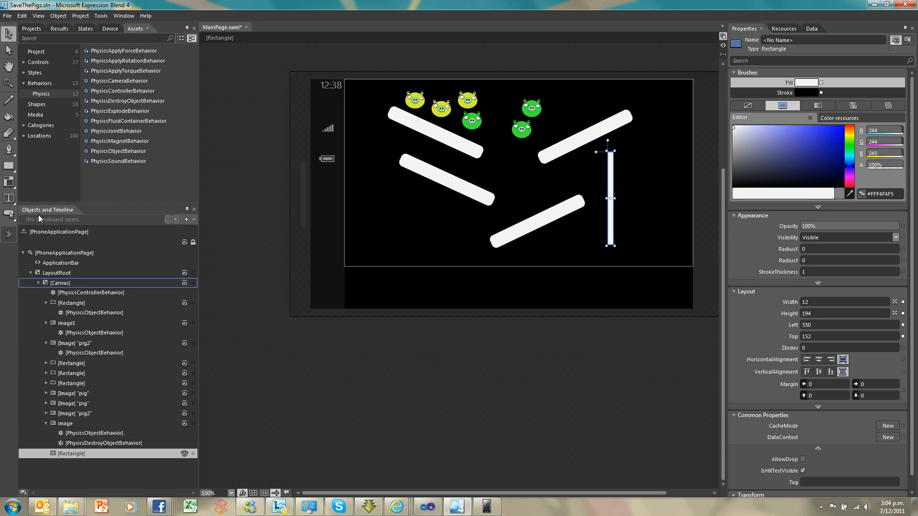
pyautogui.moveTo(115, 151); pyautogui.dragTo(91, 454)
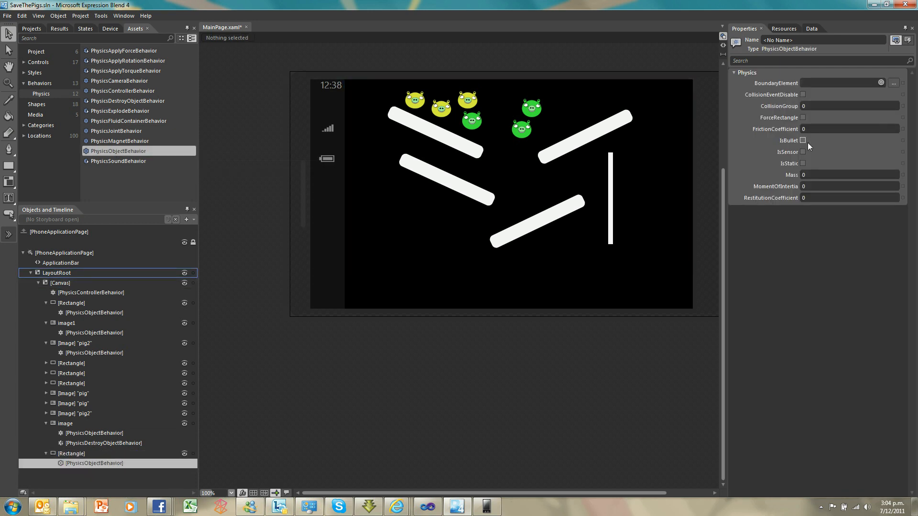
pyautogui.click(803, 163)
# Paste two duplicates of the vertical bar, placing one as a parallel wall and the other horizontally beneath both as a floor
pyautogui.click(613, 185)
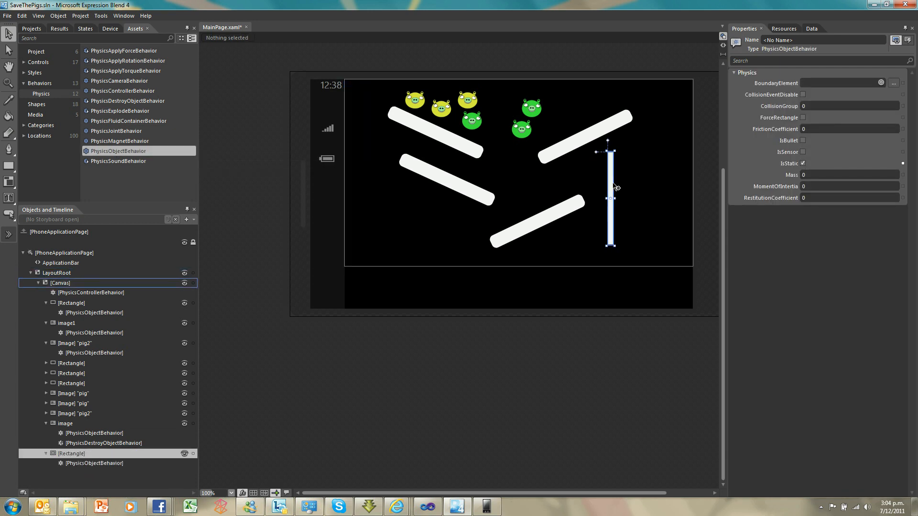
pyautogui.hotkey('ctrl', 'v')
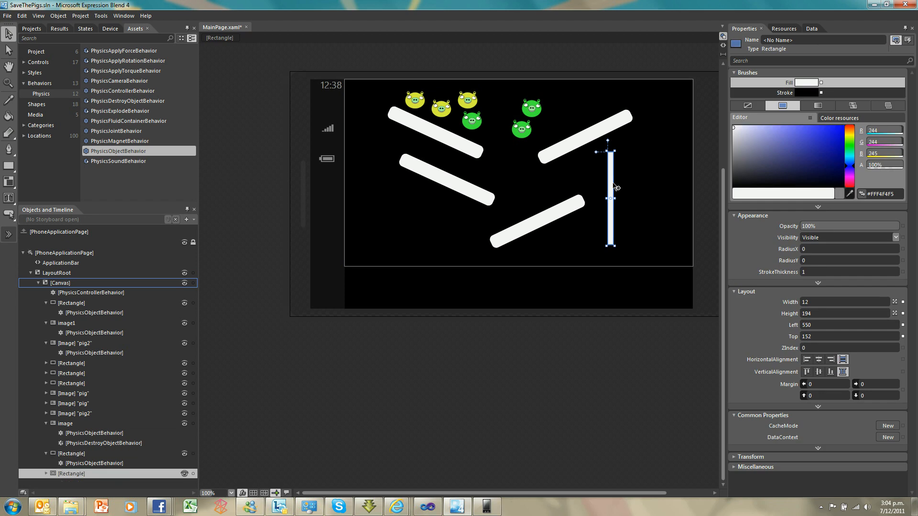
pyautogui.hotkey('ctrl', 'v')
pyautogui.moveTo(611, 169); pyautogui.dragTo(662, 251)
pyautogui.click(660, 218)
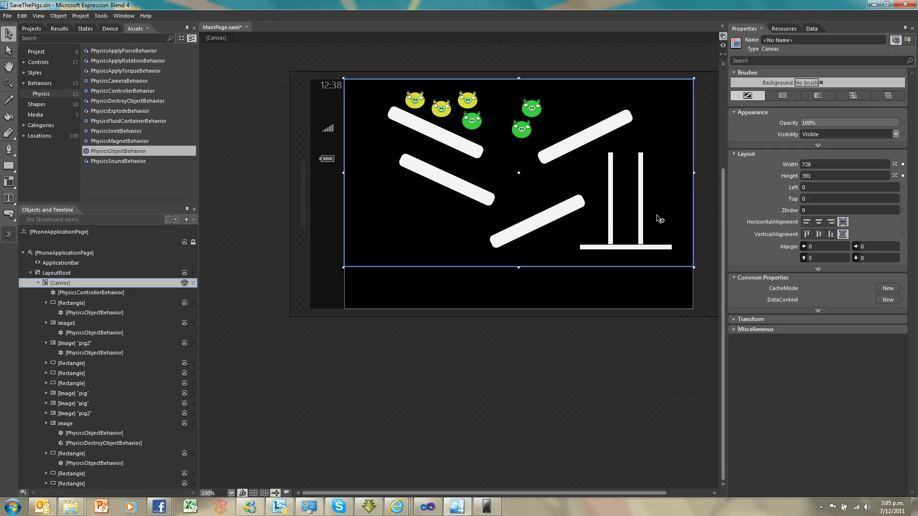
# Test-run the game in the emulator and try guiding a pig into the walled container
pyautogui.press('F5')
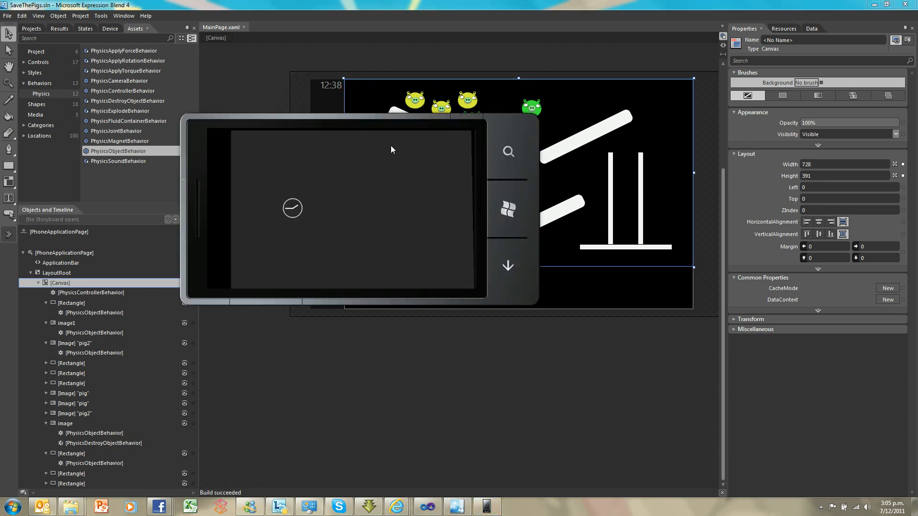
pyautogui.moveTo(360, 155); pyautogui.dragTo(423, 165)
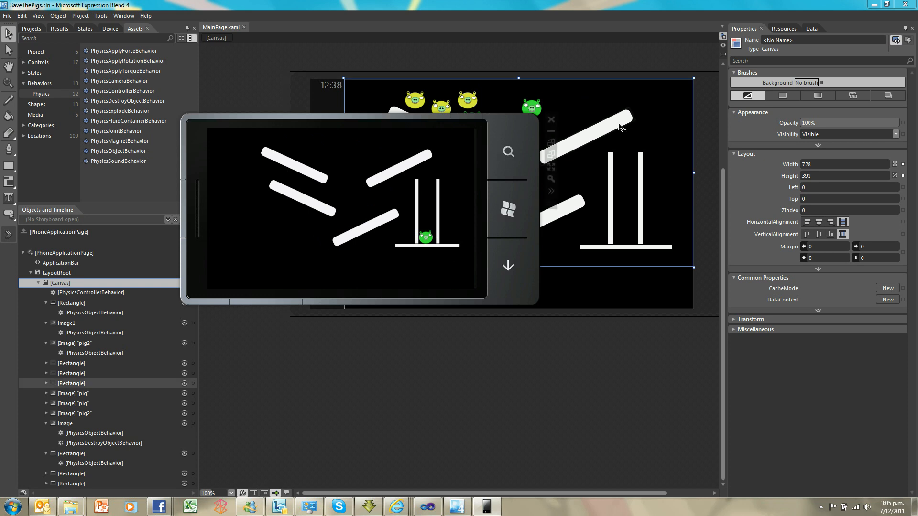
pyautogui.click(655, 131)
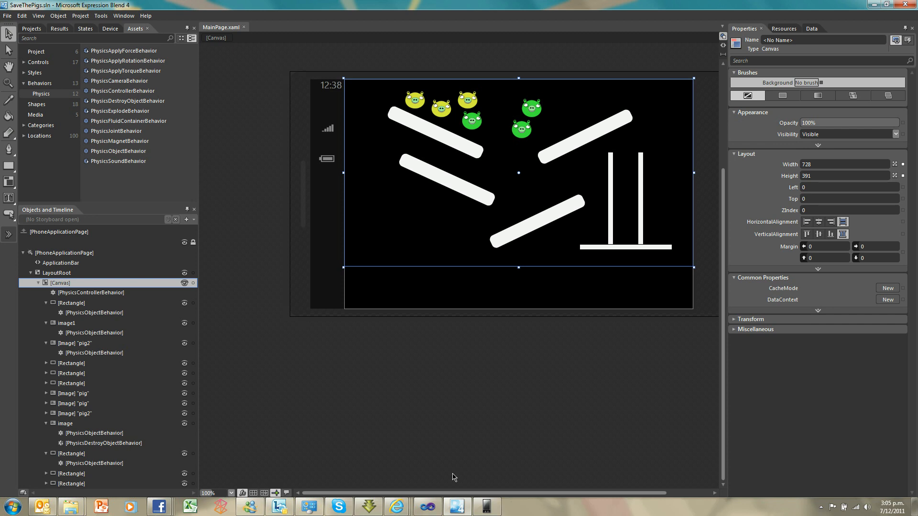
# Bring back the emulator and relaunch SaveThePigs from the phone's application list
pyautogui.click(491, 506)
pyautogui.click(507, 208)
pyautogui.click(246, 144)
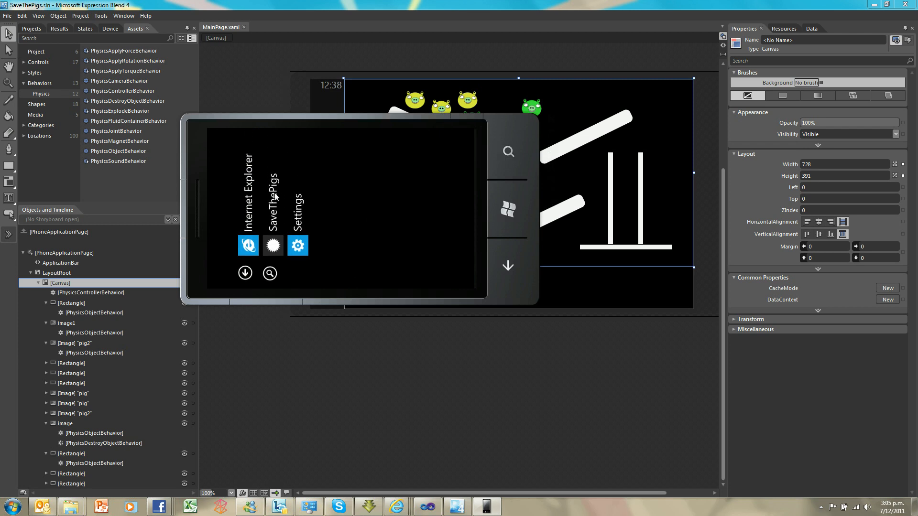
pyautogui.click(275, 196)
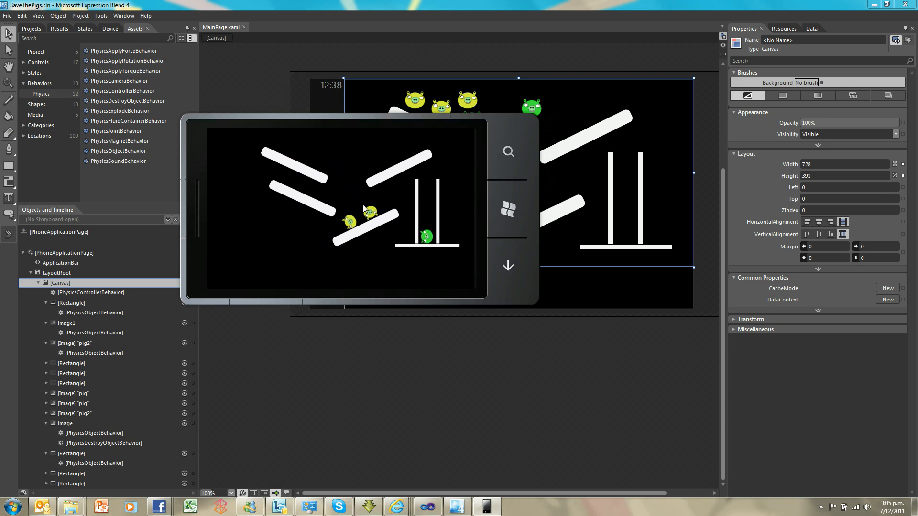
# Move pigs around in the running game, exit to the phone's start screen, and return to the design view with the canvas selected
pyautogui.moveTo(406, 178); pyautogui.dragTo(451, 139)
pyautogui.moveTo(427, 174); pyautogui.dragTo(425, 190)
pyautogui.moveTo(506, 214)
pyautogui.click(505, 211)
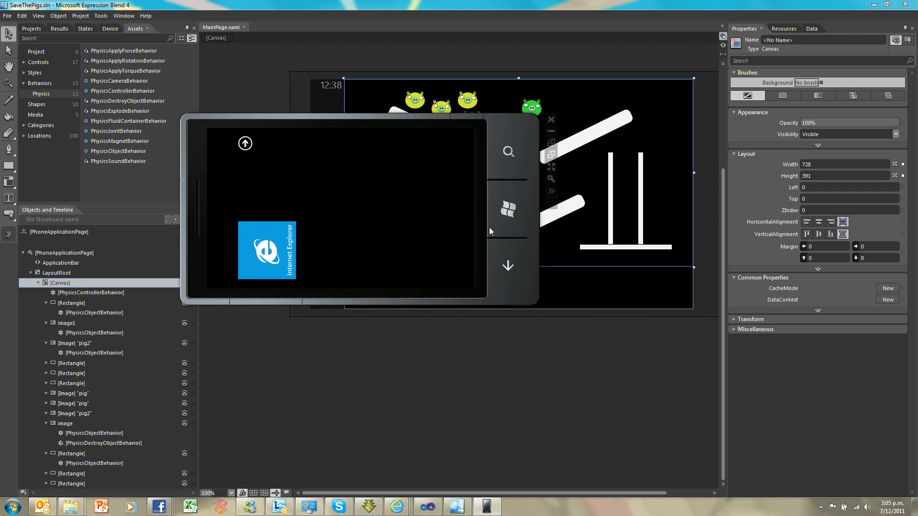
pyautogui.click(596, 272)
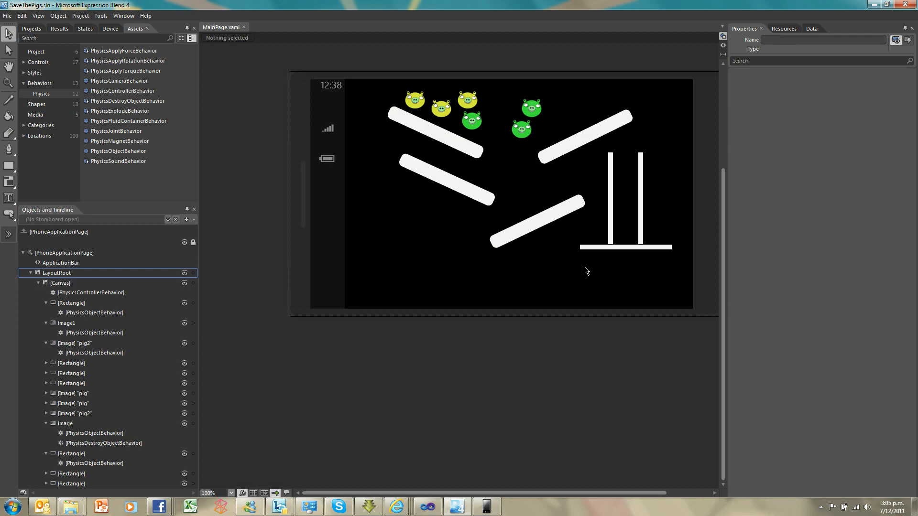
pyautogui.click(449, 221)
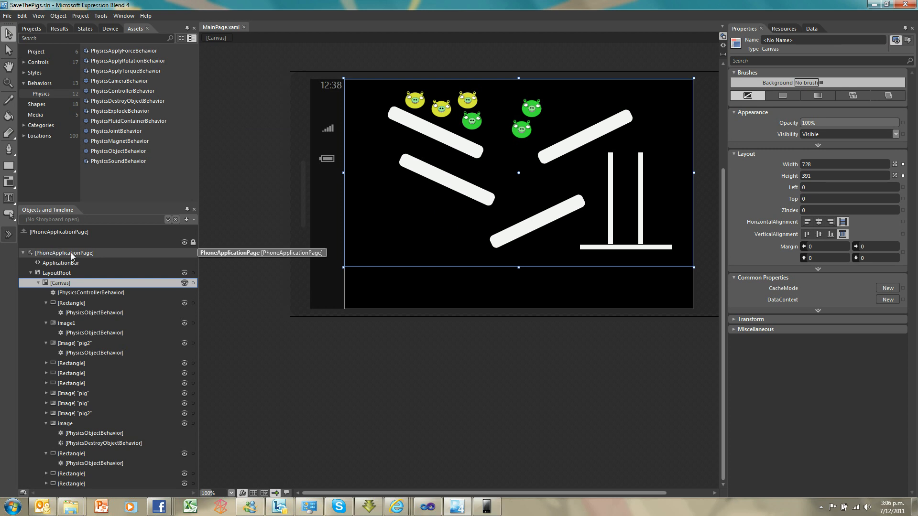
# Add a new Windows Phone Page named StartPage.xaml to the SaveThePigs project
pyautogui.click(37, 30)
pyautogui.click(44, 59)
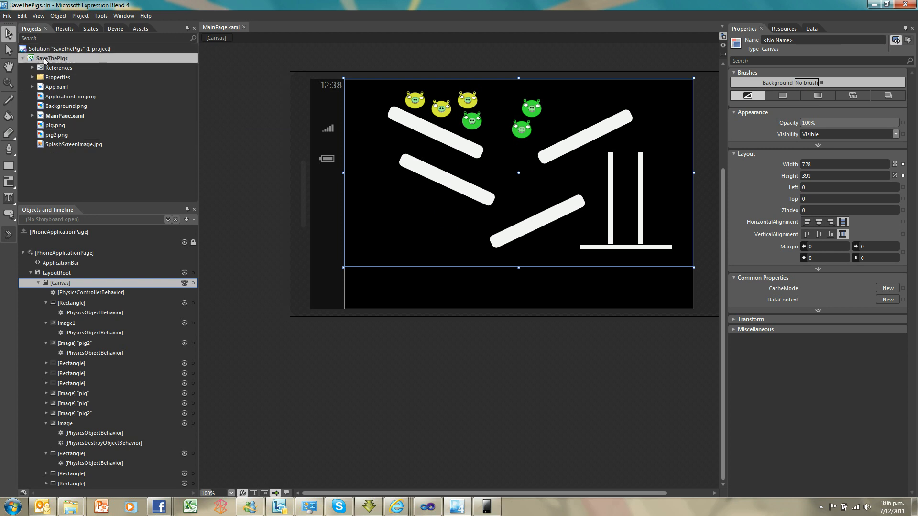
pyautogui.rightClick(43, 59)
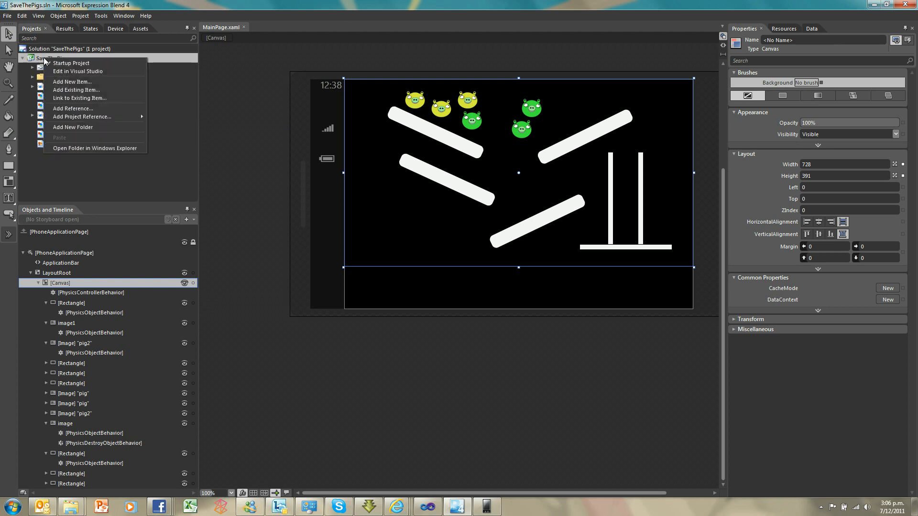
pyautogui.click(69, 82)
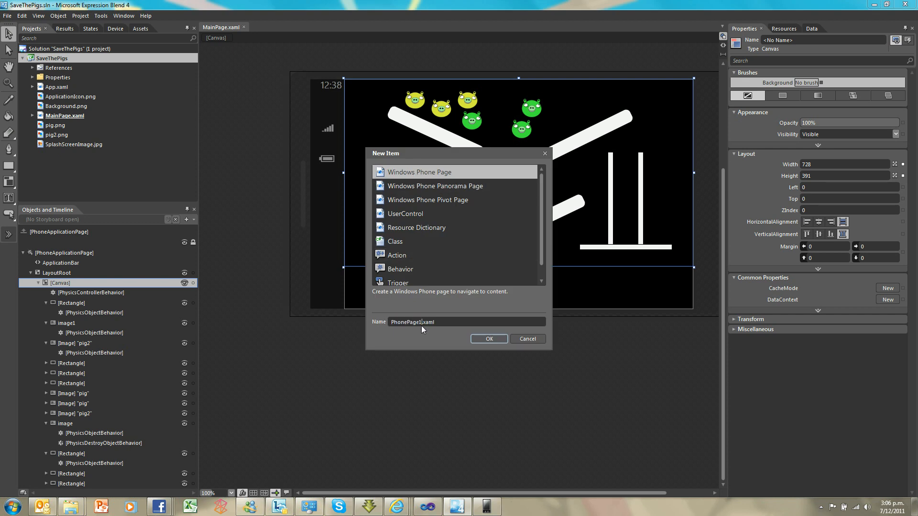
pyautogui.hotkey('shift', 'Home')
pyautogui.write('StartPage')
pyautogui.click(492, 338)
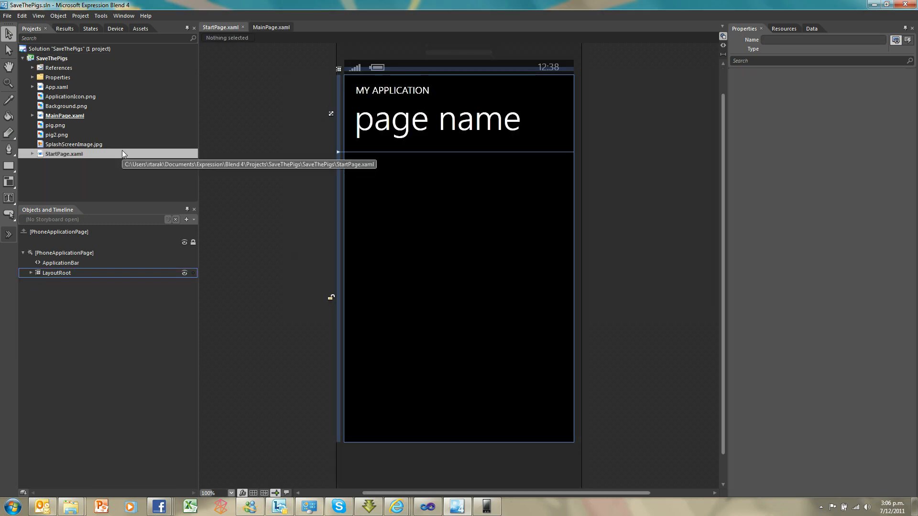
# Delete the default contents of StartPage's LayoutRoot and change its layout type to Canvas
pyautogui.click(30, 273)
pyautogui.click(47, 286)
pyautogui.press('Delete')
pyautogui.click(53, 283)
pyautogui.press('Delete')
pyautogui.click(56, 270)
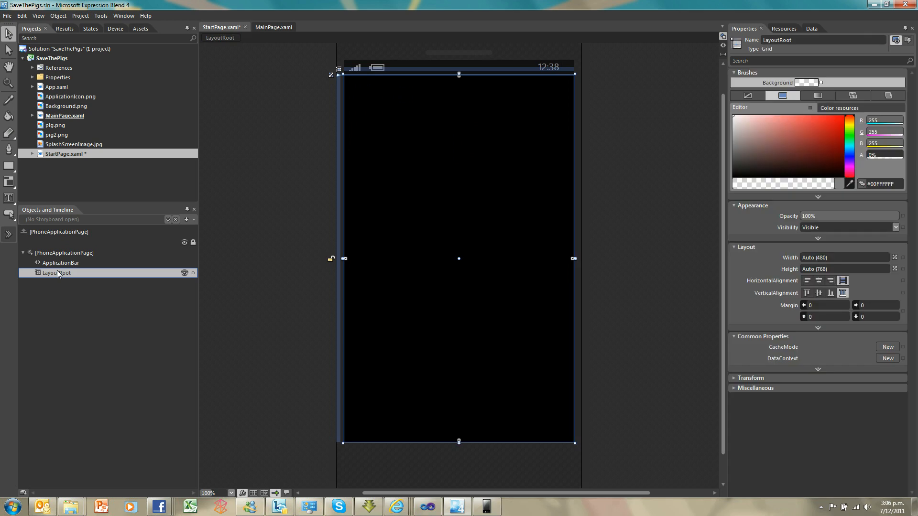
pyautogui.rightClick(56, 271)
pyautogui.moveTo(100, 364)
pyautogui.click(179, 378)
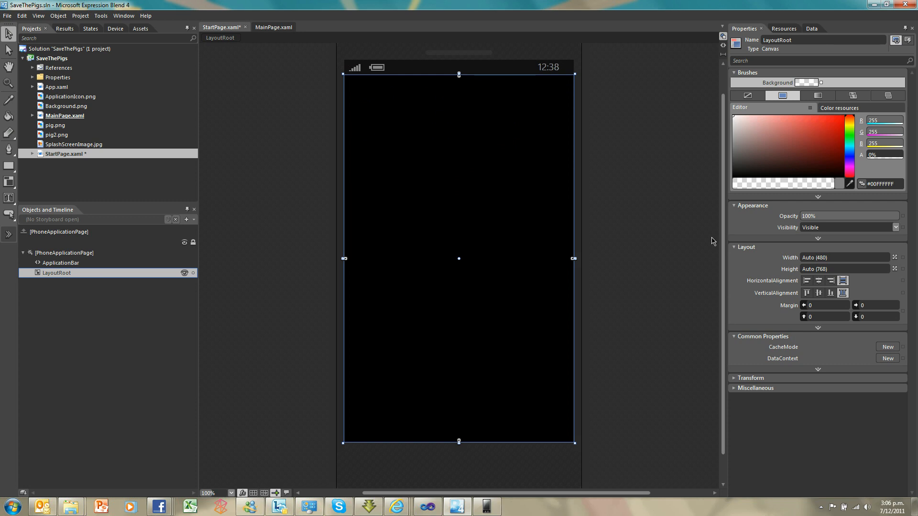
# Set StartPage's SupportedOrientations to Landscape and switch the design preview to landscape orientation
pyautogui.click(67, 252)
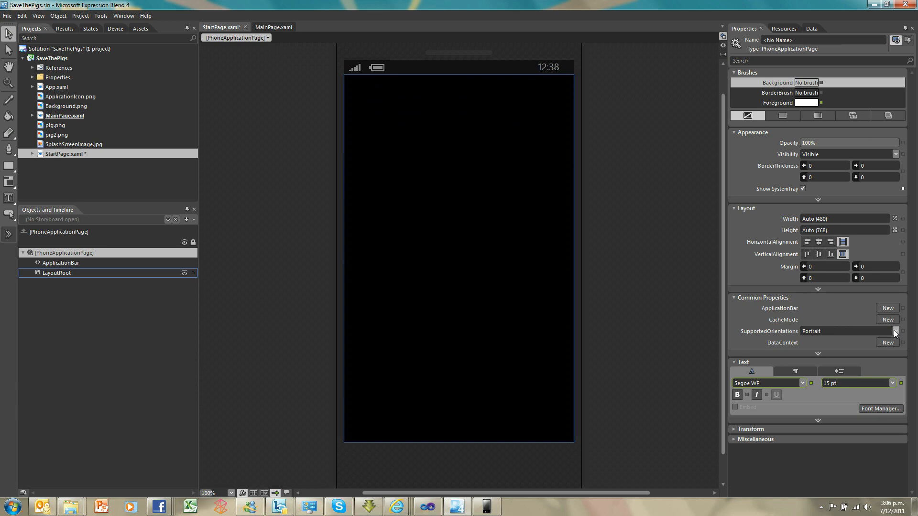
pyautogui.click(895, 331)
pyautogui.click(839, 351)
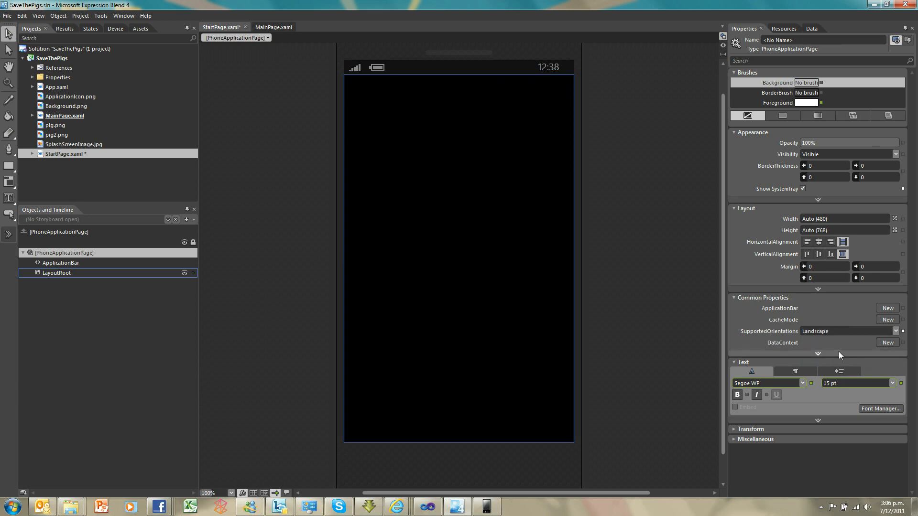
pyautogui.click(115, 28)
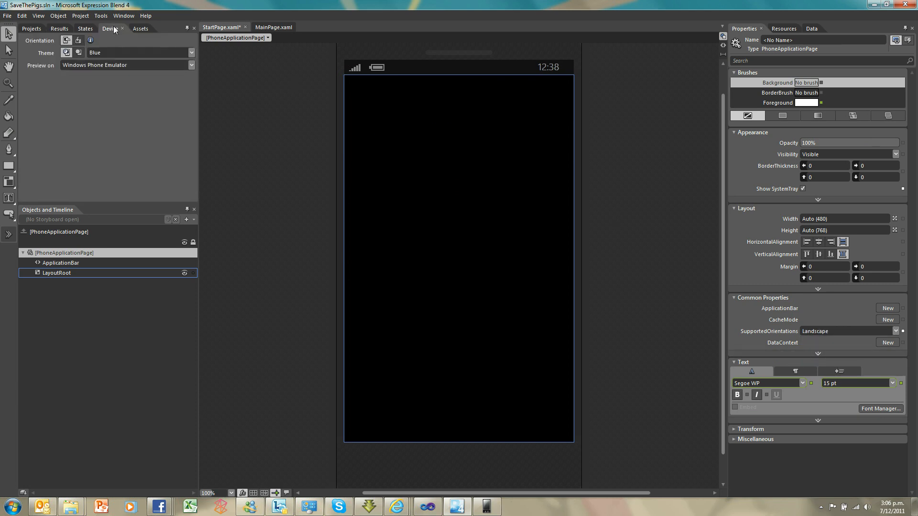
pyautogui.click(78, 41)
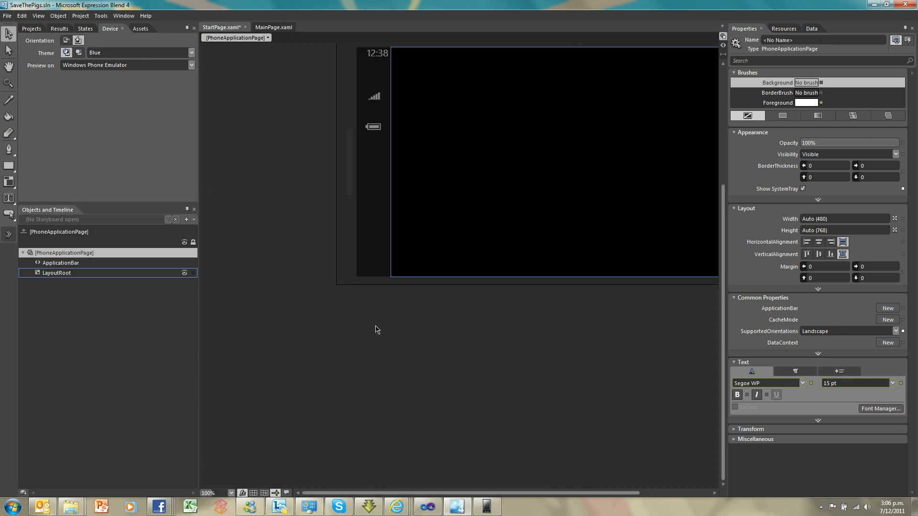
pyautogui.moveTo(722, 348); pyautogui.dragTo(723, 303)
pyautogui.moveTo(533, 492); pyautogui.dragTo(584, 493)
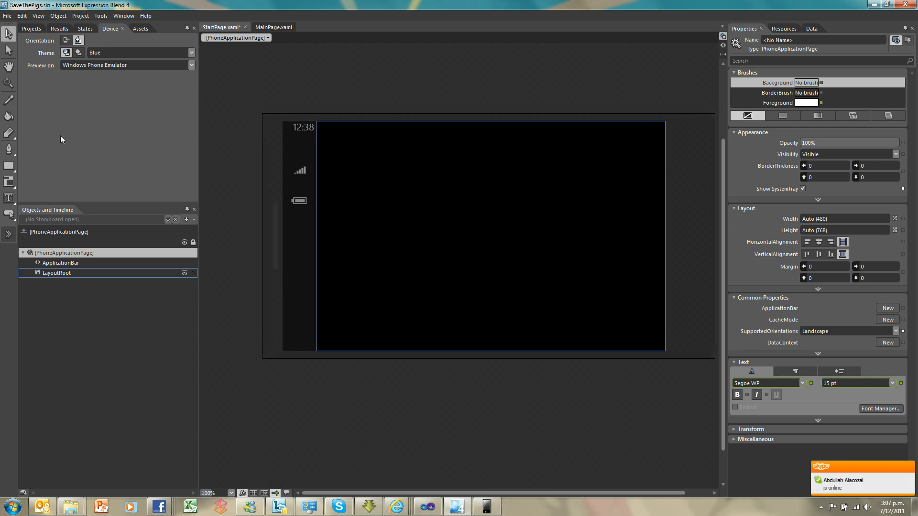
# Add the existing image HomeScreen400x6002 from the Expression Design folder to the SaveThePigs project
pyautogui.click(29, 28)
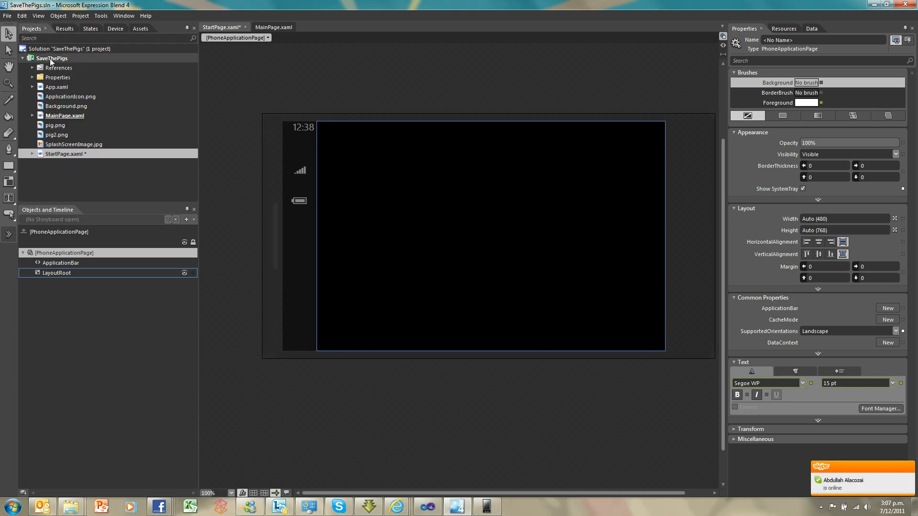
pyautogui.rightClick(50, 59)
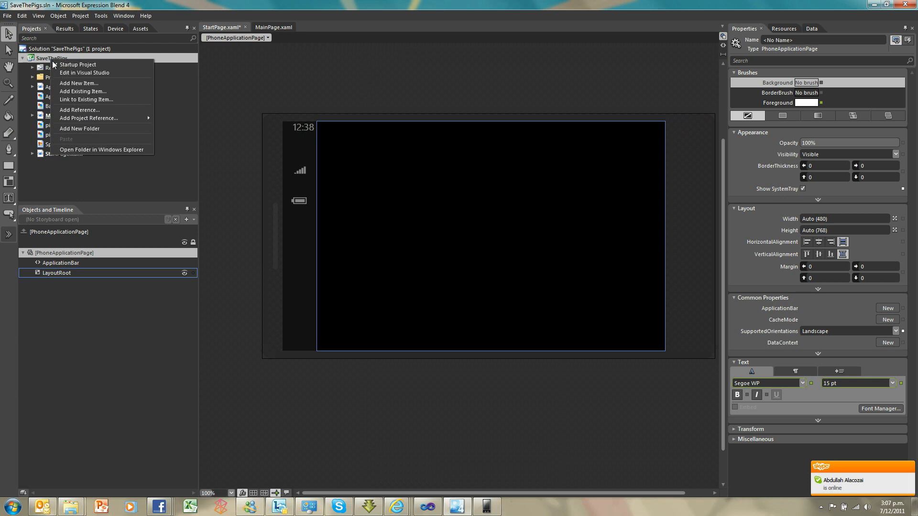
pyautogui.click(66, 91)
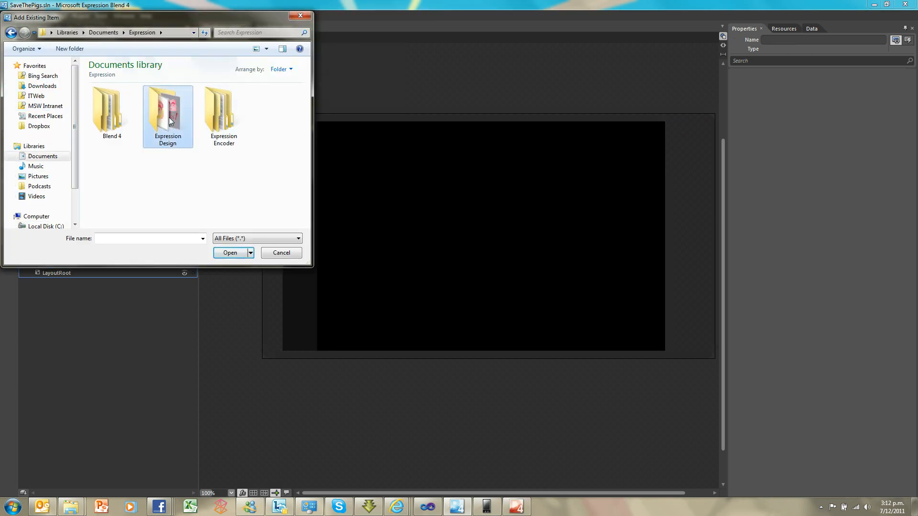
pyautogui.doubleClick(167, 115)
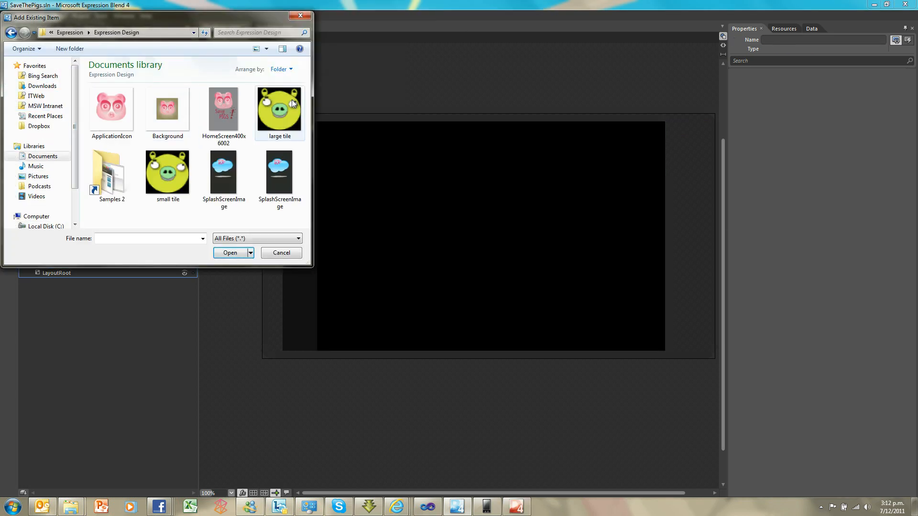
pyautogui.click(234, 117)
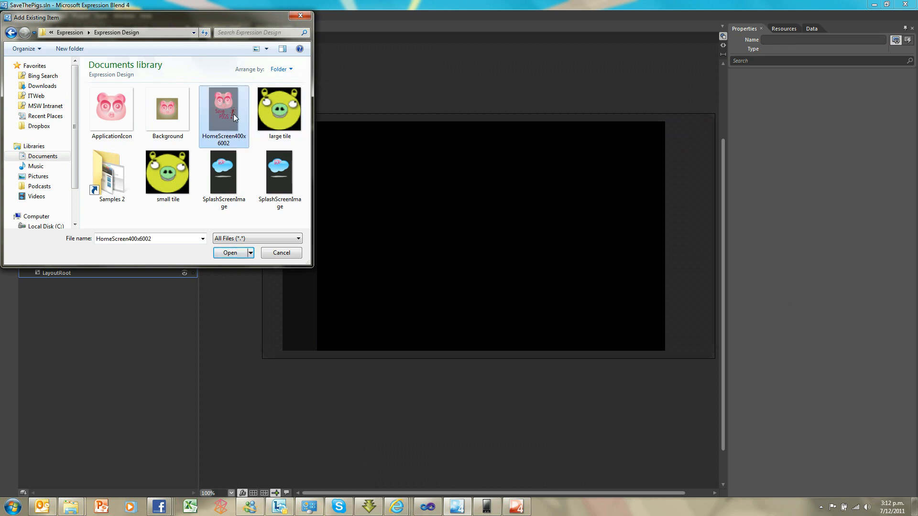
pyautogui.click(225, 253)
pyautogui.moveTo(141, 153)
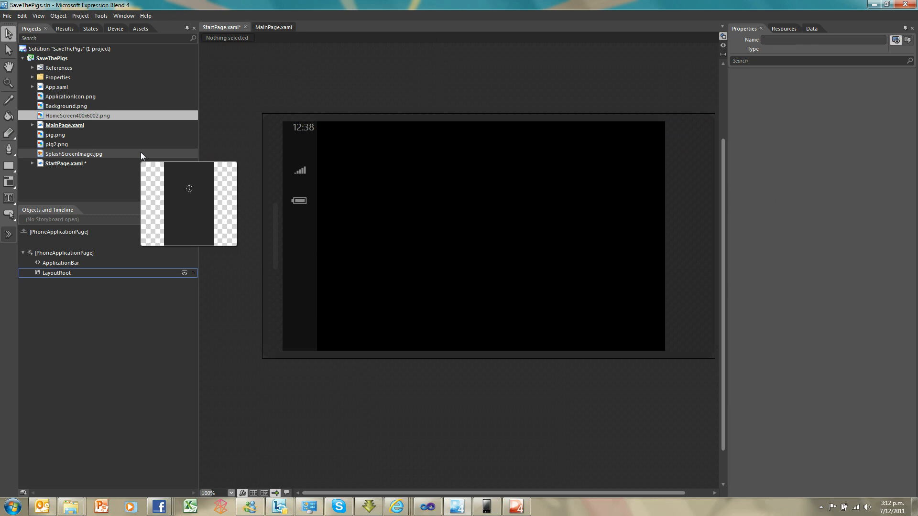
# Place HomeScreen400x6002.png on StartPage at about left 155, top 8, and shrink it to fit within the page height
pyautogui.moveTo(58, 114)
pyautogui.moveTo(58, 115); pyautogui.dragTo(319, 191)
pyautogui.moveTo(434, 203); pyautogui.dragTo(453, 178)
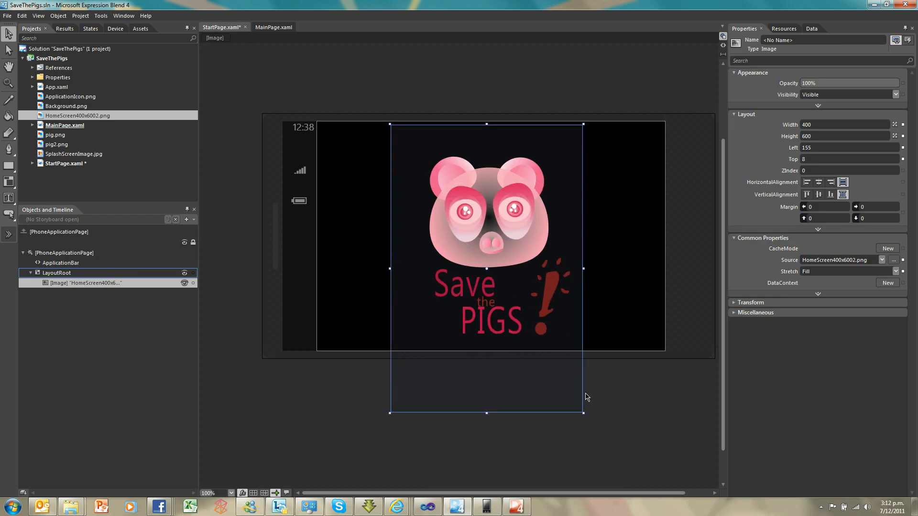
pyautogui.moveTo(584, 411); pyautogui.dragTo(584, 383)
pyautogui.click(625, 343)
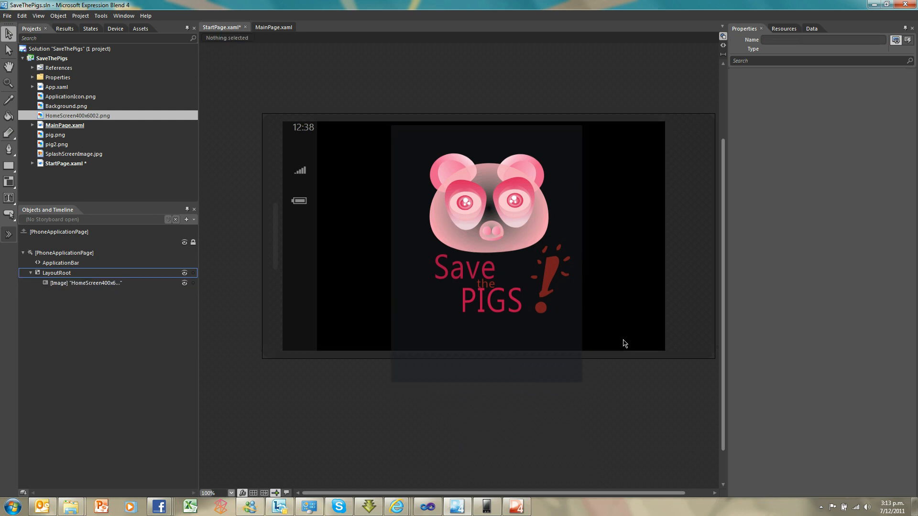
pyautogui.click(537, 349)
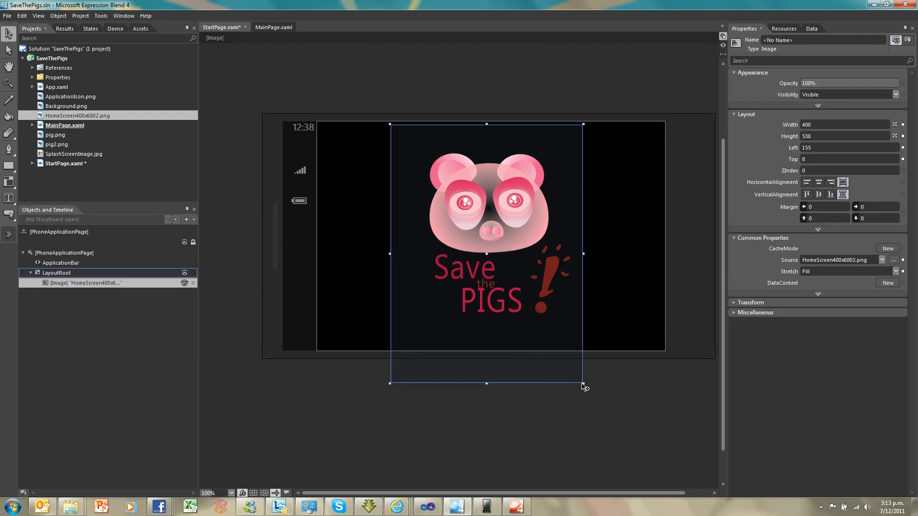
pyautogui.moveTo(584, 383); pyautogui.dragTo(579, 342)
pyautogui.click(625, 331)
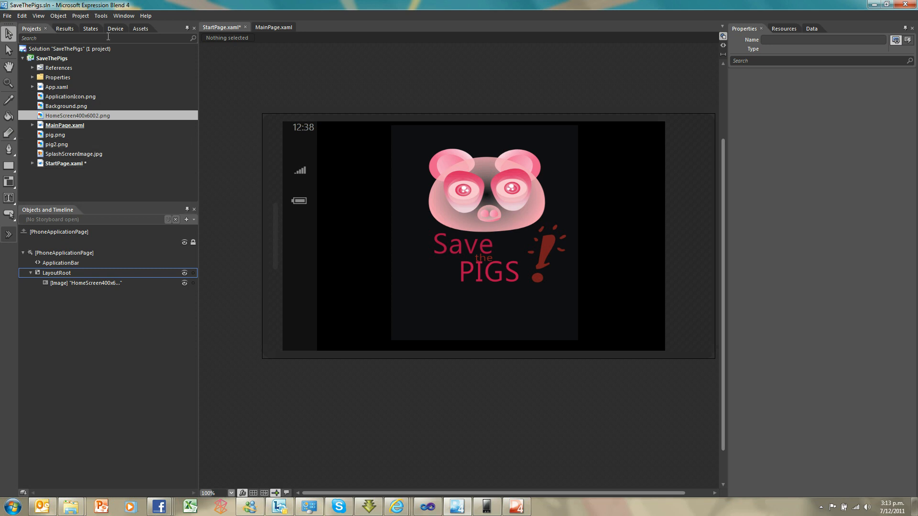
# Attach a NavigateToPageAction to the home screen image with MainPage as its TargetPage, and save StartPage
pyautogui.click(136, 29)
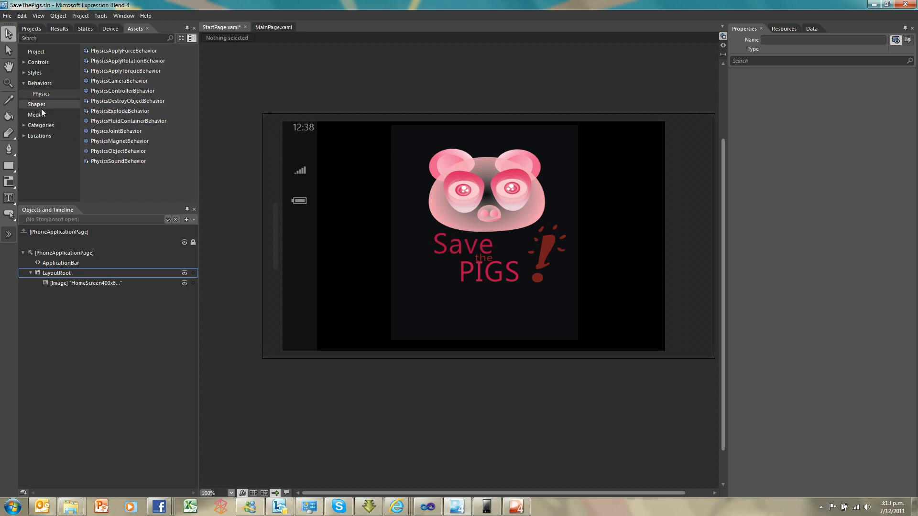
pyautogui.click(39, 83)
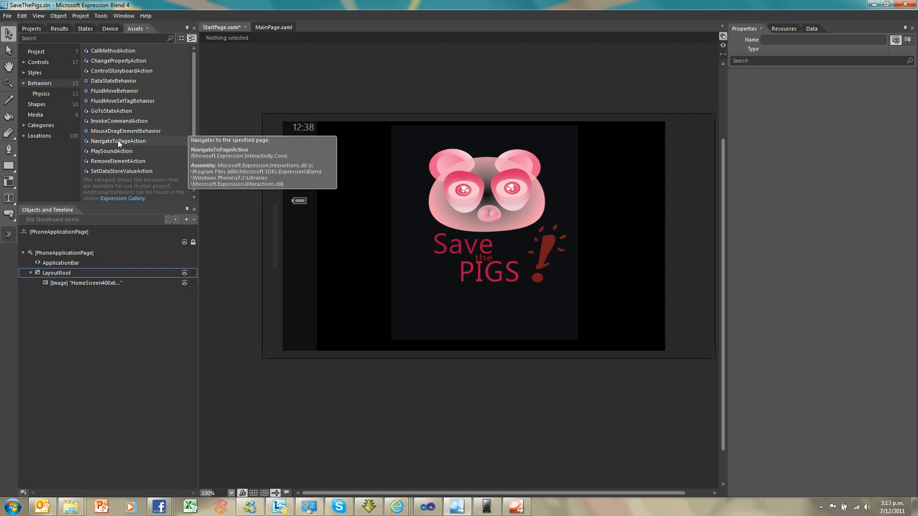
pyautogui.moveTo(118, 140); pyautogui.dragTo(90, 280)
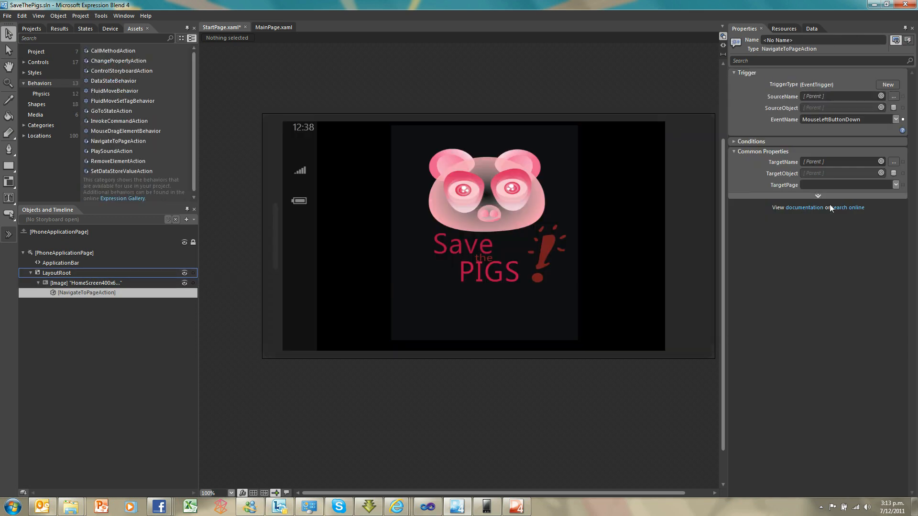
pyautogui.click(802, 209)
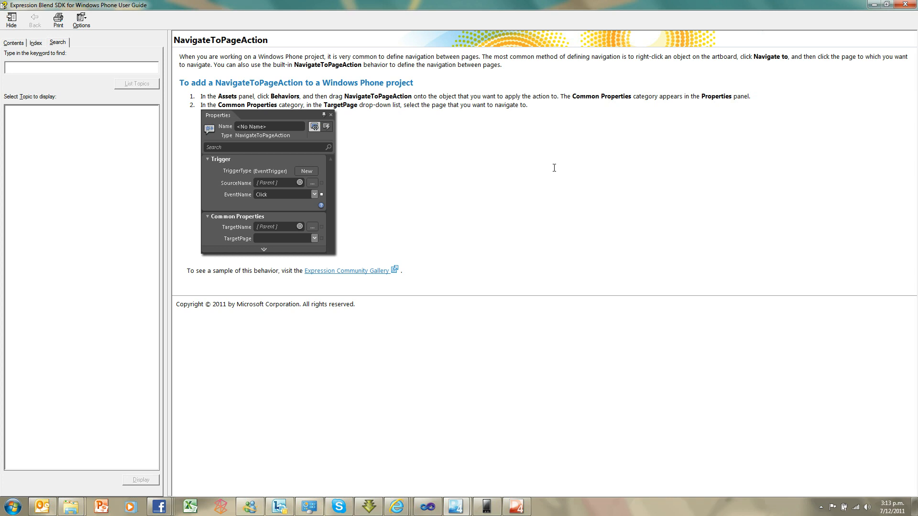
pyautogui.click(906, 6)
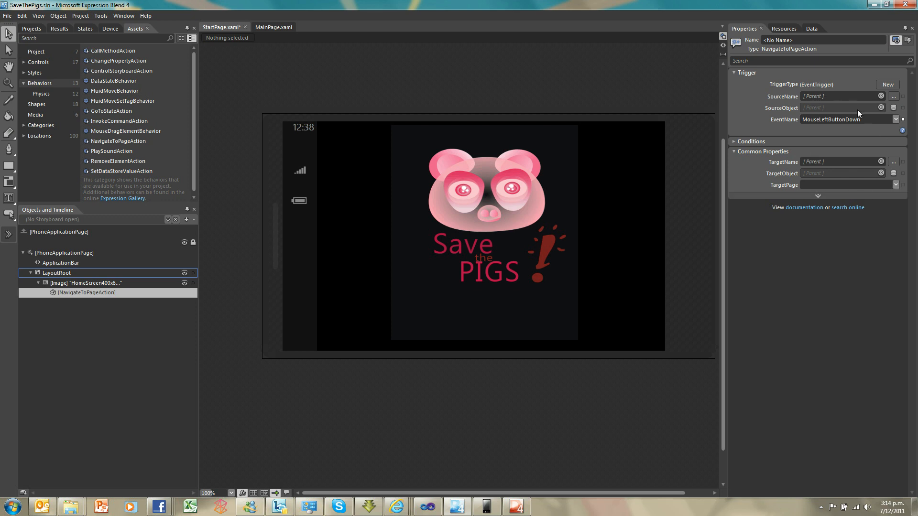
pyautogui.click(897, 185)
pyautogui.click(886, 194)
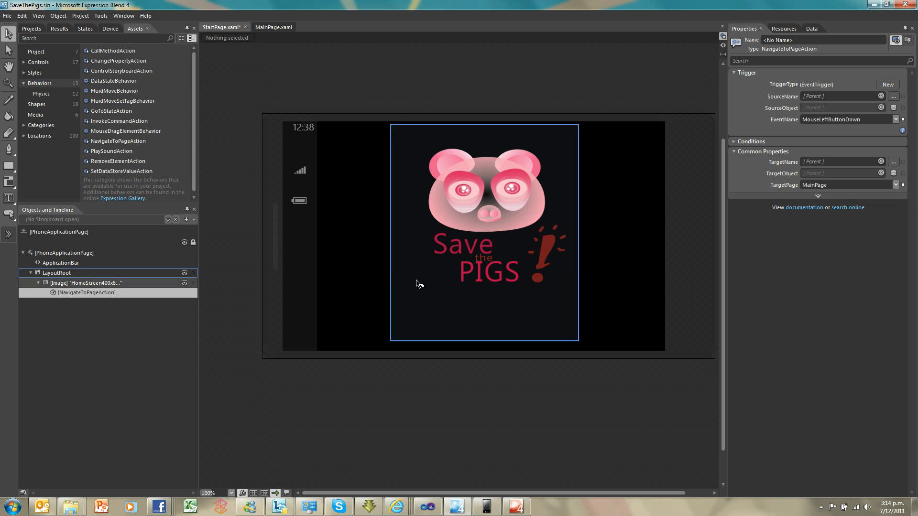
pyautogui.hotkey('ctrl', 's')
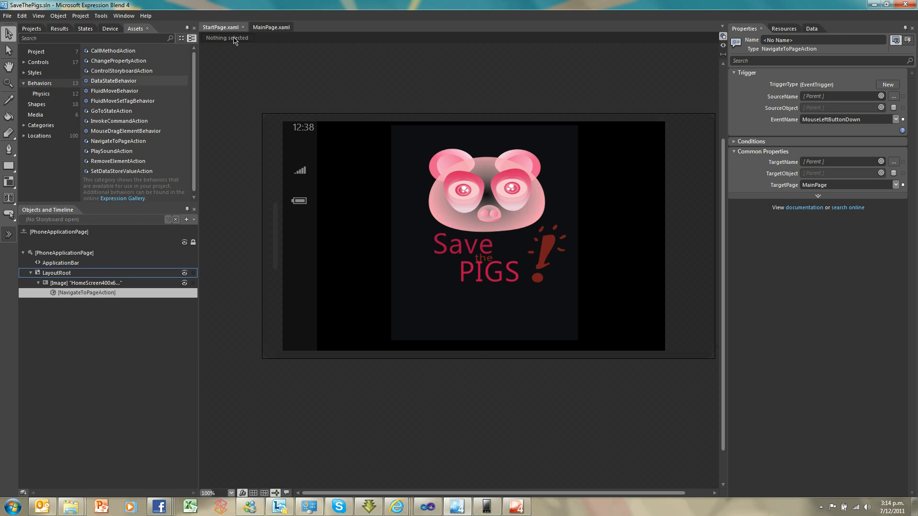
# Draw a text block about 462 by 68 on MainPage, below the game canvas at about left 126, top 404
pyautogui.click(266, 27)
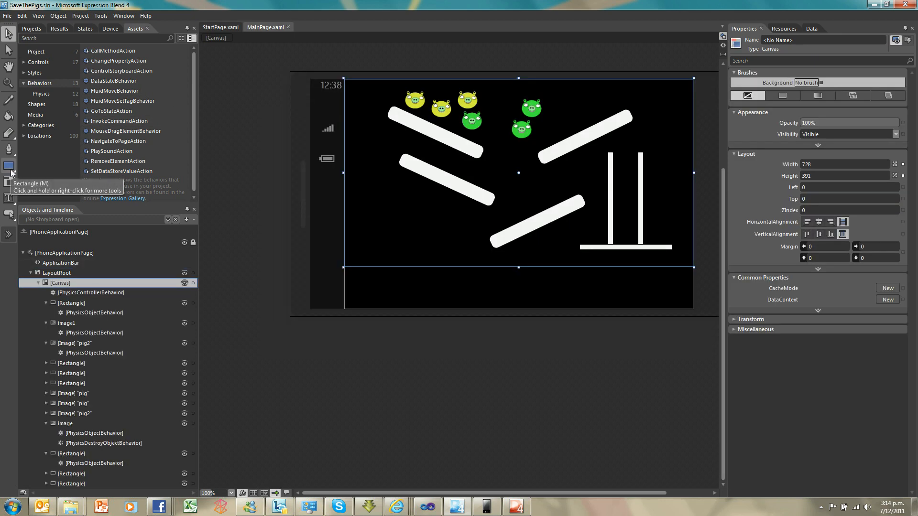
pyautogui.click(9, 198)
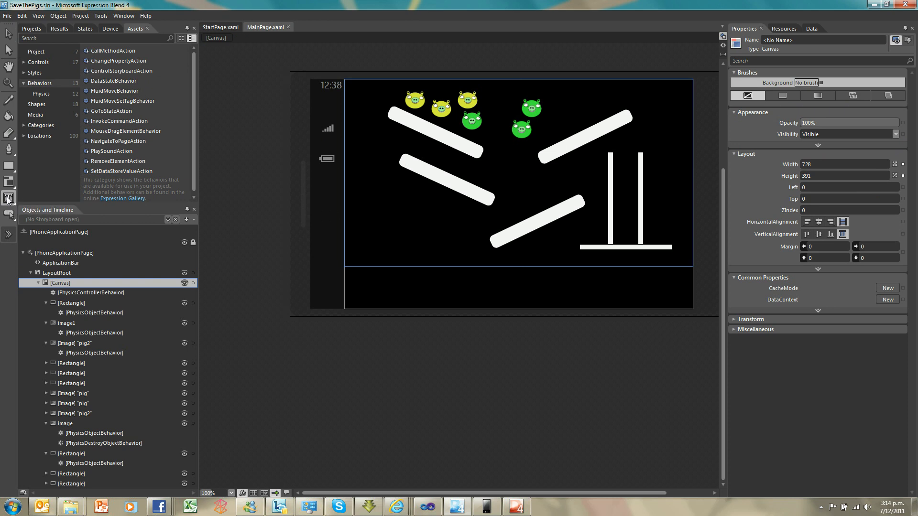
pyautogui.click(407, 276)
pyautogui.moveTo(516, 299); pyautogui.dragTo(627, 304)
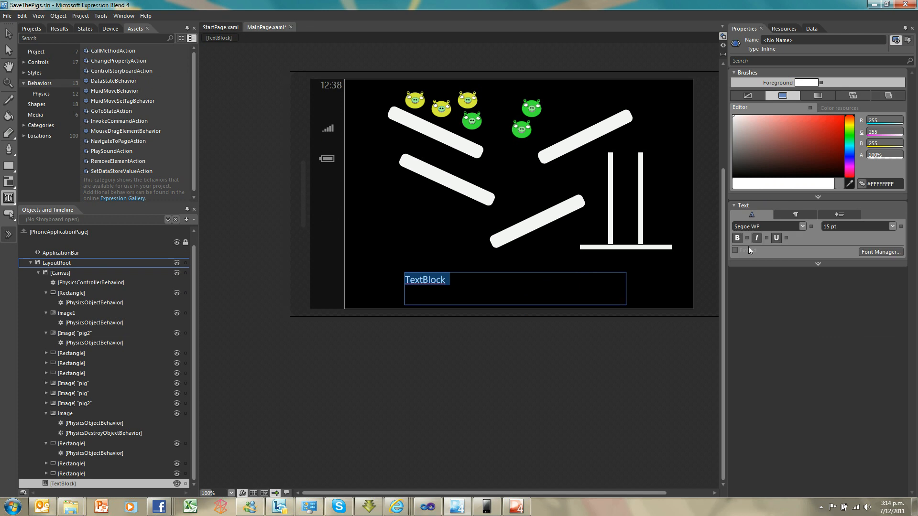
pyautogui.click(820, 265)
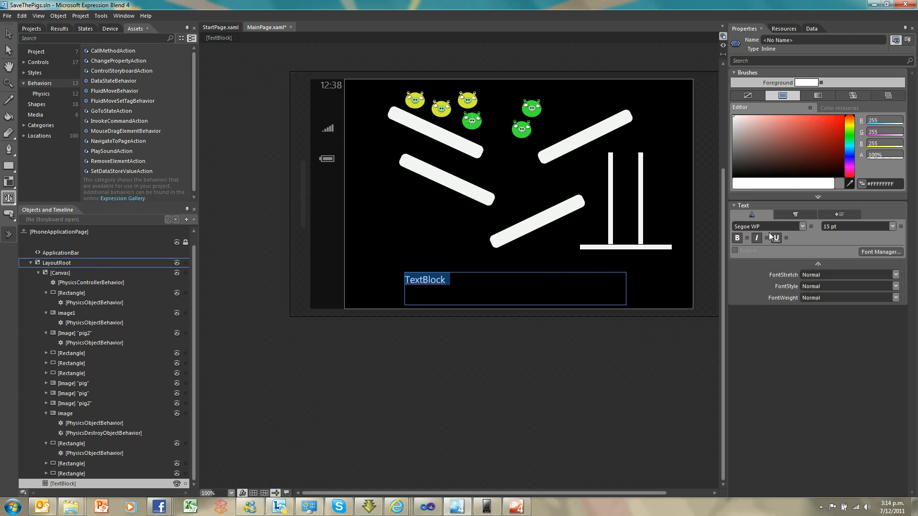
# Set the text of the new text block on MainPage to GO TO HOMEPAGE
pyautogui.click(6, 31)
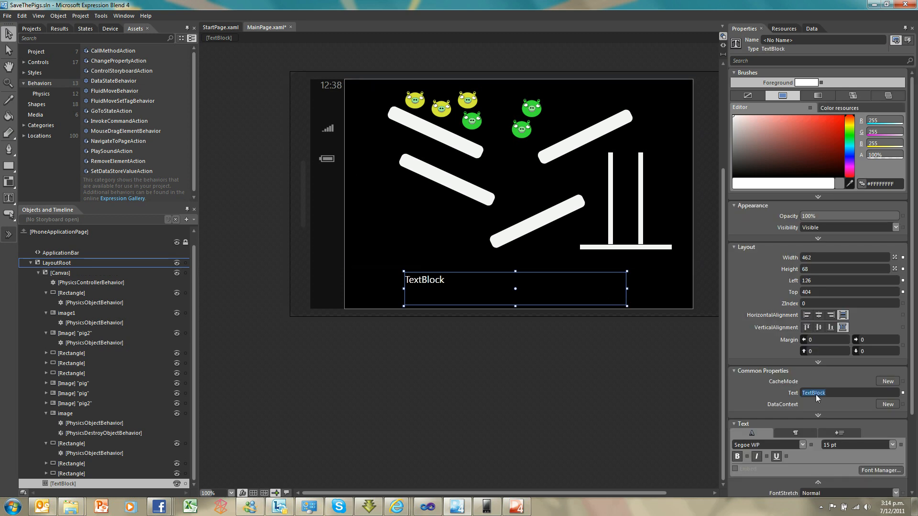
pyautogui.write('GO TO HOMEPAGE')
pyautogui.press('Return')
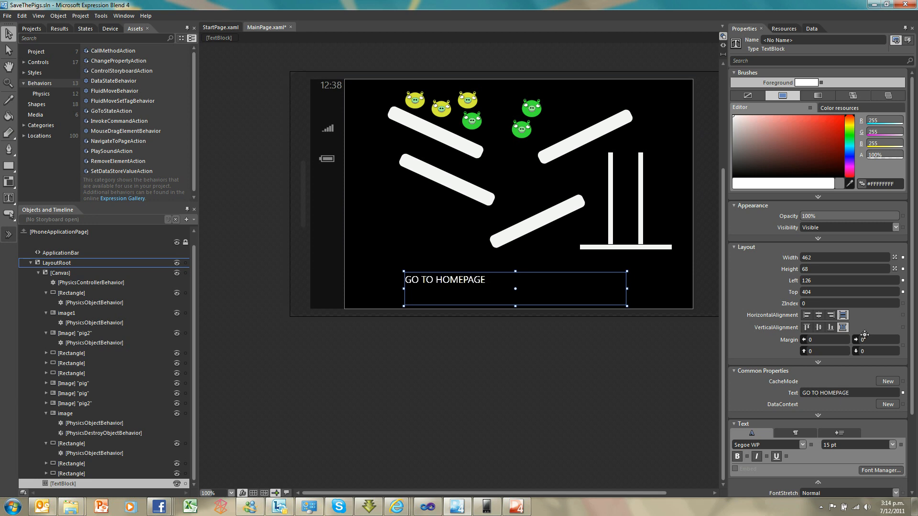
# Set the GO TO HOMEPAGE text to 18 pt and fit its block to about 211 by 32, at about left 239, top 440
pyautogui.click(892, 444)
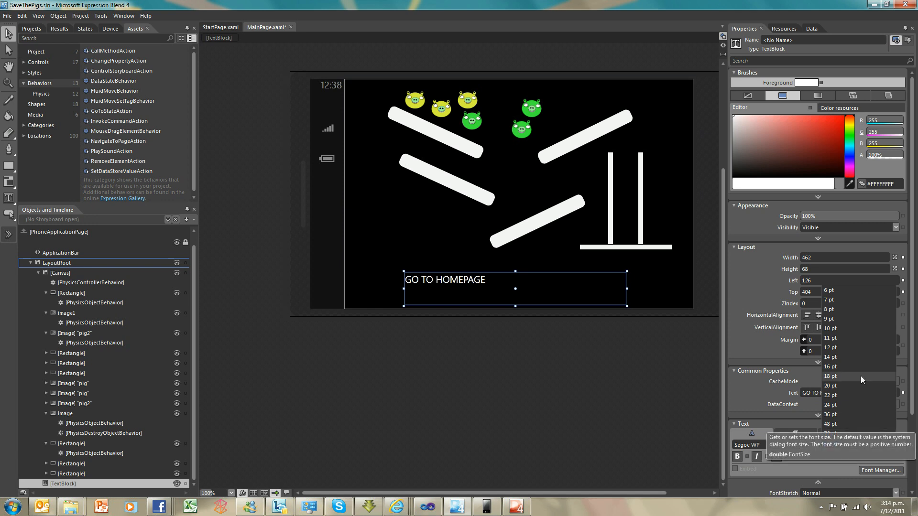
pyautogui.click(850, 414)
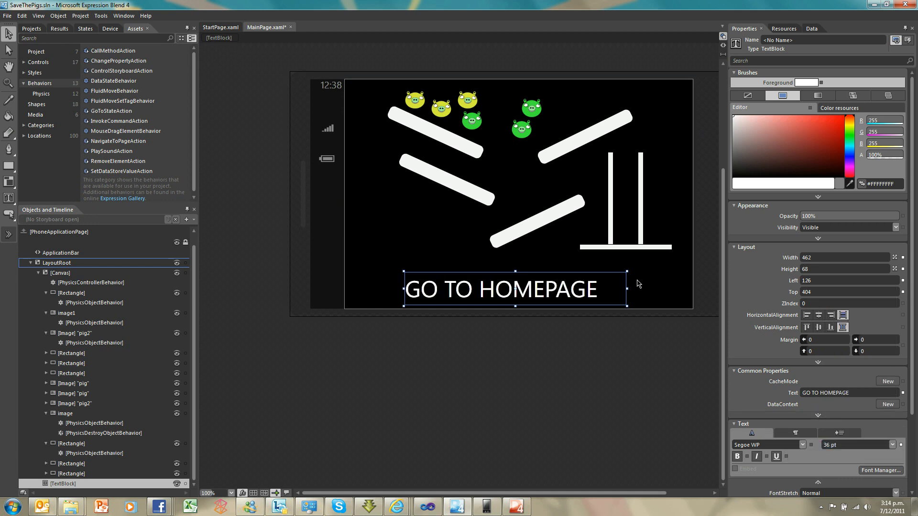
pyautogui.moveTo(627, 289); pyautogui.dragTo(574, 275)
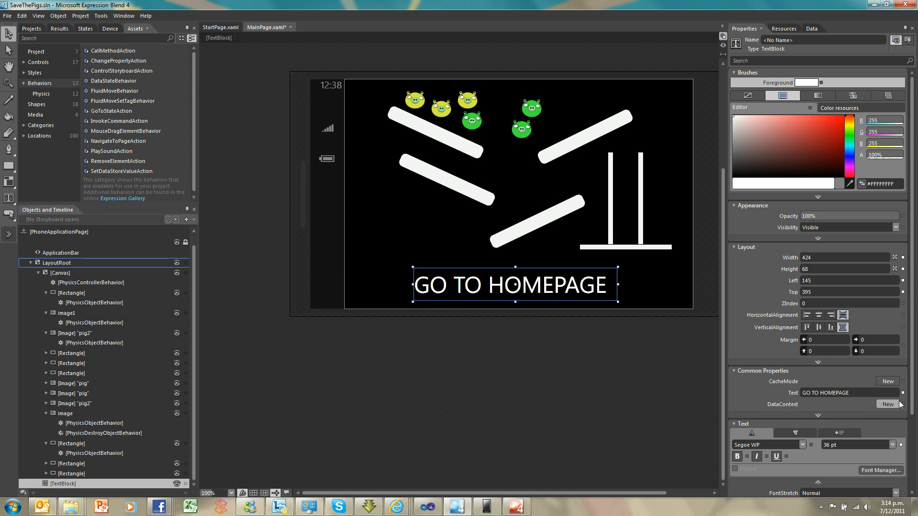
pyautogui.click(892, 445)
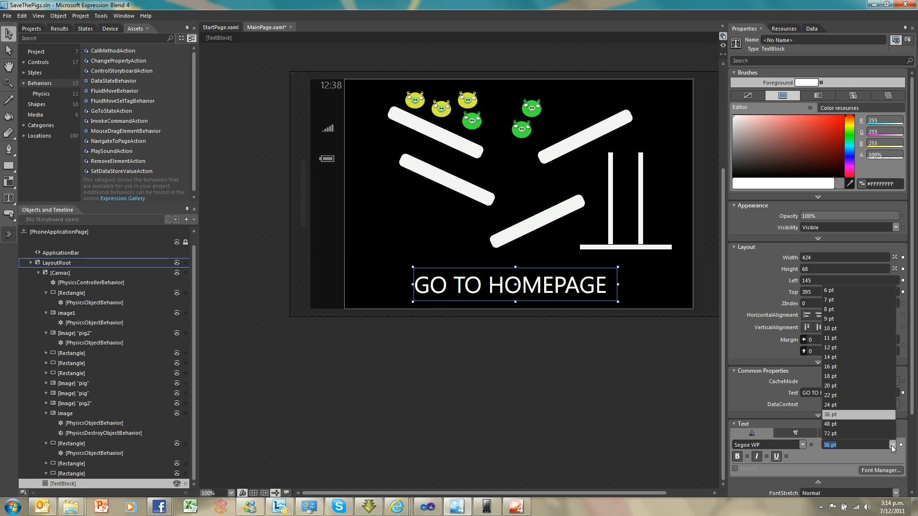
pyautogui.click(854, 380)
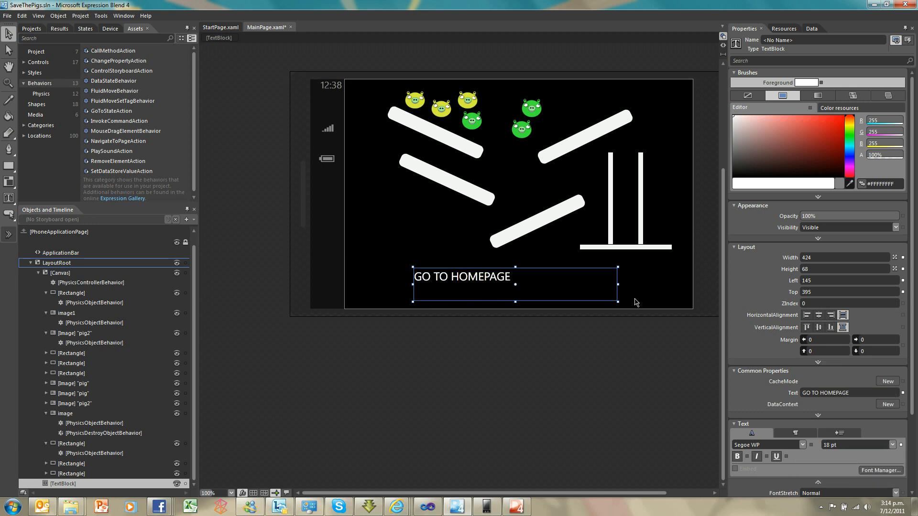
pyautogui.moveTo(618, 301); pyautogui.dragTo(549, 302)
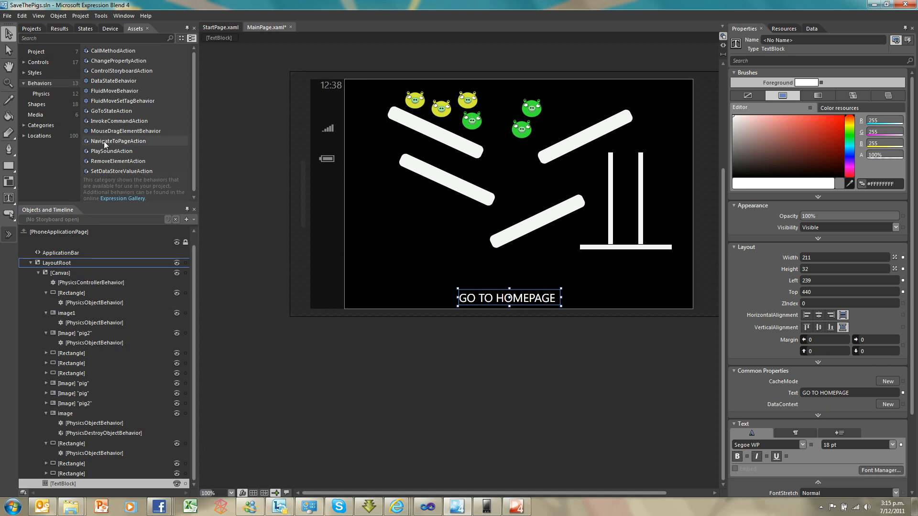
# Attach a NavigateToPageAction to the GO TO HOMEPAGE text block with StartPage as its TargetPage
pyautogui.moveTo(115, 144); pyautogui.dragTo(94, 481)
pyautogui.click(895, 185)
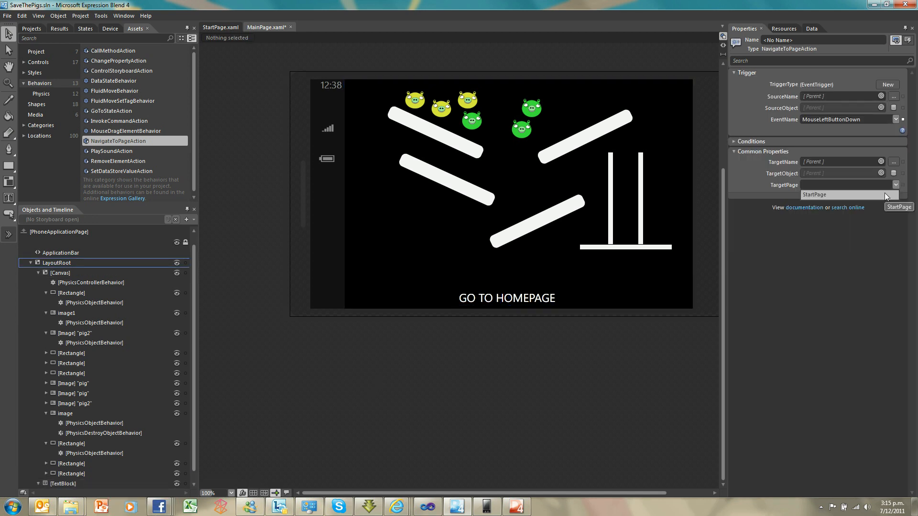
pyautogui.click(885, 195)
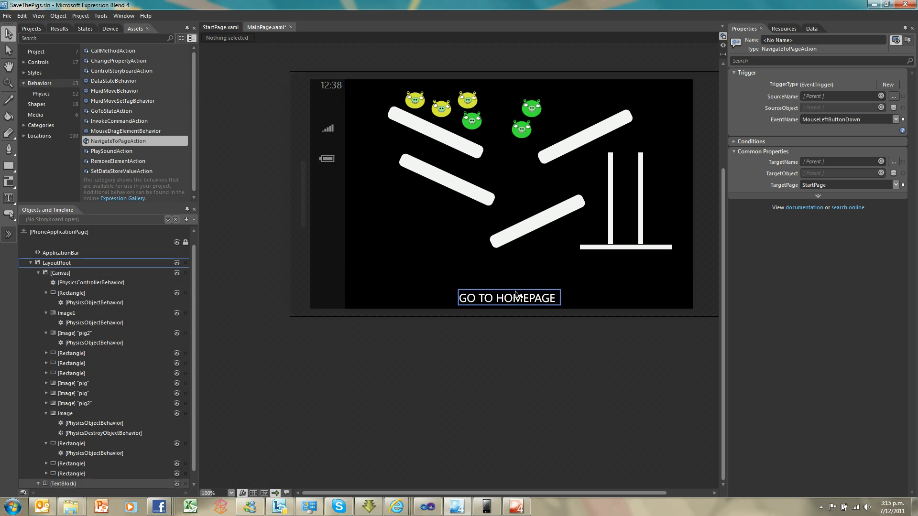
# Switch to StartPage and make StartPage.xaml the project's startup page
pyautogui.click(216, 25)
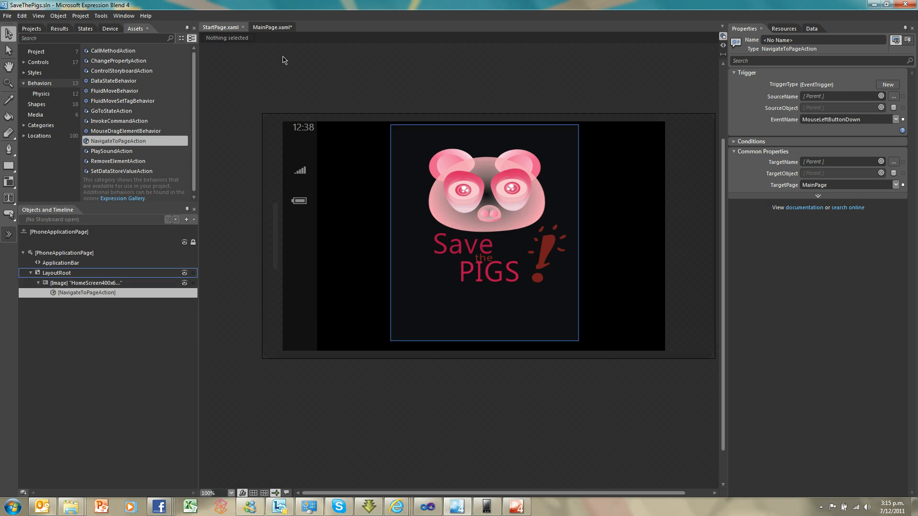
pyautogui.click(30, 29)
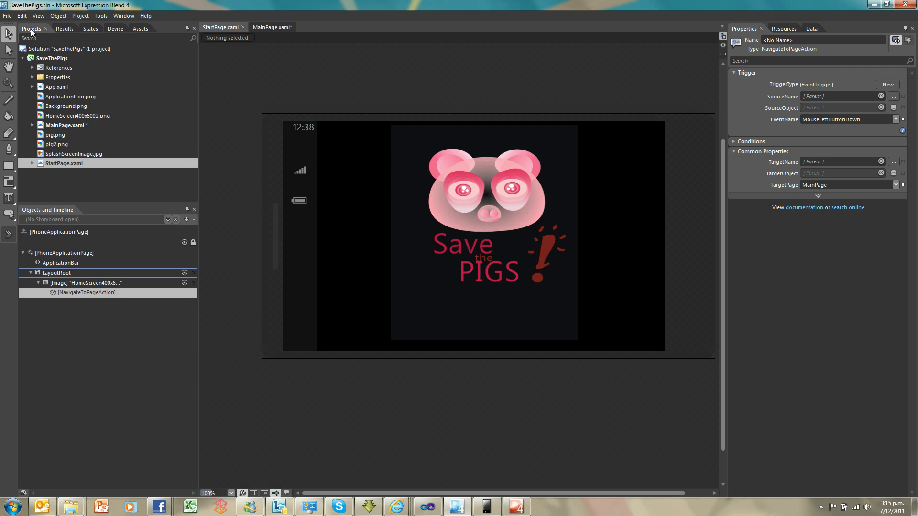
pyautogui.rightClick(60, 162)
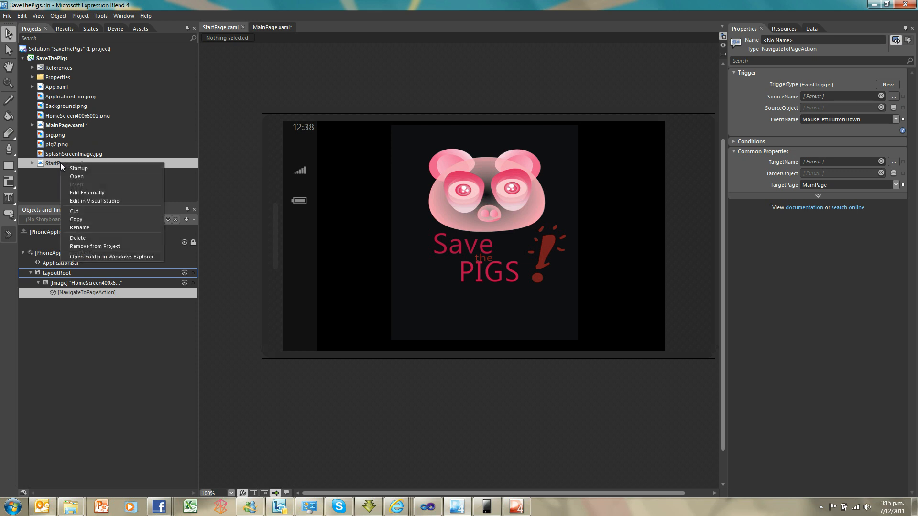
pyautogui.click(104, 169)
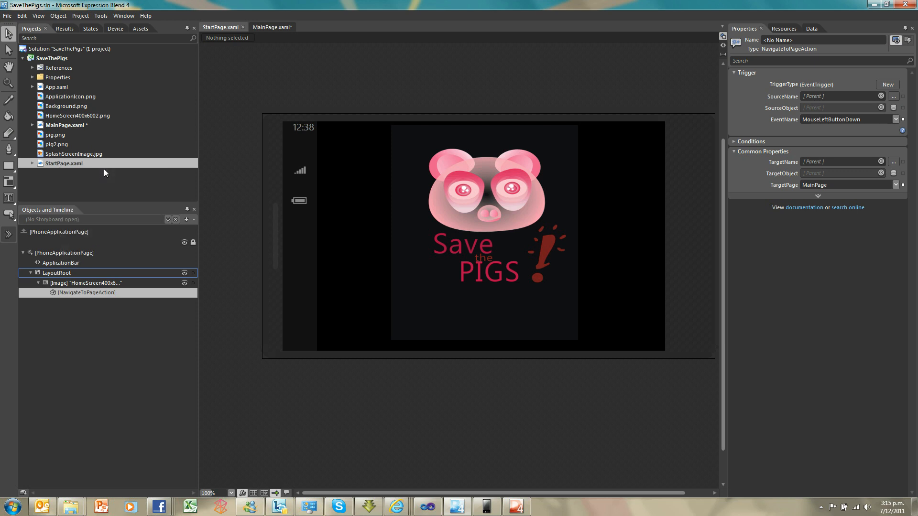
# Run the project in the phone emulator and test navigating repeatedly between the home screen image and the game page
pyautogui.press('F5')
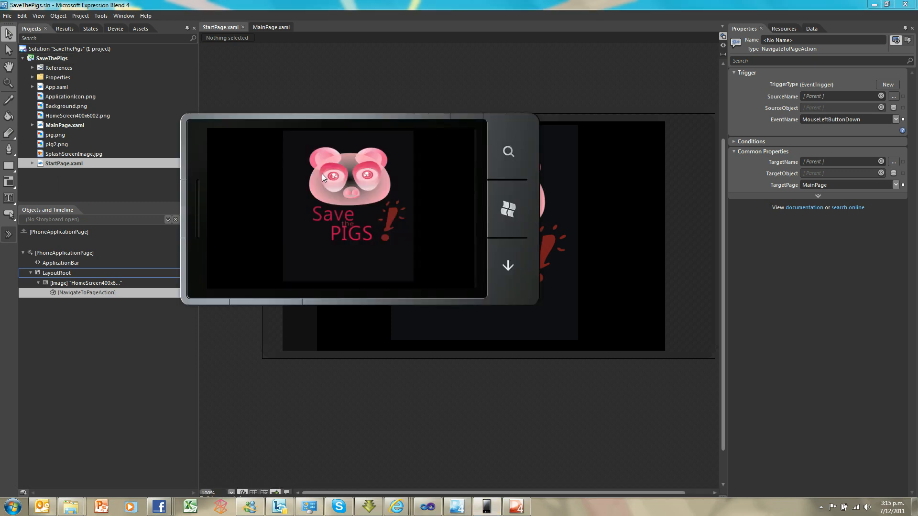
pyautogui.click(323, 178)
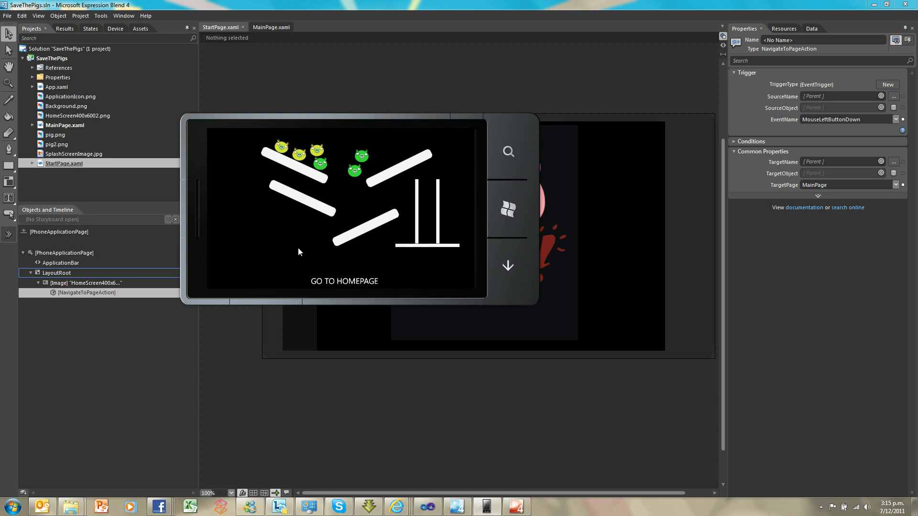
pyautogui.click(330, 282)
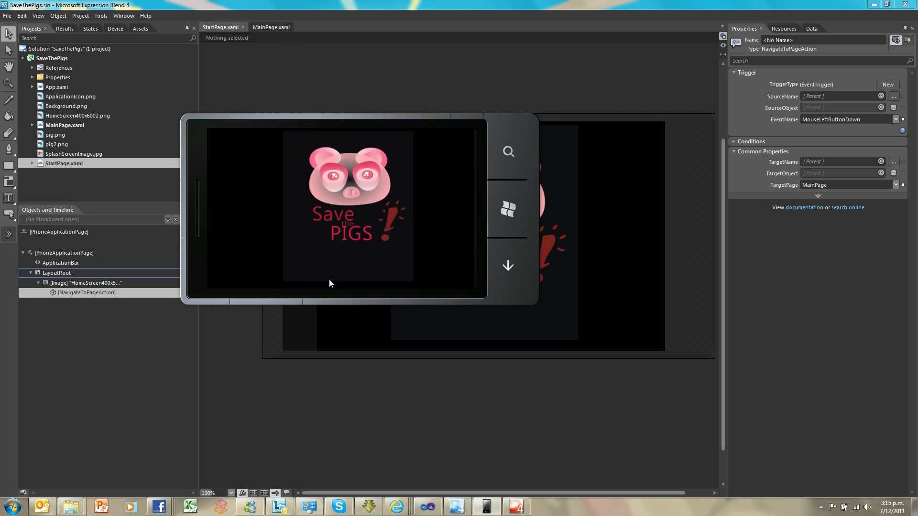
pyautogui.click(338, 209)
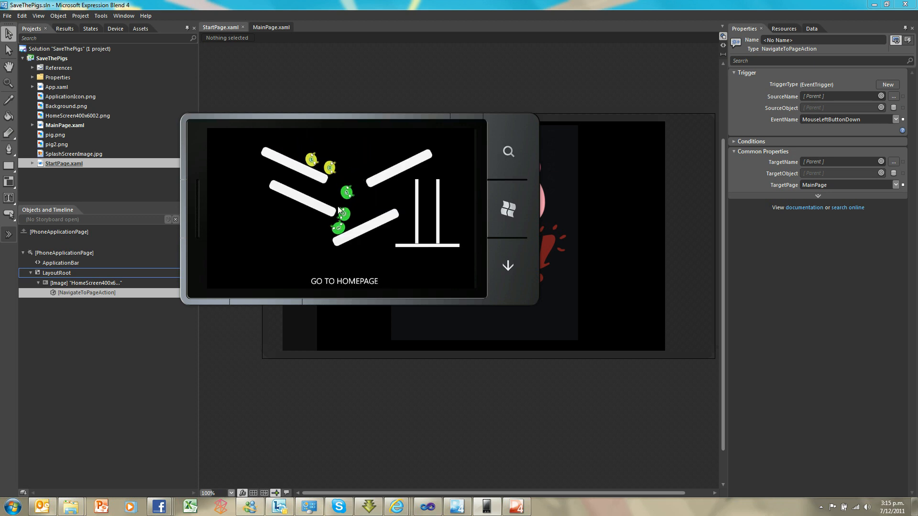
pyautogui.click(343, 276)
pyautogui.click(337, 233)
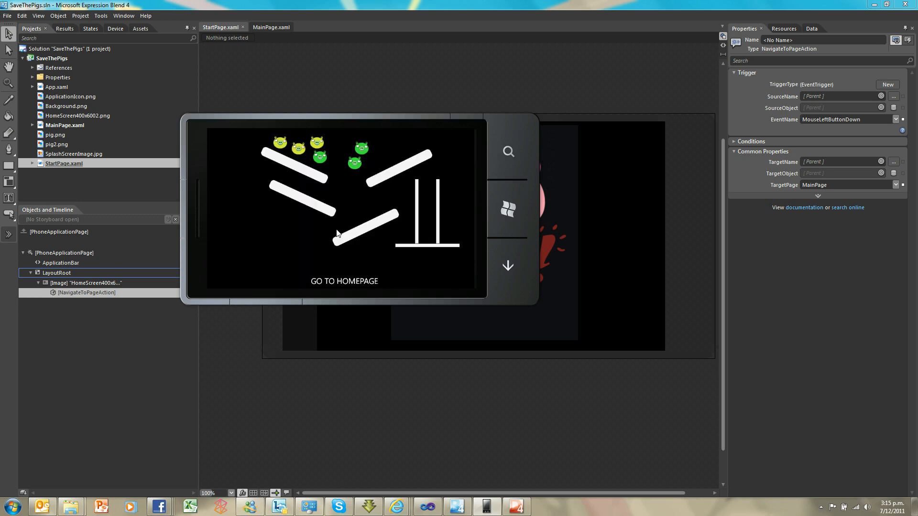
pyautogui.click(340, 281)
pyautogui.click(324, 207)
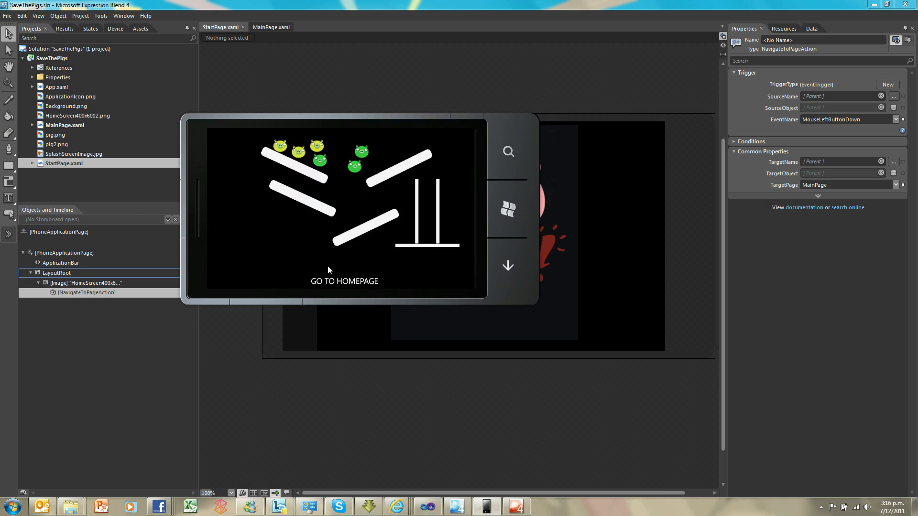
pyautogui.click(331, 281)
pyautogui.click(333, 276)
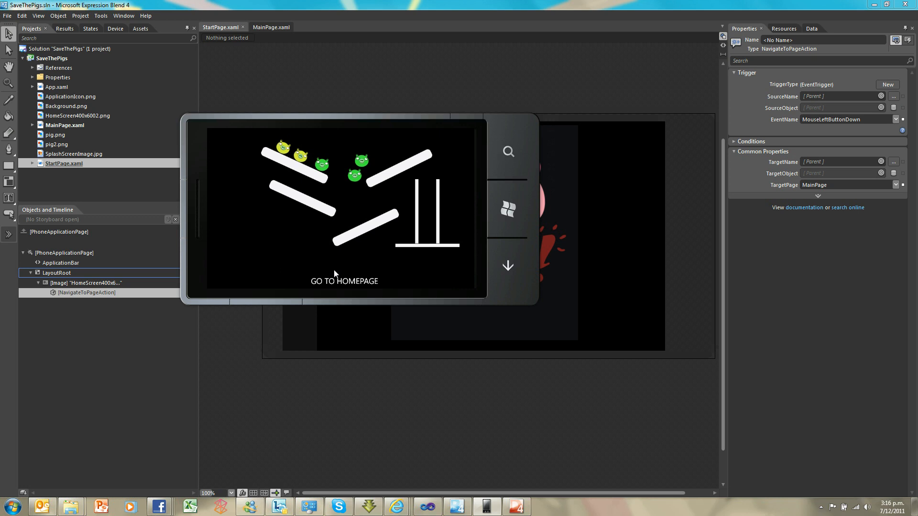
pyautogui.click(335, 282)
pyautogui.click(334, 240)
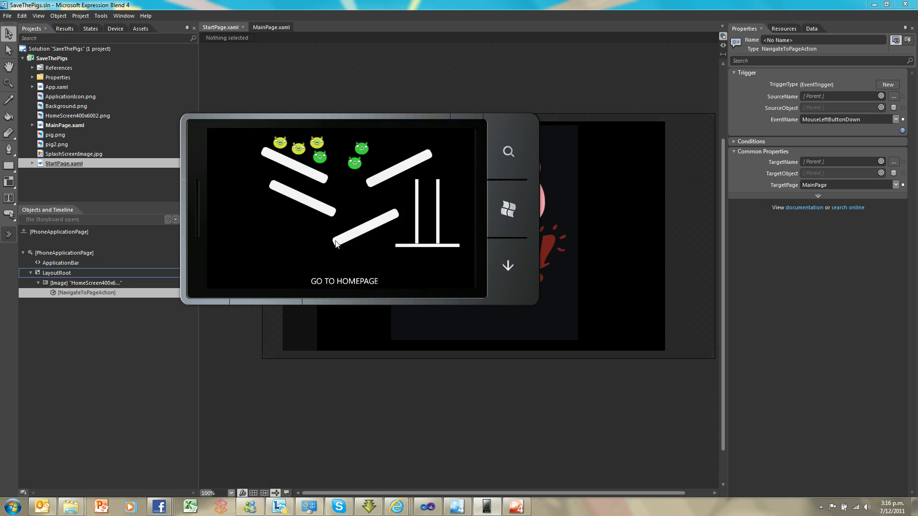
pyautogui.click(337, 280)
pyautogui.click(336, 216)
pyautogui.click(335, 280)
pyautogui.click(331, 214)
pyautogui.click(339, 283)
pyautogui.click(336, 231)
pyautogui.click(333, 281)
pyautogui.click(330, 232)
pyautogui.click(344, 283)
pyautogui.click(345, 231)
pyautogui.click(338, 281)
pyautogui.click(337, 237)
pyautogui.click(335, 282)
pyautogui.click(334, 220)
# Move the emulator window lower on the desktop and continue testing the GO TO HOMEPAGE link and the home screen image
pyautogui.moveTo(377, 119)
pyautogui.moveTo(377, 117); pyautogui.dragTo(418, 159)
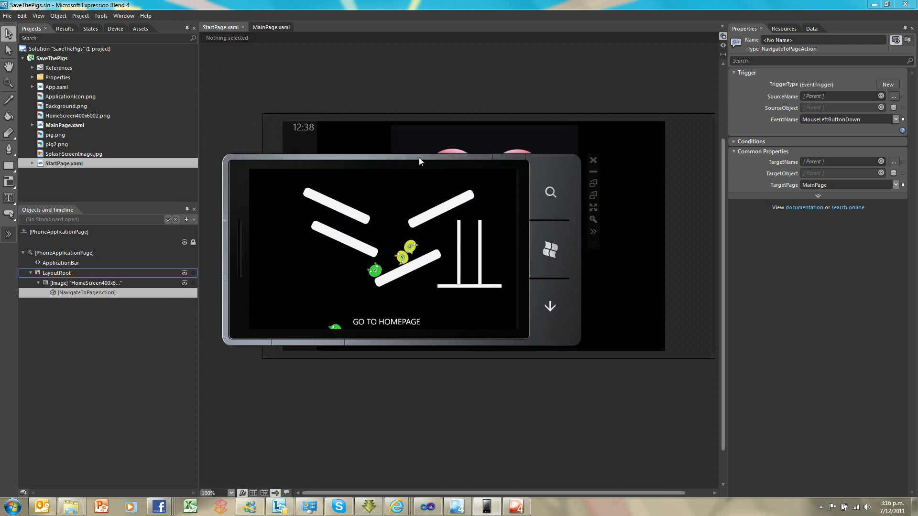
pyautogui.click(390, 324)
pyautogui.click(369, 256)
pyautogui.click(399, 321)
pyautogui.click(390, 270)
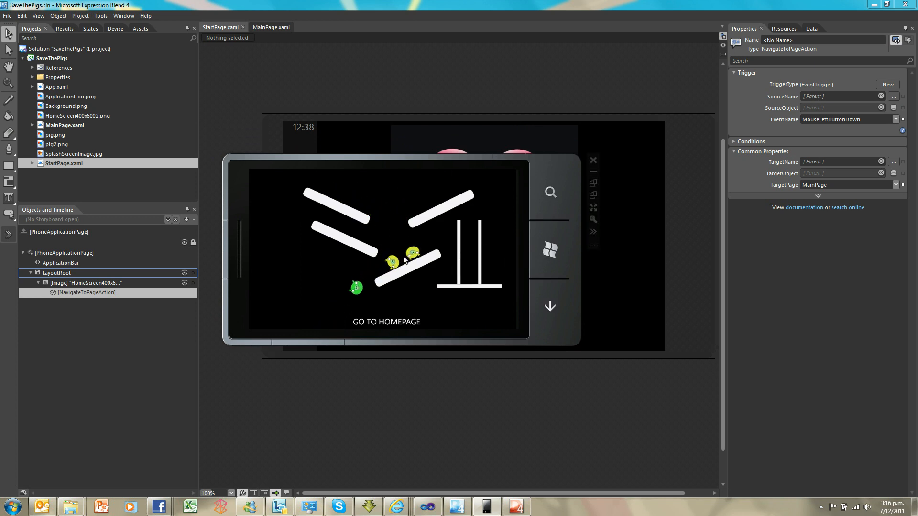
pyautogui.click(401, 323)
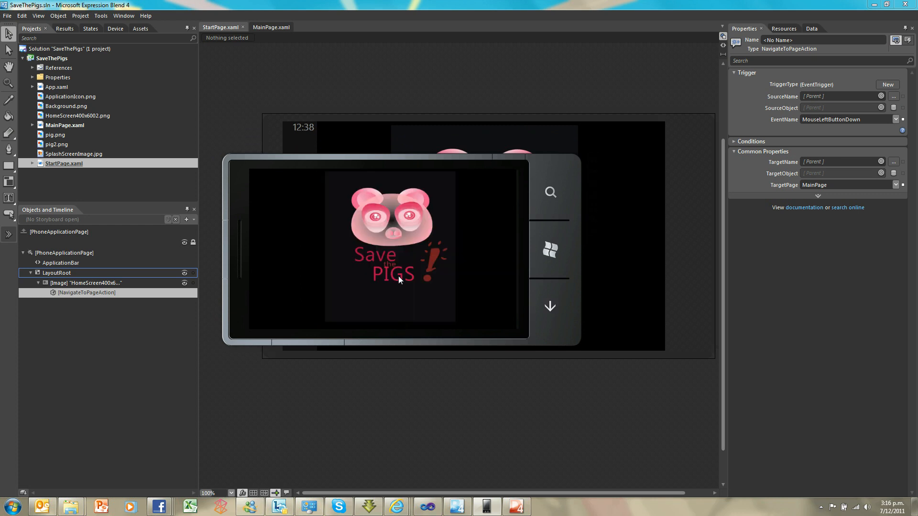
pyautogui.click(398, 277)
pyautogui.click(391, 324)
pyautogui.click(389, 278)
pyautogui.click(393, 323)
pyautogui.click(386, 274)
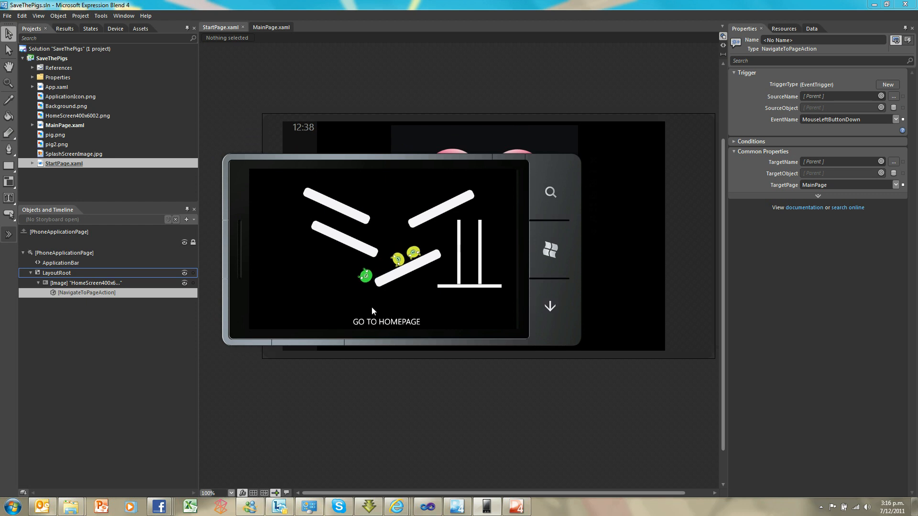
pyautogui.click(372, 322)
pyautogui.click(368, 260)
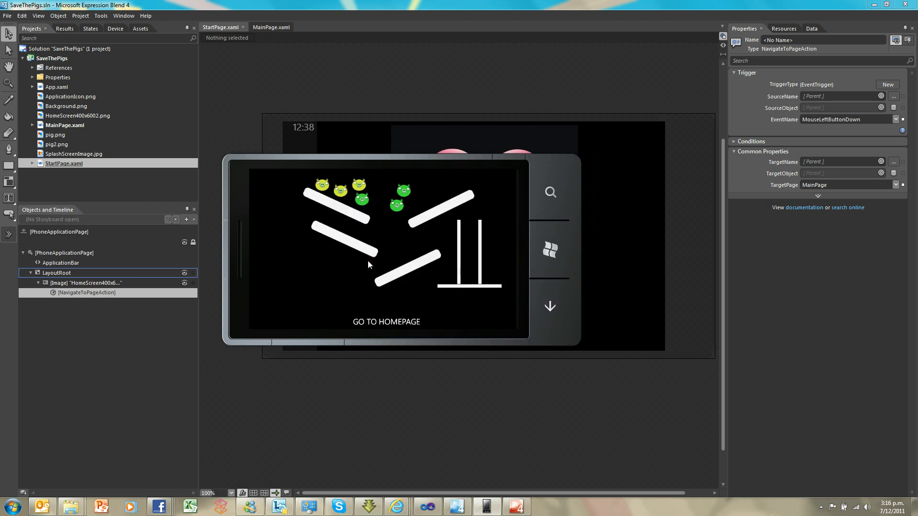
pyautogui.click(388, 325)
pyautogui.click(388, 324)
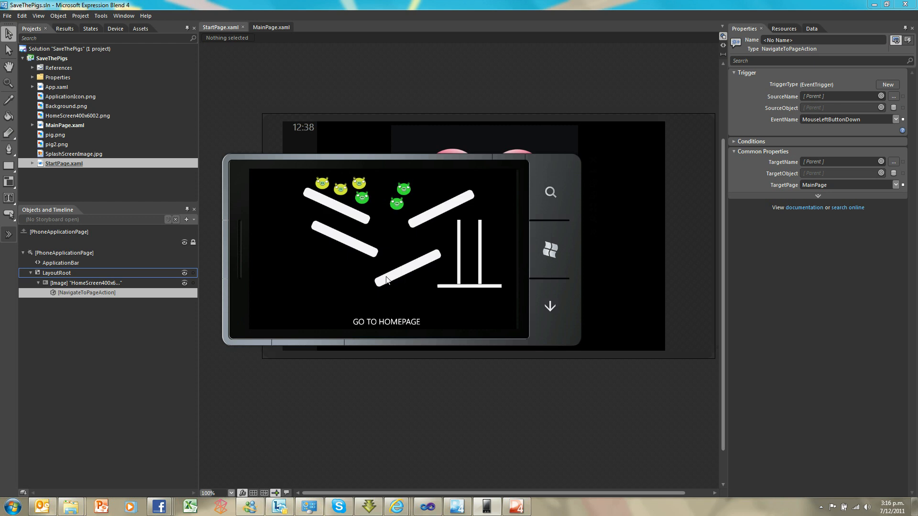
# Leave the game for the phone's start screen and pin SaveThePigs to start from the app list
pyautogui.click(548, 252)
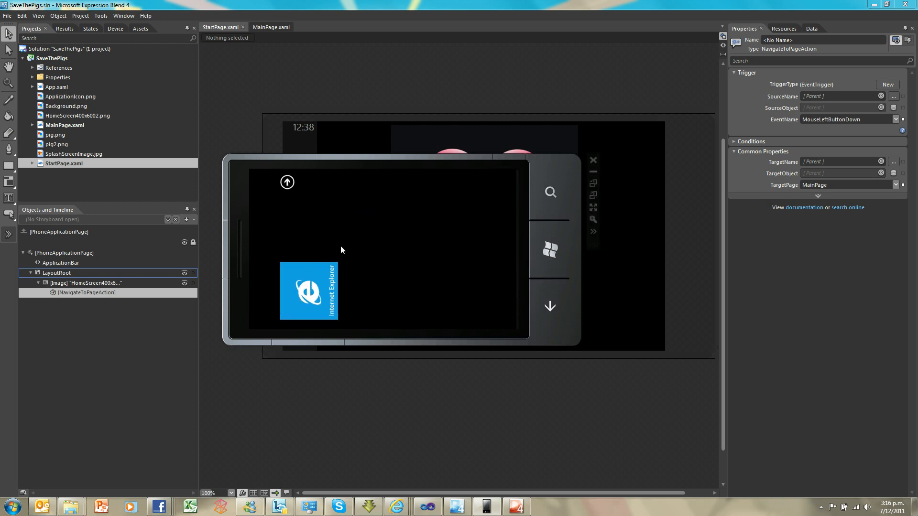
pyautogui.click(289, 187)
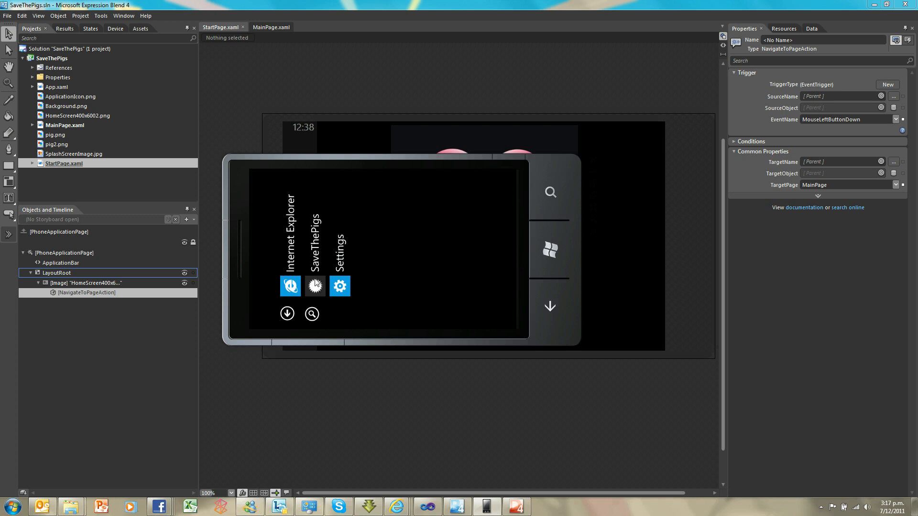
pyautogui.click(315, 285)
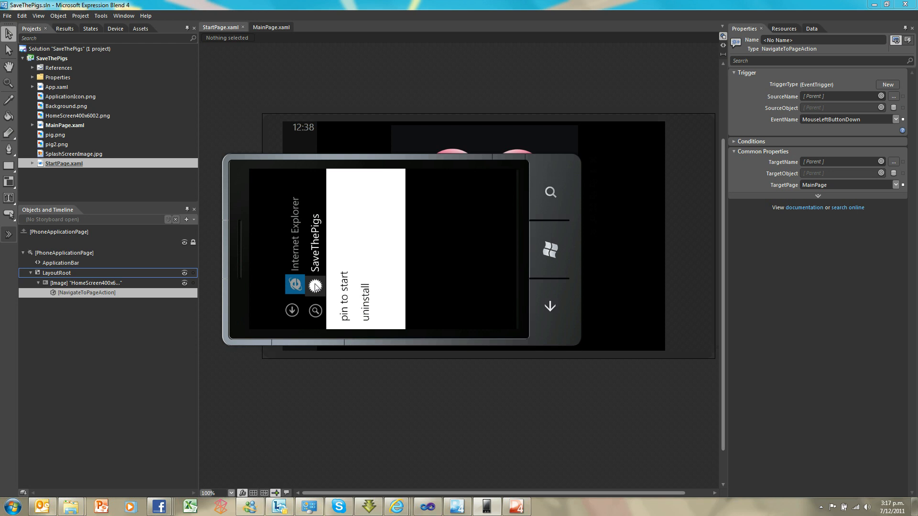
pyautogui.click(344, 290)
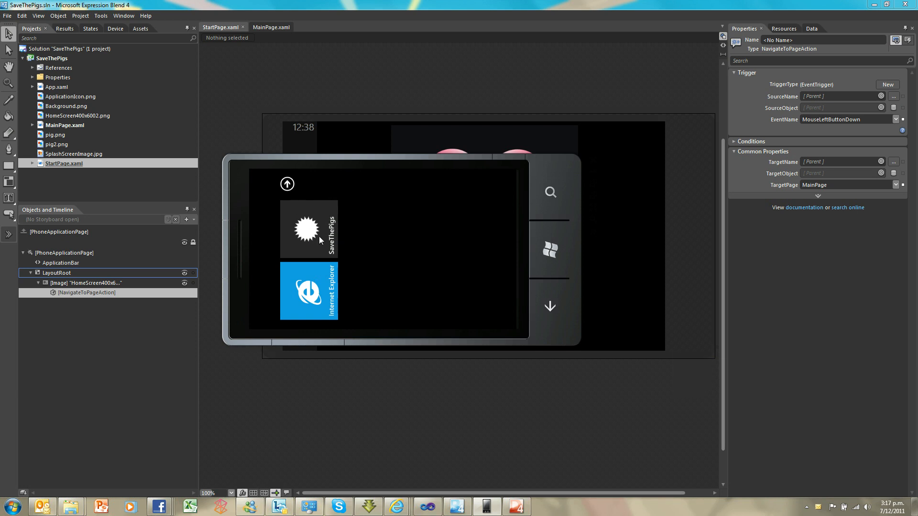
# View the SaveThePigs icon in the phone's app list, and return to the project in Expression Blend
pyautogui.click(287, 184)
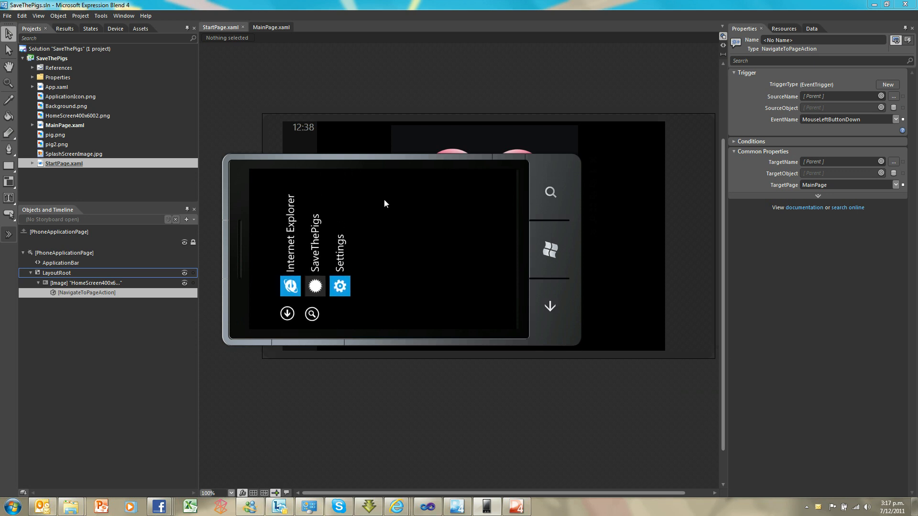
pyautogui.click(389, 75)
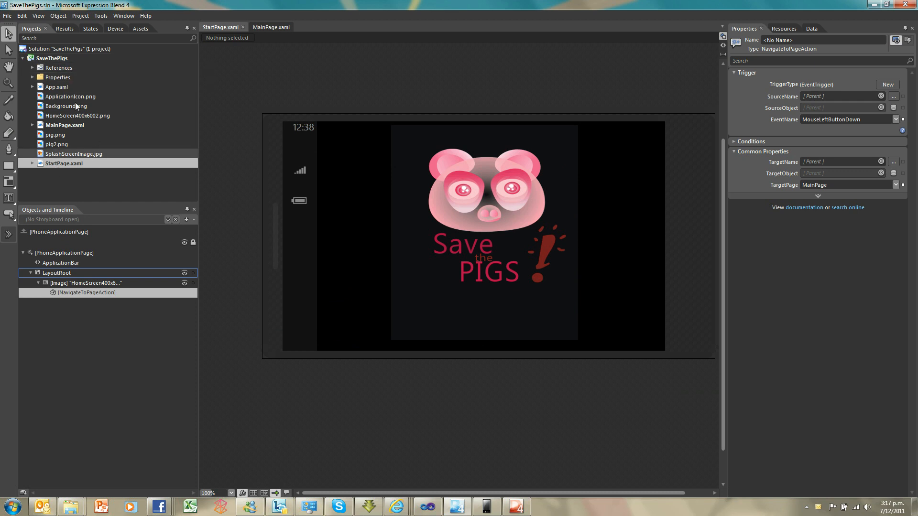
pyautogui.moveTo(70, 97)
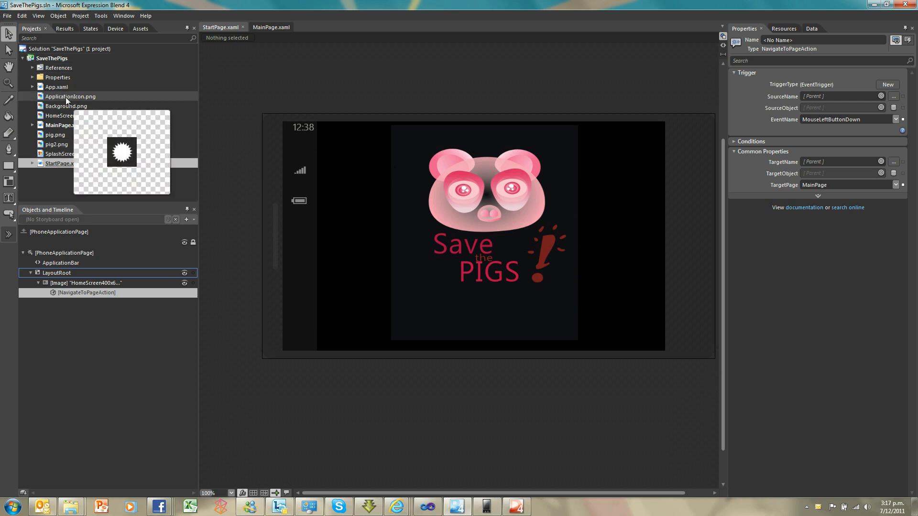
# Add ApplicationIcon from the Expression Design folder to the SaveThePigs project, overwriting the existing ApplicationIcon.png, and check its preview
pyautogui.rightClick(43, 57)
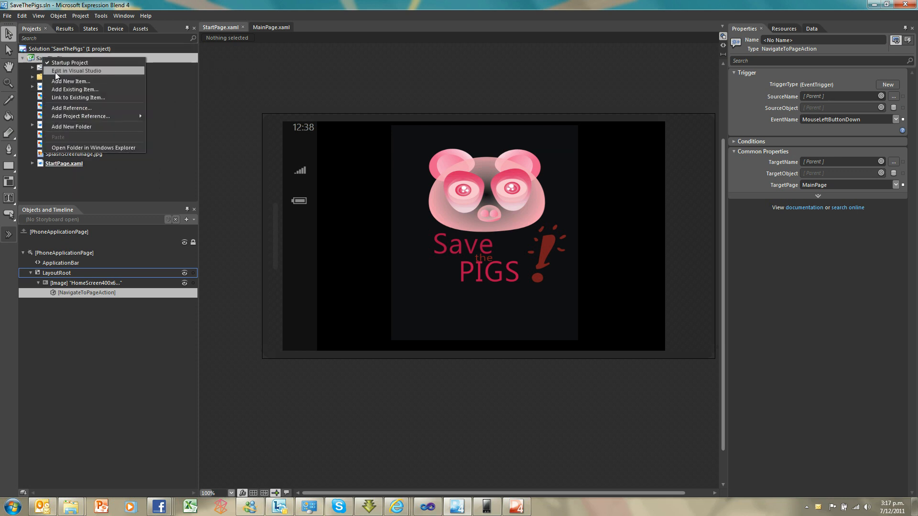
pyautogui.click(66, 93)
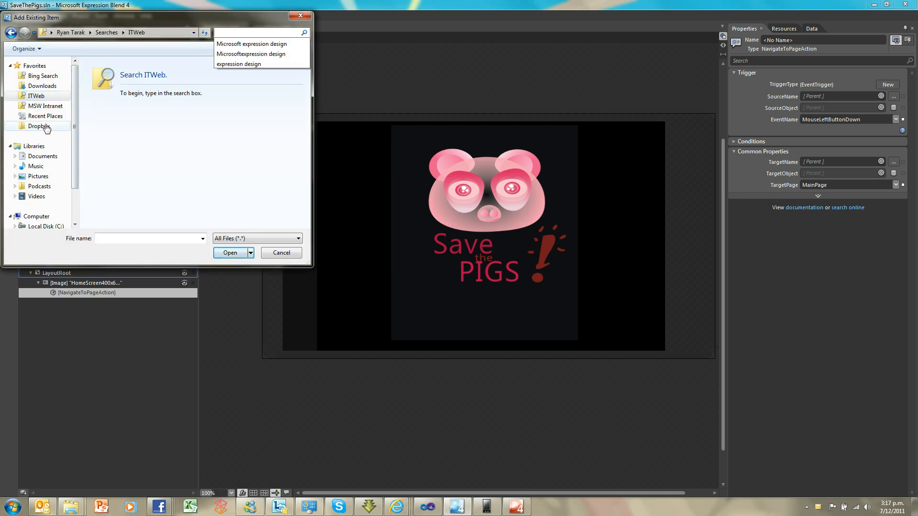
pyautogui.click(50, 32)
pyautogui.click(56, 46)
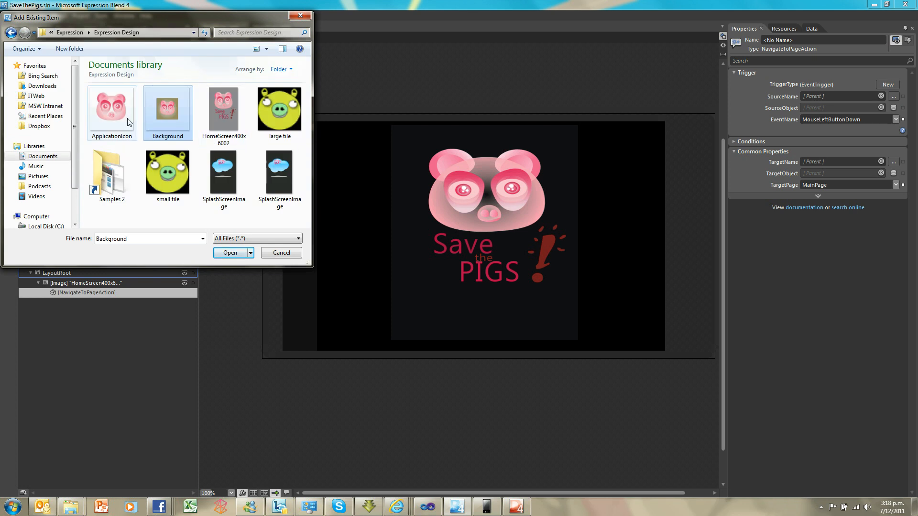
pyautogui.click(112, 111)
pyautogui.click(239, 255)
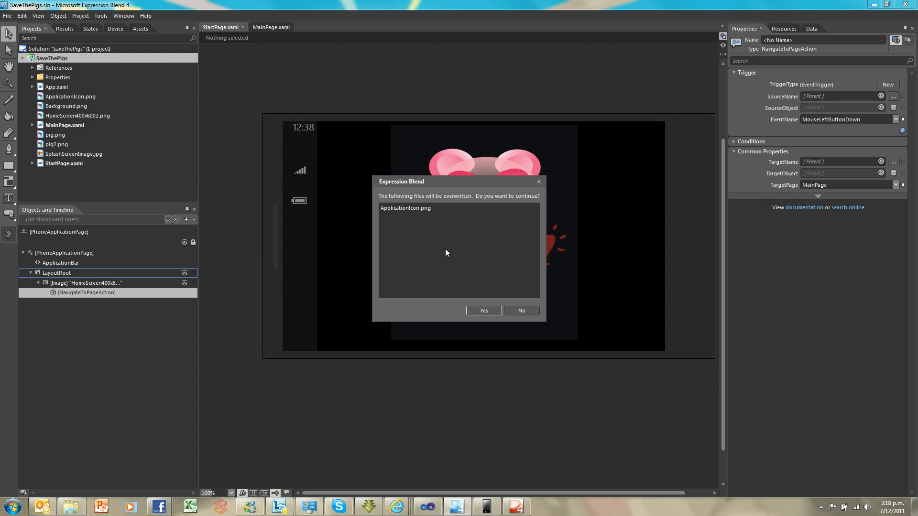
pyautogui.click(480, 310)
pyautogui.moveTo(107, 98)
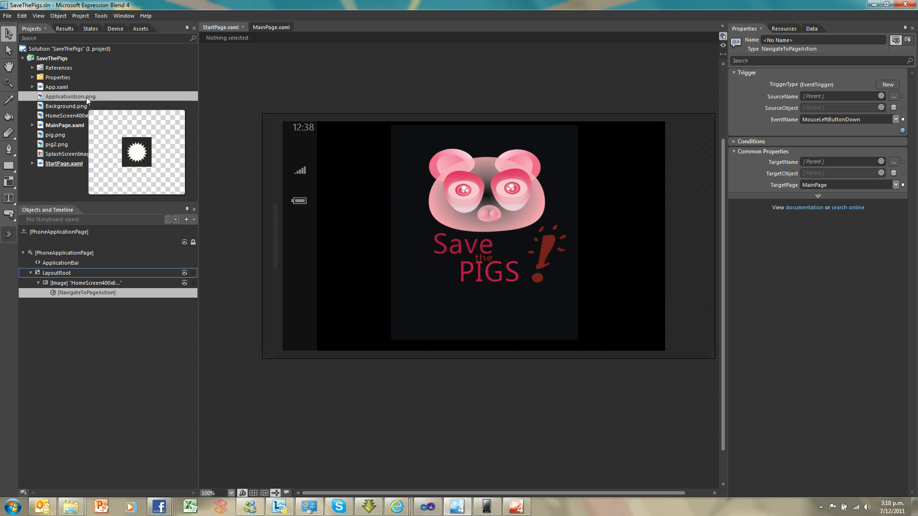
pyautogui.moveTo(96, 154)
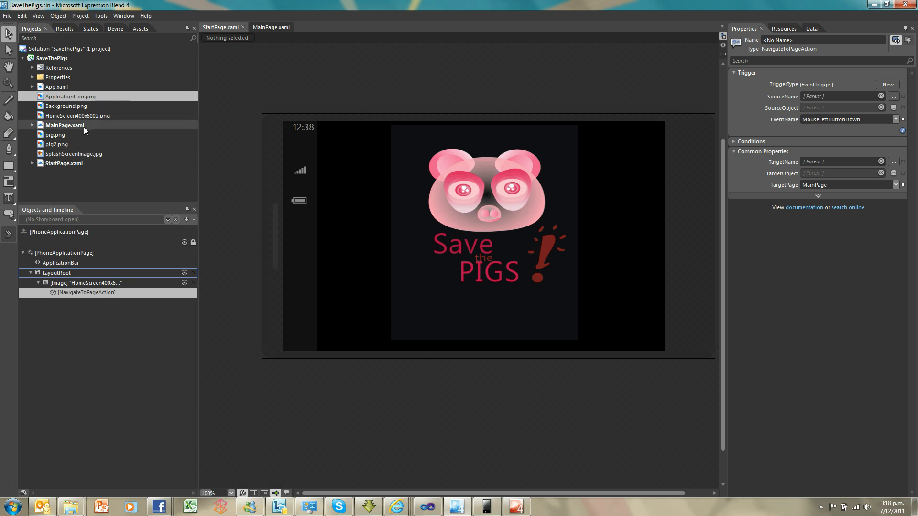
# Run the project in the phone emulator, visit the game page and homepage, and leave for the phone's start screen
pyautogui.press('F5')
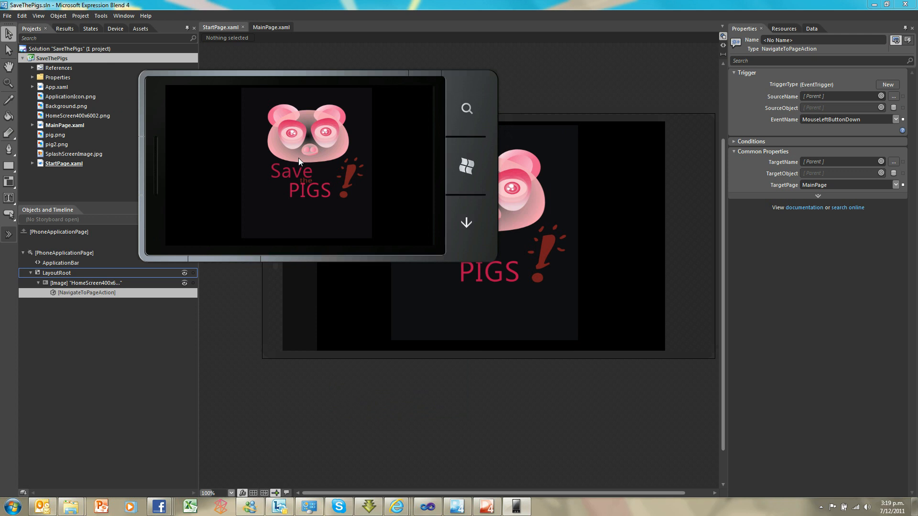
pyautogui.click(299, 158)
pyautogui.click(297, 239)
pyautogui.click(470, 165)
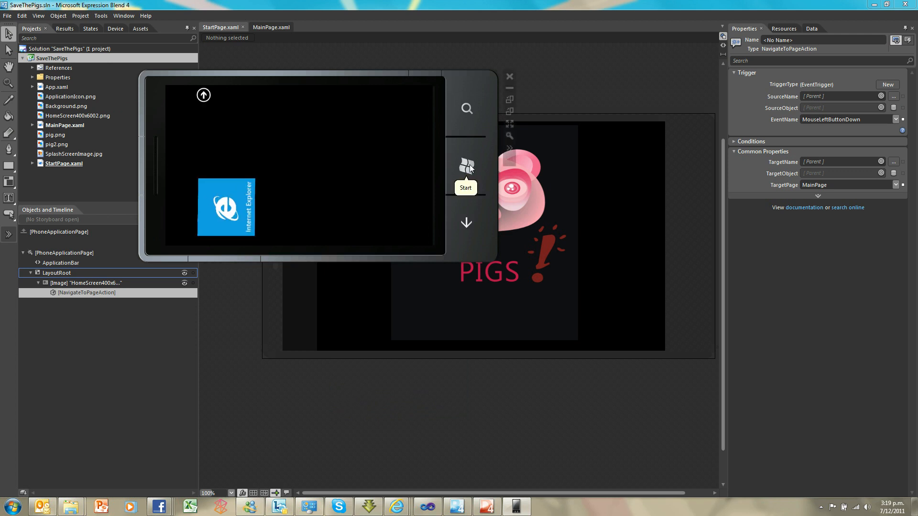
# Pin SaveThePigs to start from the phone's app list to check its tile
pyautogui.click(203, 101)
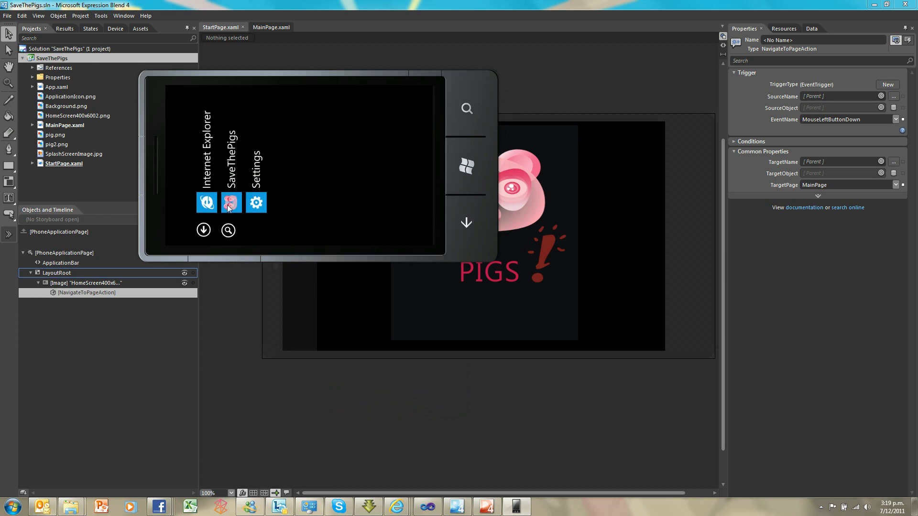
pyautogui.click(231, 205)
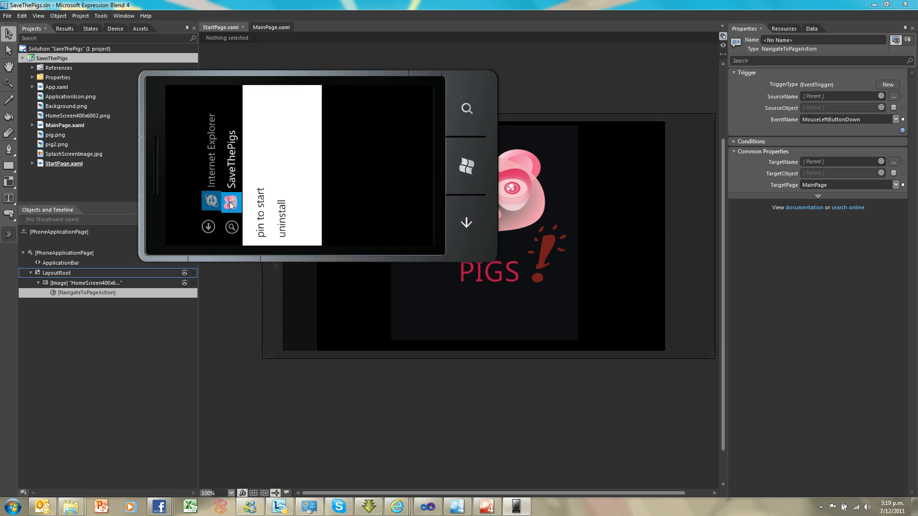
pyautogui.click(258, 205)
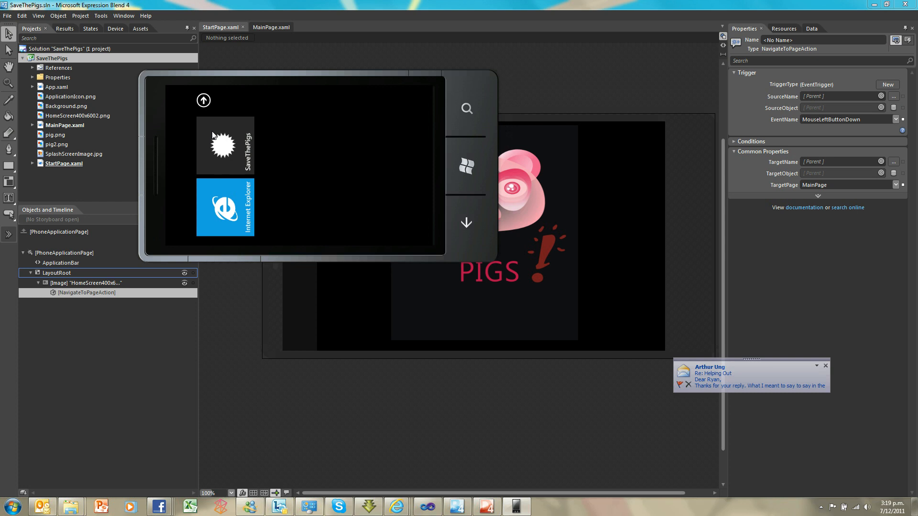
# Return to Expression Blend and add Background from the Expression Design folder to SaveThePigs, overwriting the existing Background.png
pyautogui.click(252, 5)
pyautogui.rightClick(64, 60)
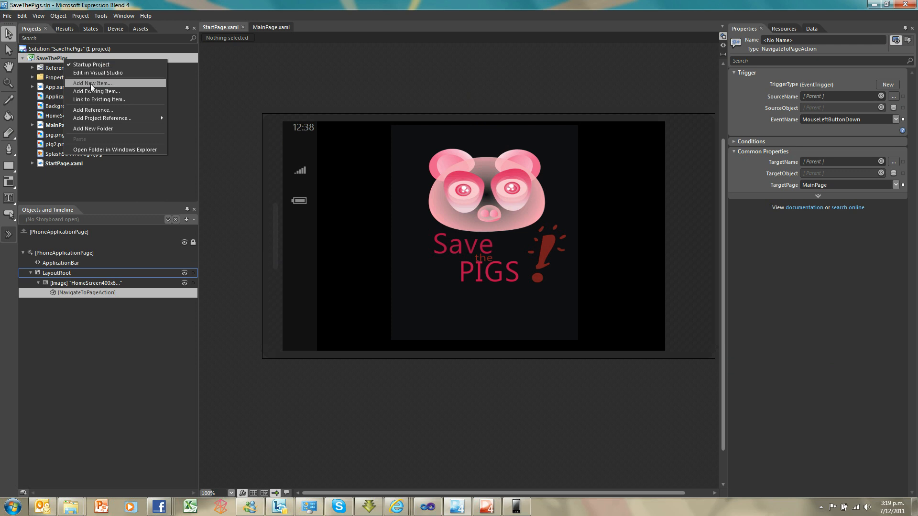
pyautogui.click(90, 88)
pyautogui.click(169, 115)
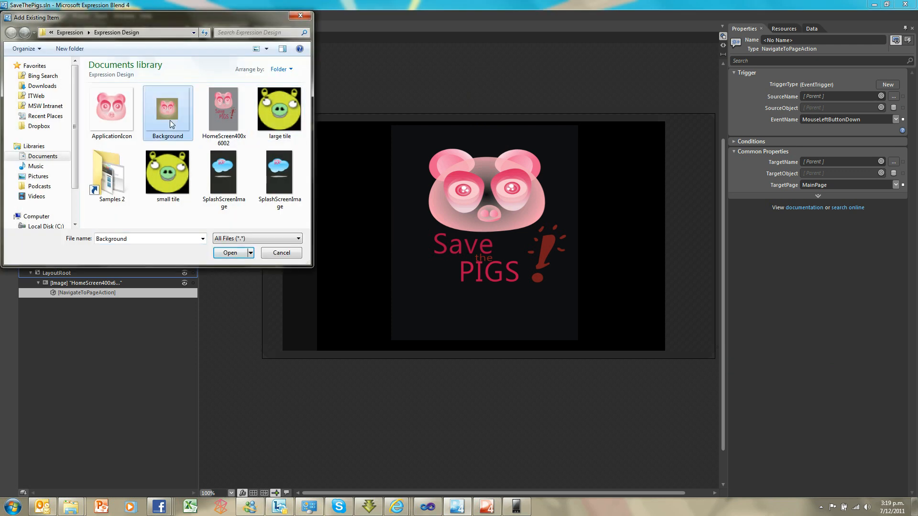
pyautogui.click(225, 251)
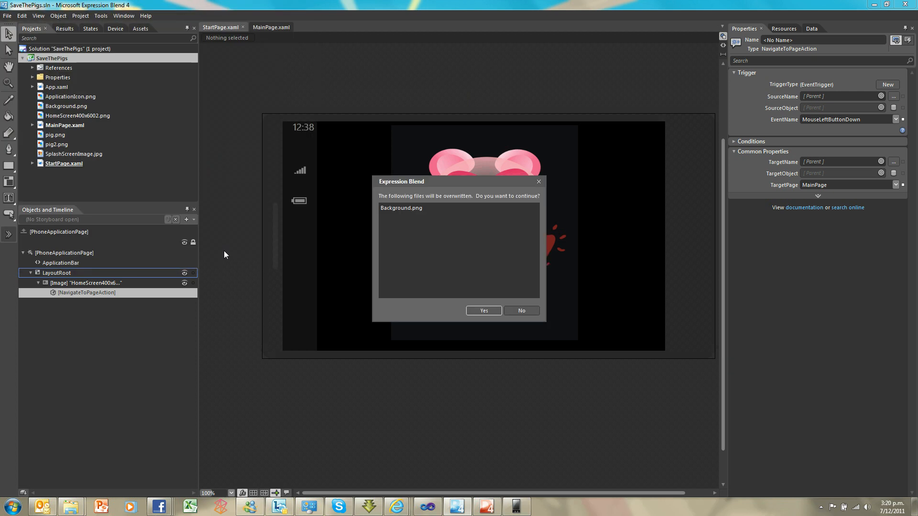
pyautogui.click(482, 310)
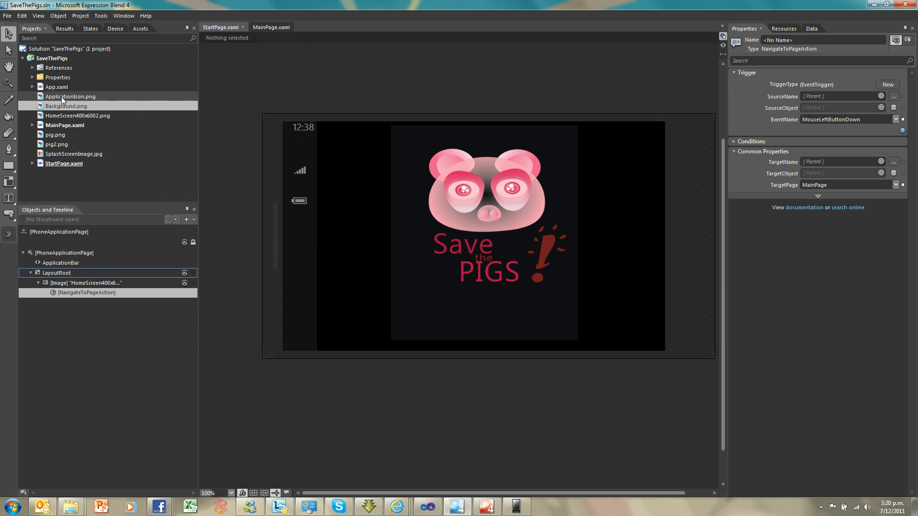
# Run the updated project, test the home screen image and GO TO HOMEPAGE link, and exit to the phone's start screen
pyautogui.press('F5')
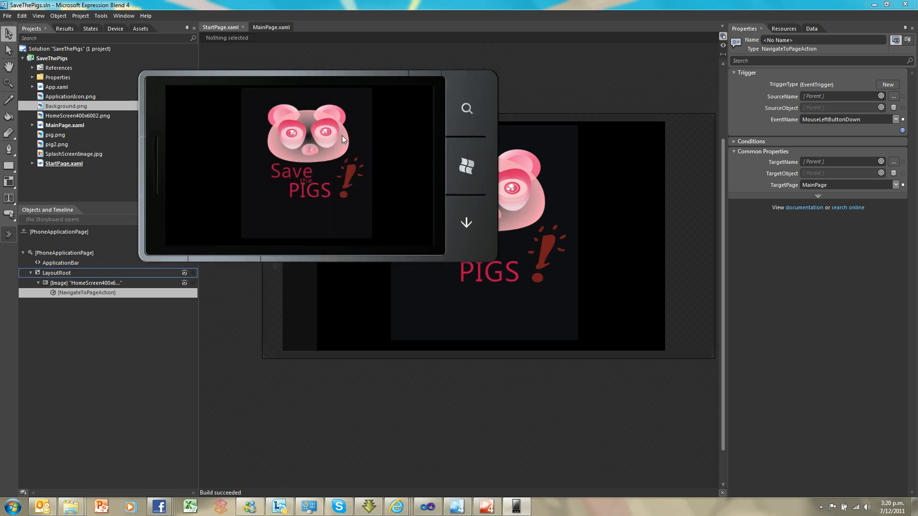
pyautogui.click(339, 138)
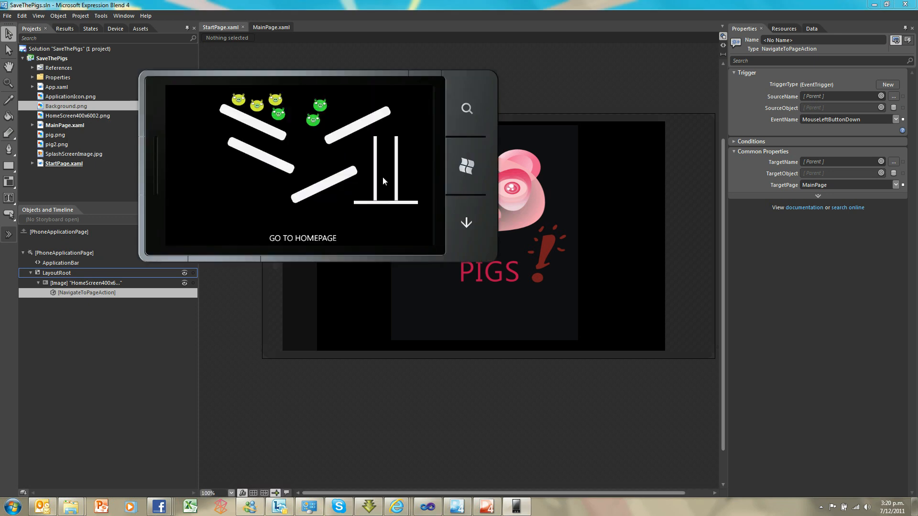
pyautogui.click(308, 238)
pyautogui.click(463, 167)
# Unpin the old SaveThePigs tile from the start screen and pin the app again from the app list
pyautogui.click(232, 145)
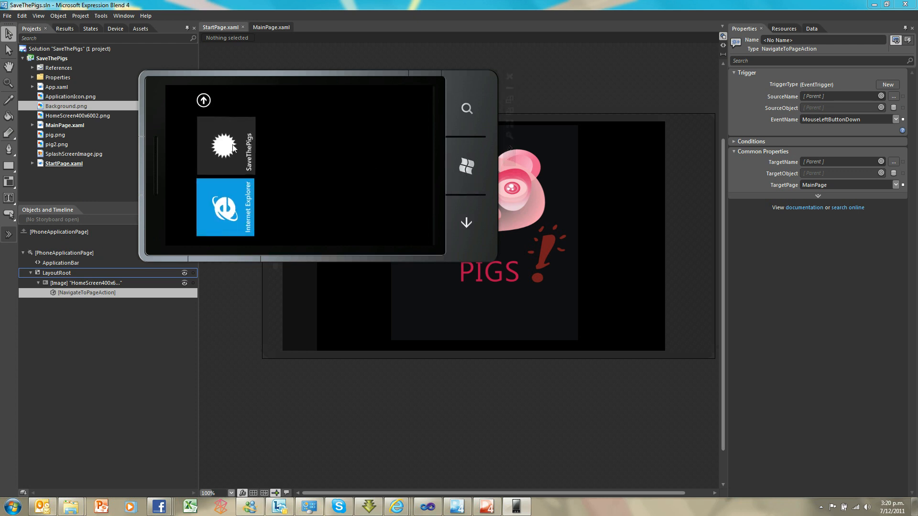
pyautogui.click(199, 120)
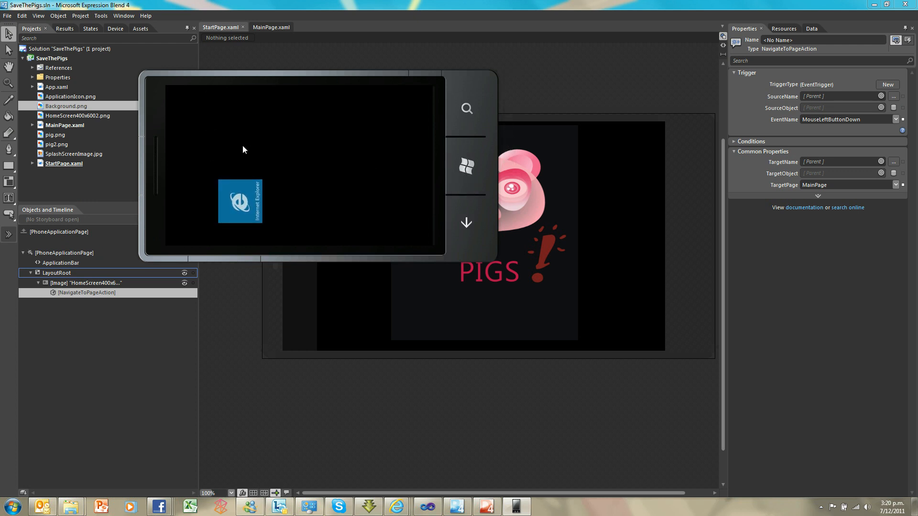
pyautogui.click(463, 178)
pyautogui.click(206, 99)
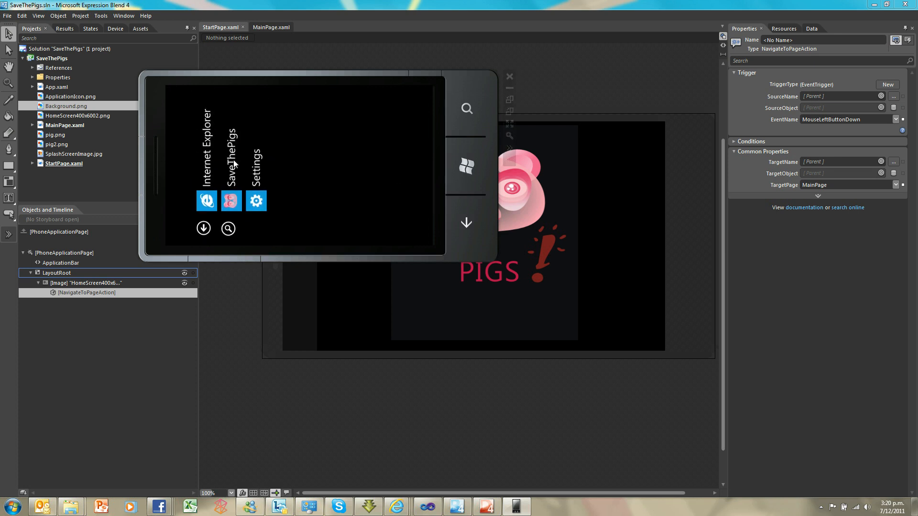
pyautogui.click(236, 164)
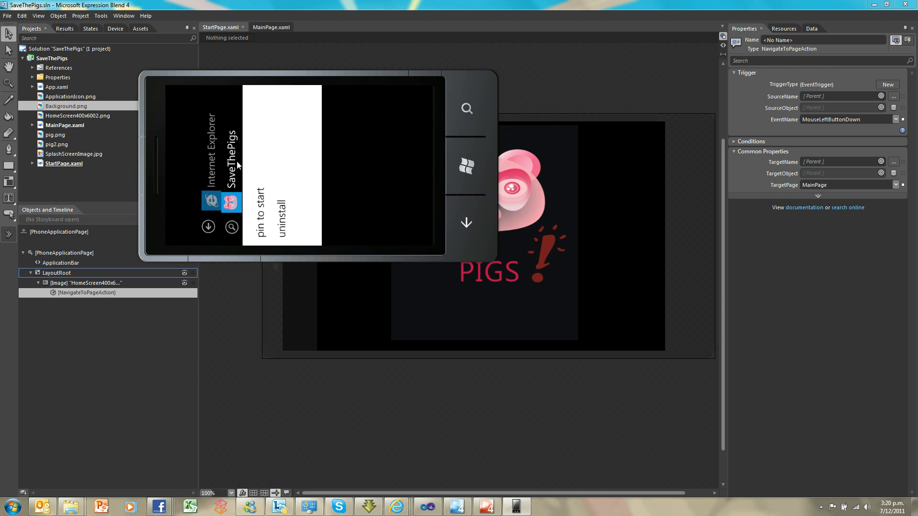
pyautogui.click(262, 204)
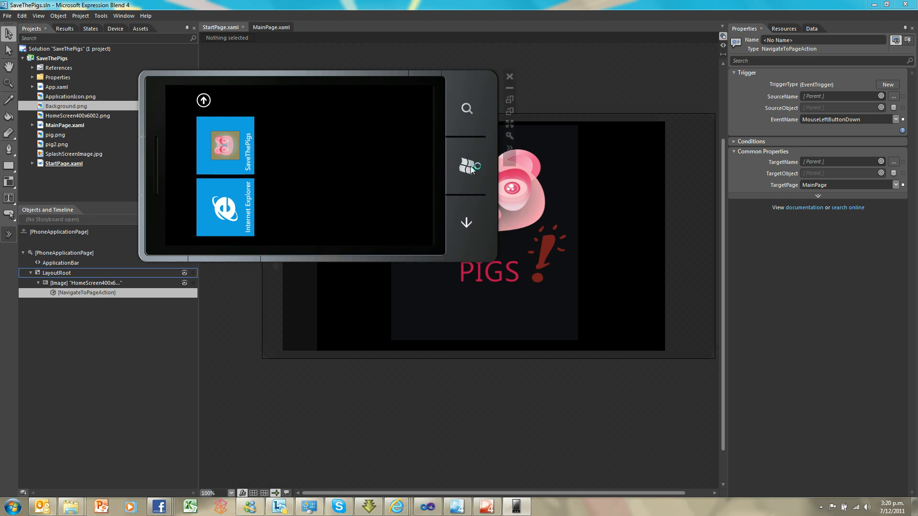
# Launch SaveThePigs from its start screen tile and test navigating between the home screen image and the game page
pyautogui.click(638, 198)
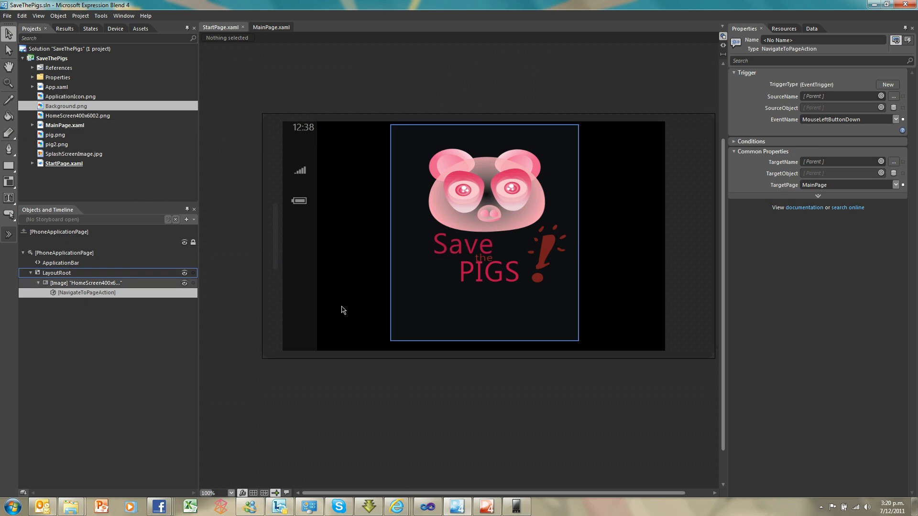
pyautogui.click(516, 506)
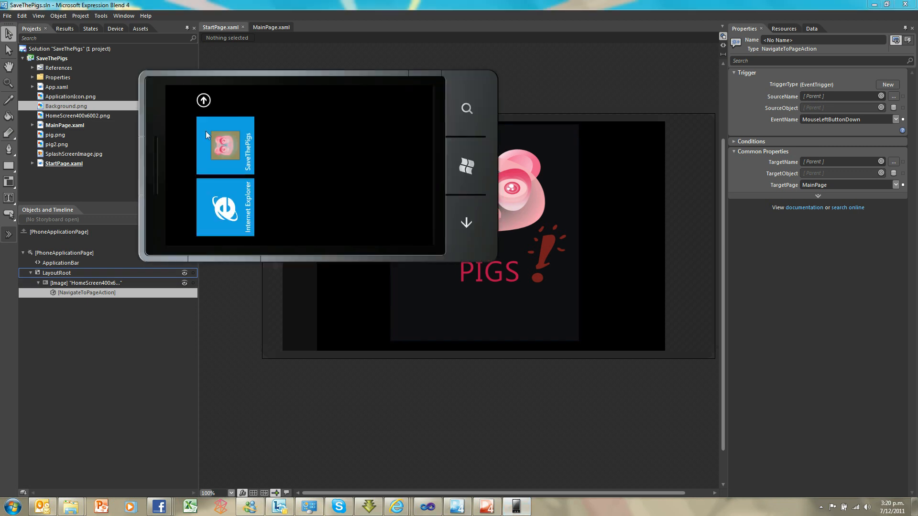
pyautogui.click(231, 142)
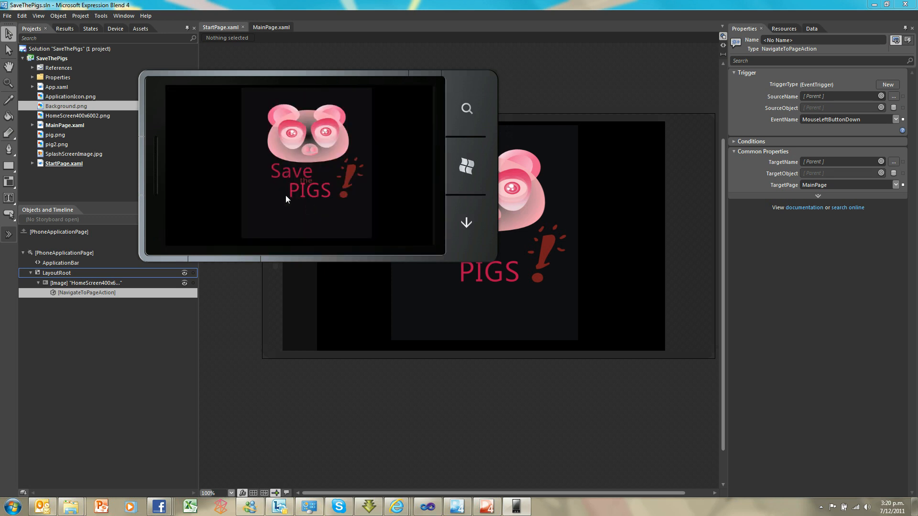
pyautogui.click(302, 171)
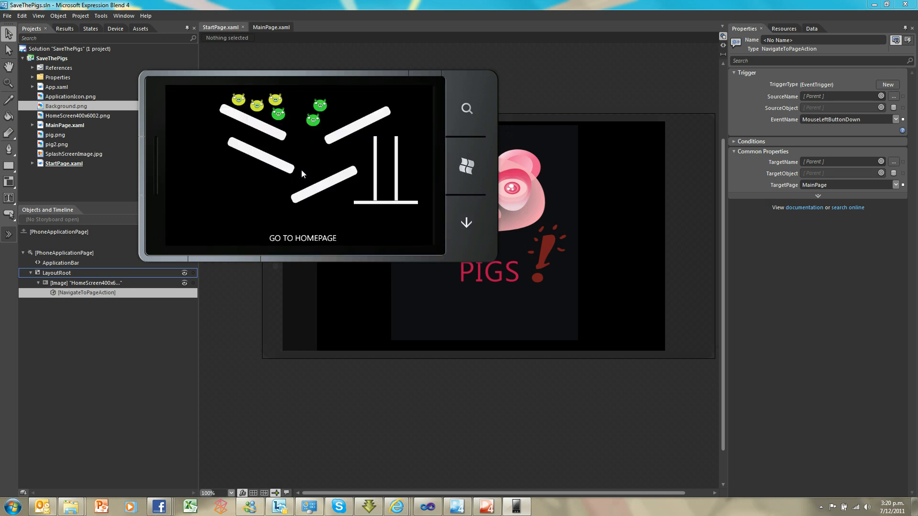
pyautogui.click(301, 241)
pyautogui.click(271, 174)
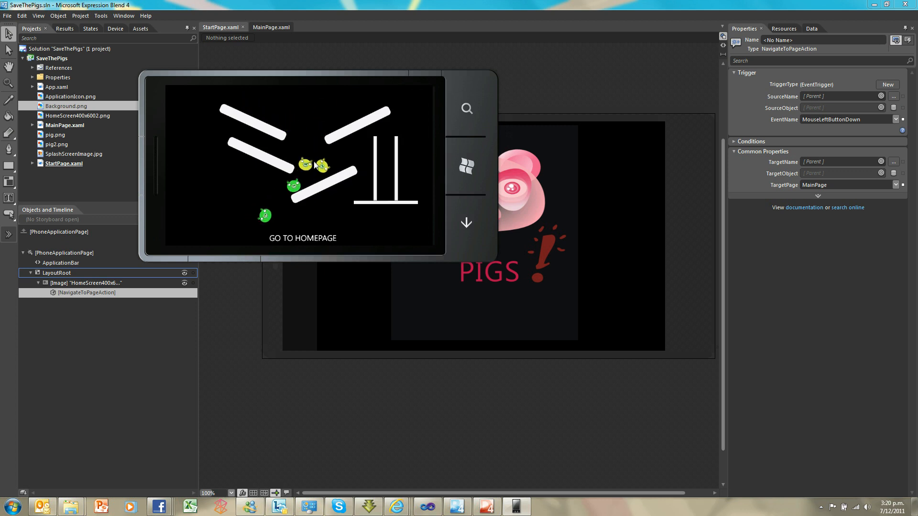
# Play the game by moving a yellow pig between the two vertical bars, and retest the navigation to and from the homepage
pyautogui.moveTo(307, 165); pyautogui.dragTo(403, 102)
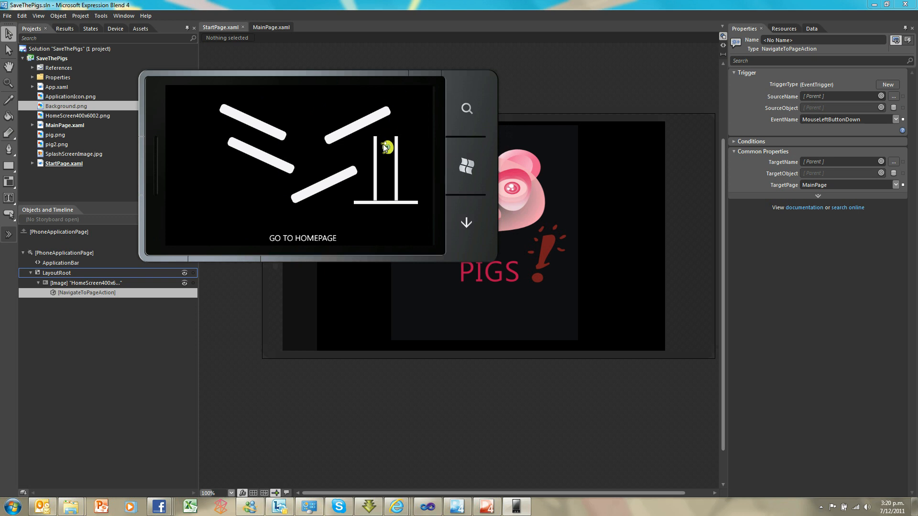
pyautogui.click(304, 239)
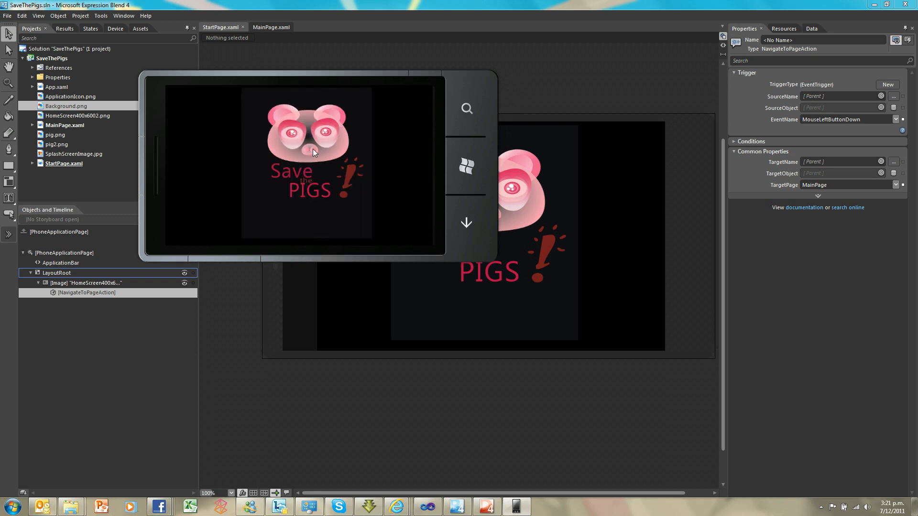
pyautogui.click(303, 236)
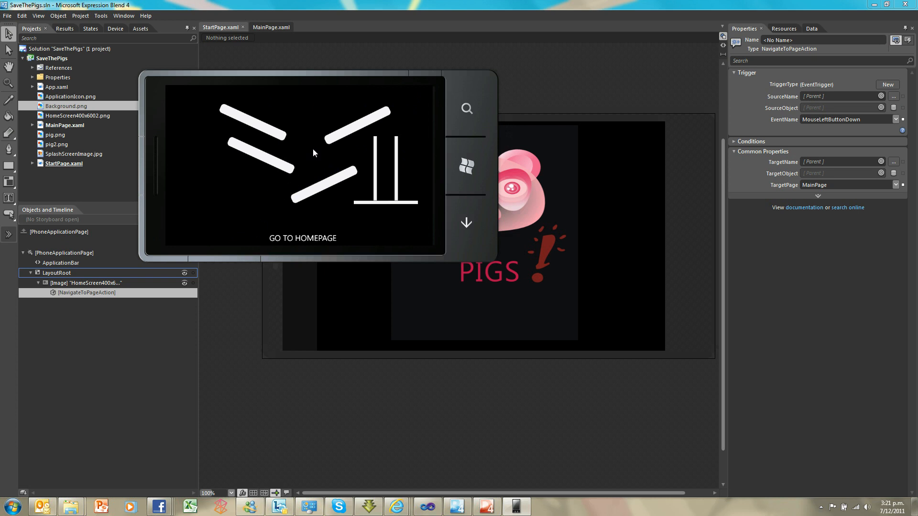
pyautogui.click(286, 238)
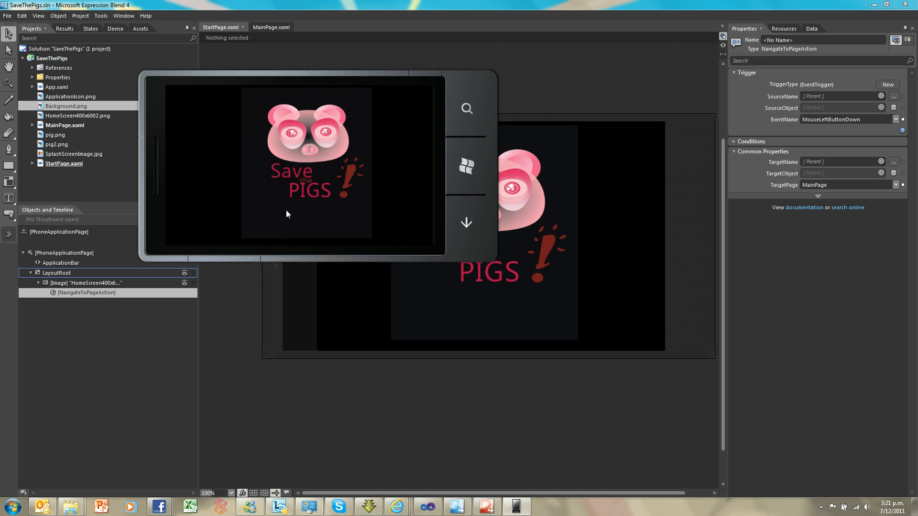
# Go back to the phone's start screen, reposition the emulator window, and launch SaveThePigs from the app list
pyautogui.click(469, 164)
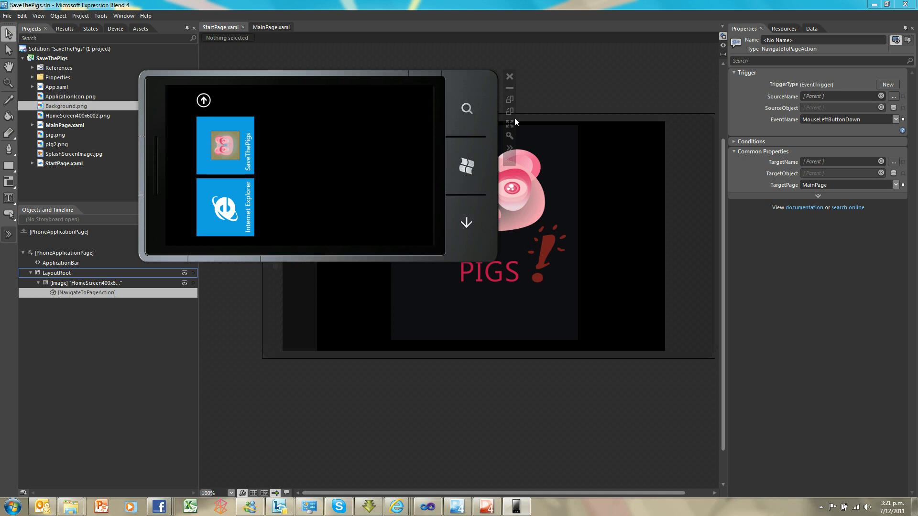
pyautogui.moveTo(460, 73); pyautogui.dragTo(479, 96)
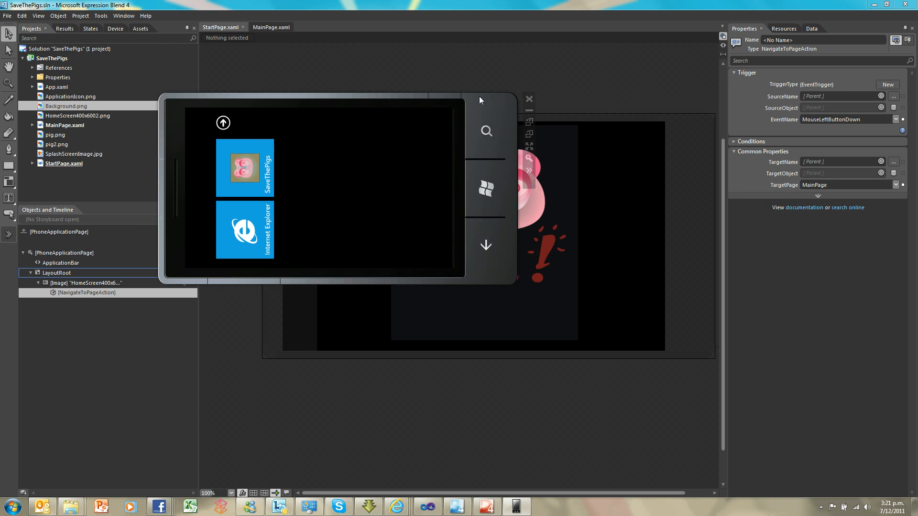
pyautogui.click(227, 128)
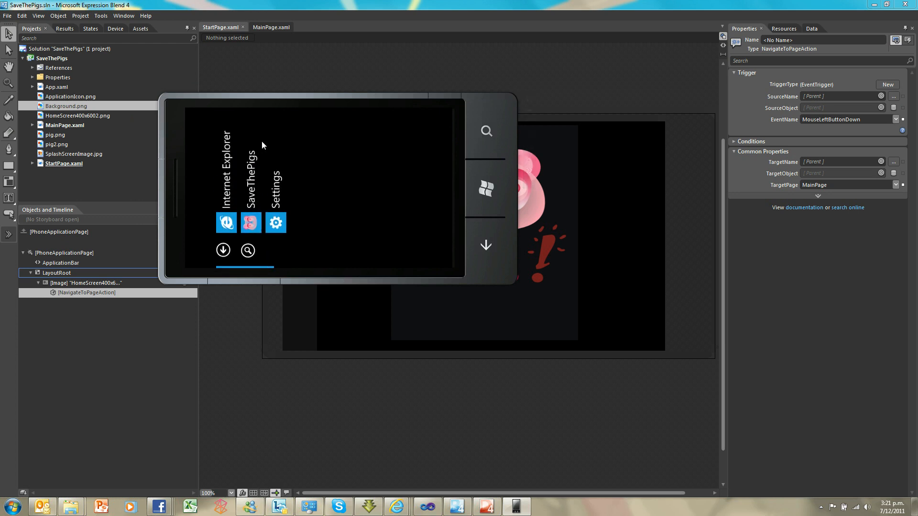
pyautogui.click(250, 167)
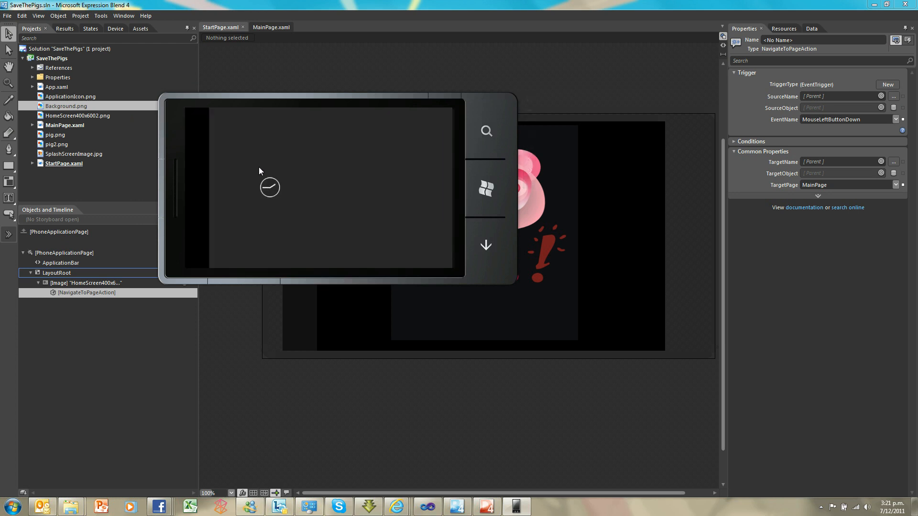